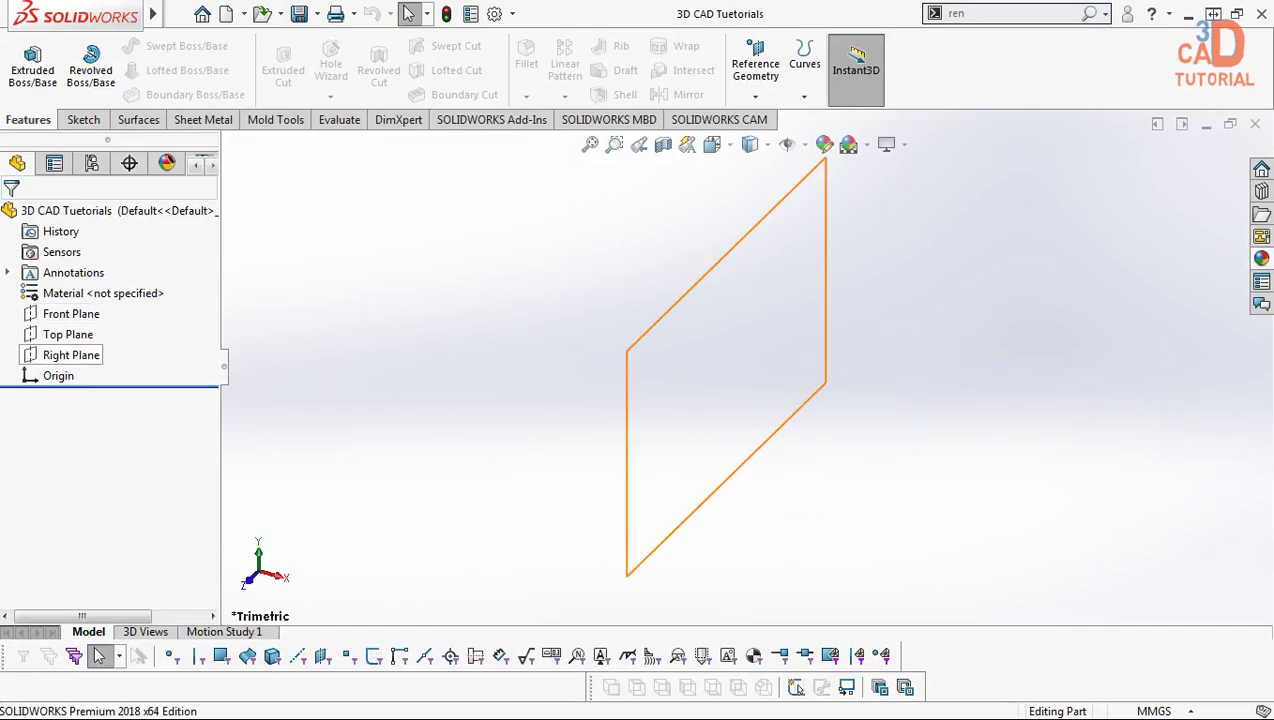
Step: On the Right Plane, sketch a closed six-line stepped L-profile starting at the origin
right_click(70, 355)
left_click(98, 326)
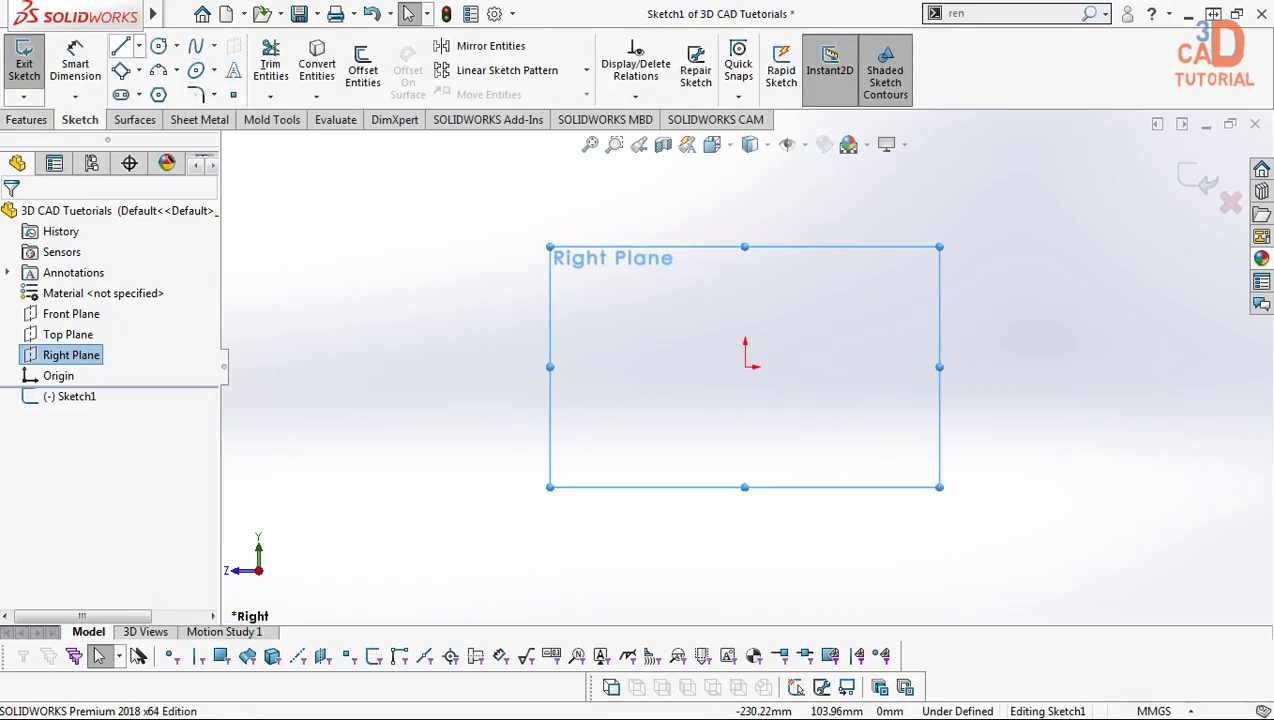
left_click(120, 46)
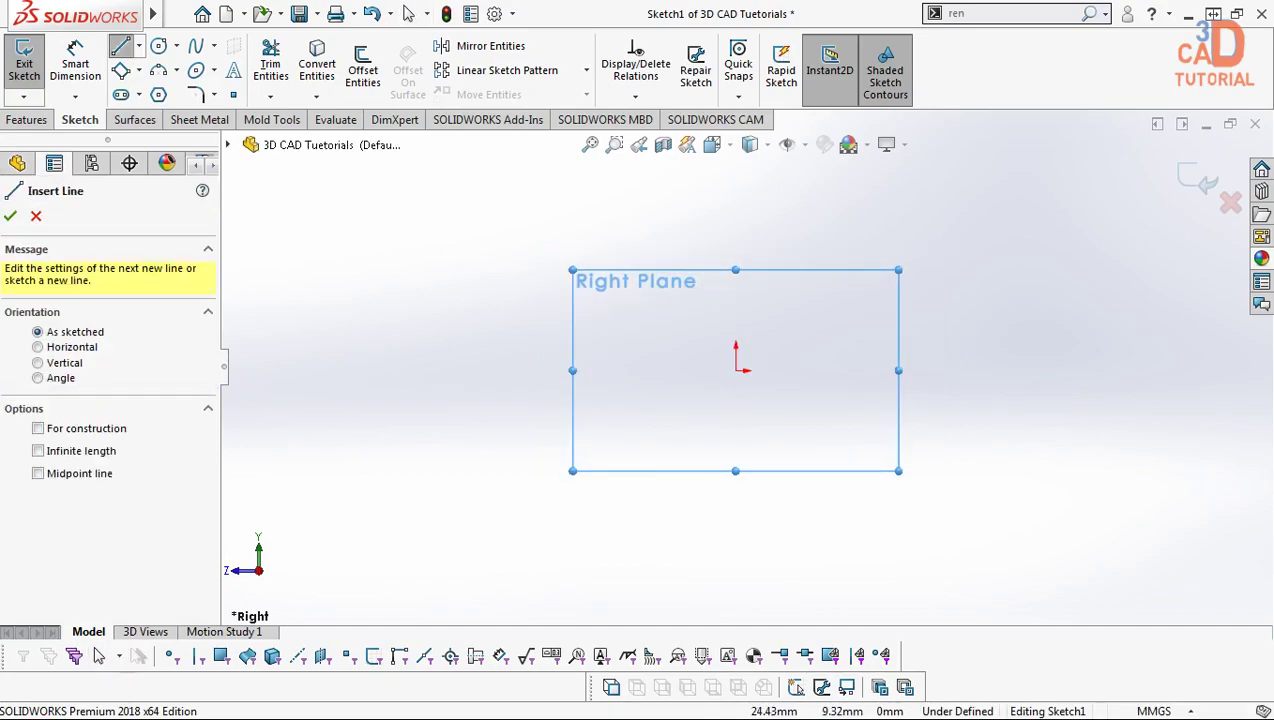
left_click(751, 401)
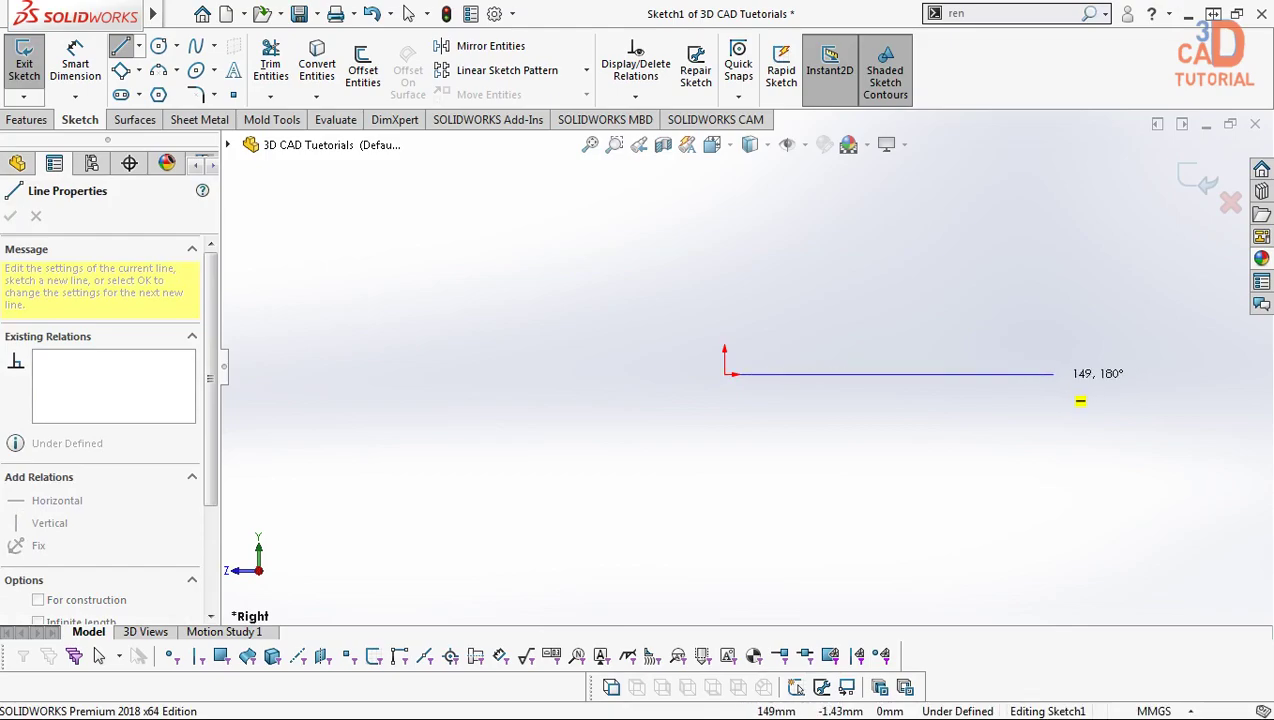
left_click(1053, 374)
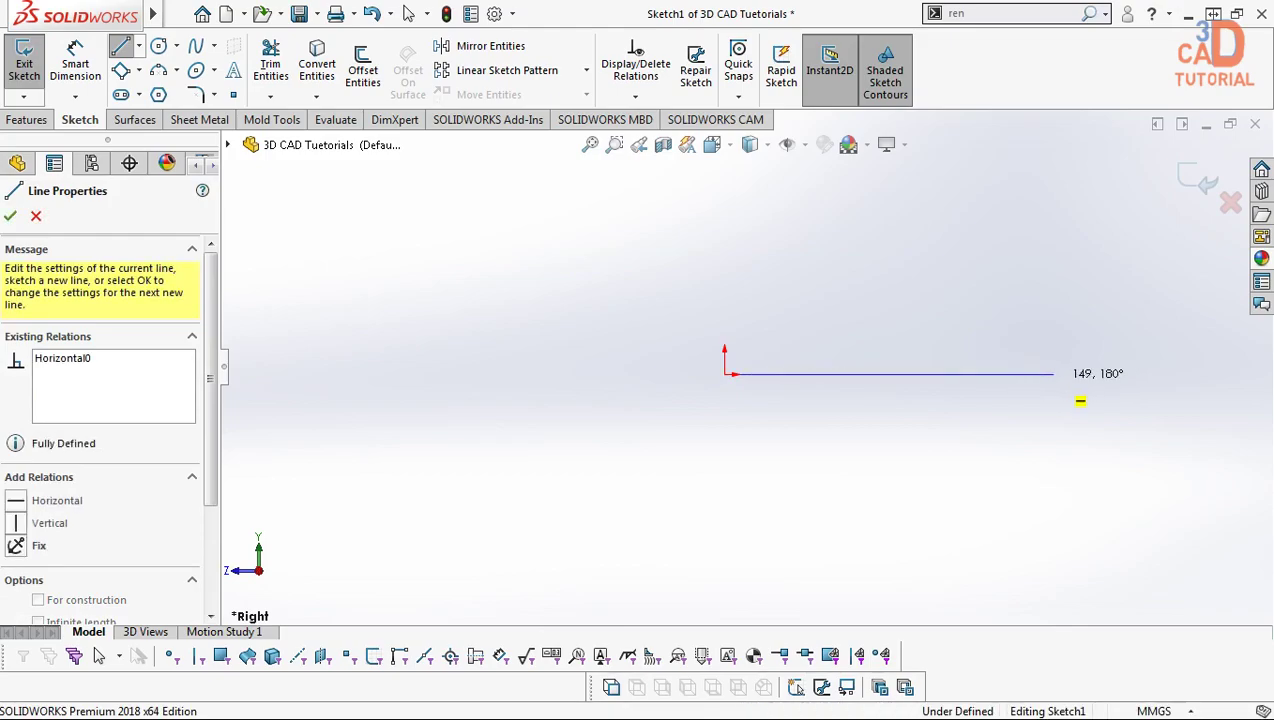
left_click(1053, 214)
left_click(961, 214)
left_click(961, 328)
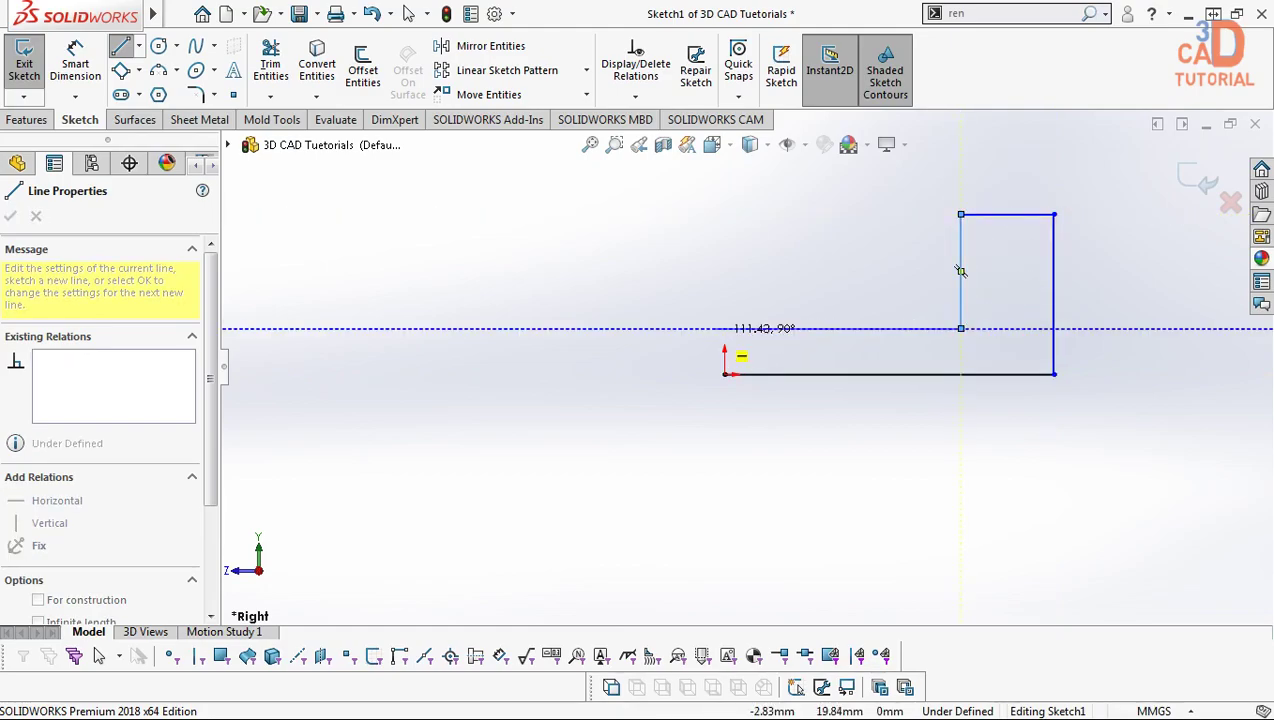
left_click(725, 328)
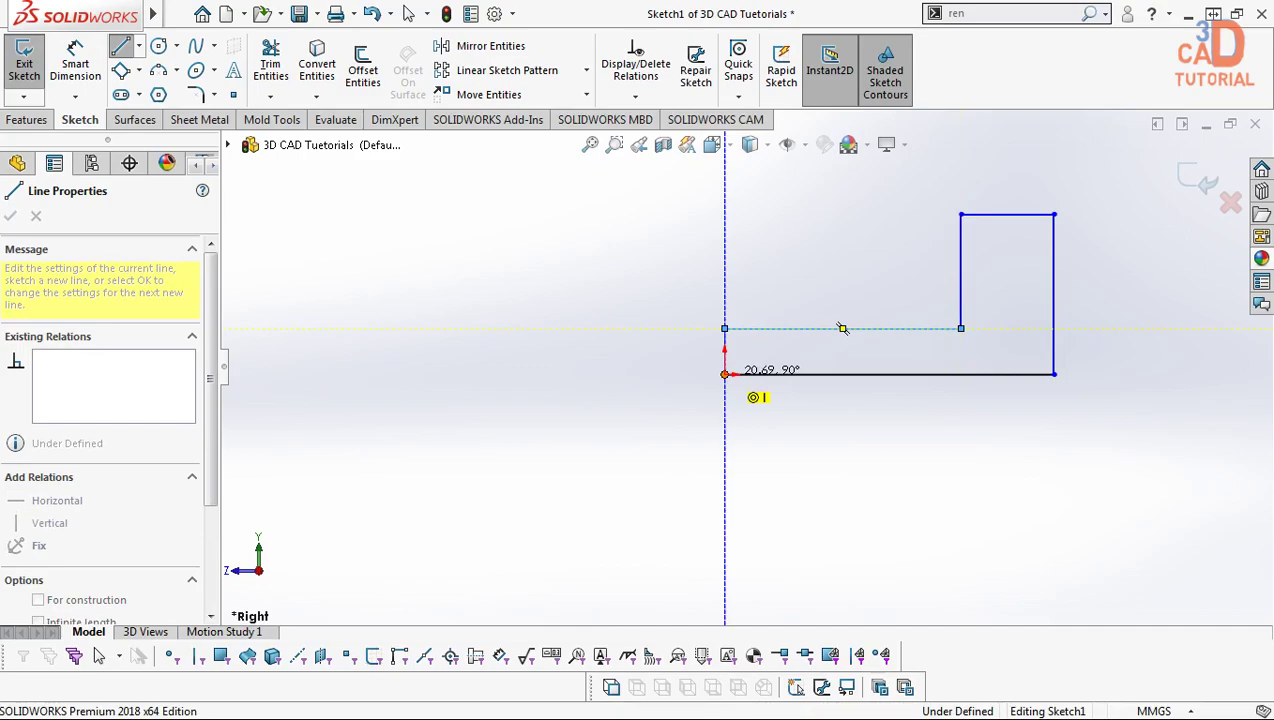
left_click(725, 374)
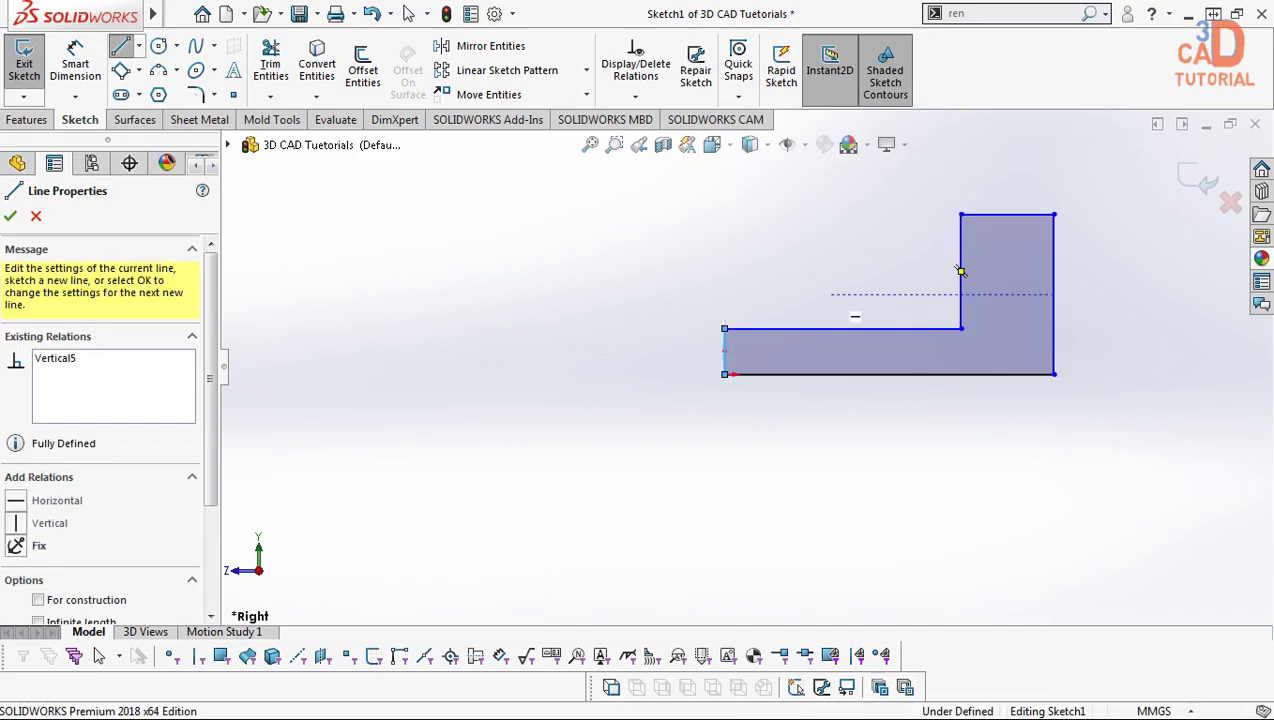
key("Escape")
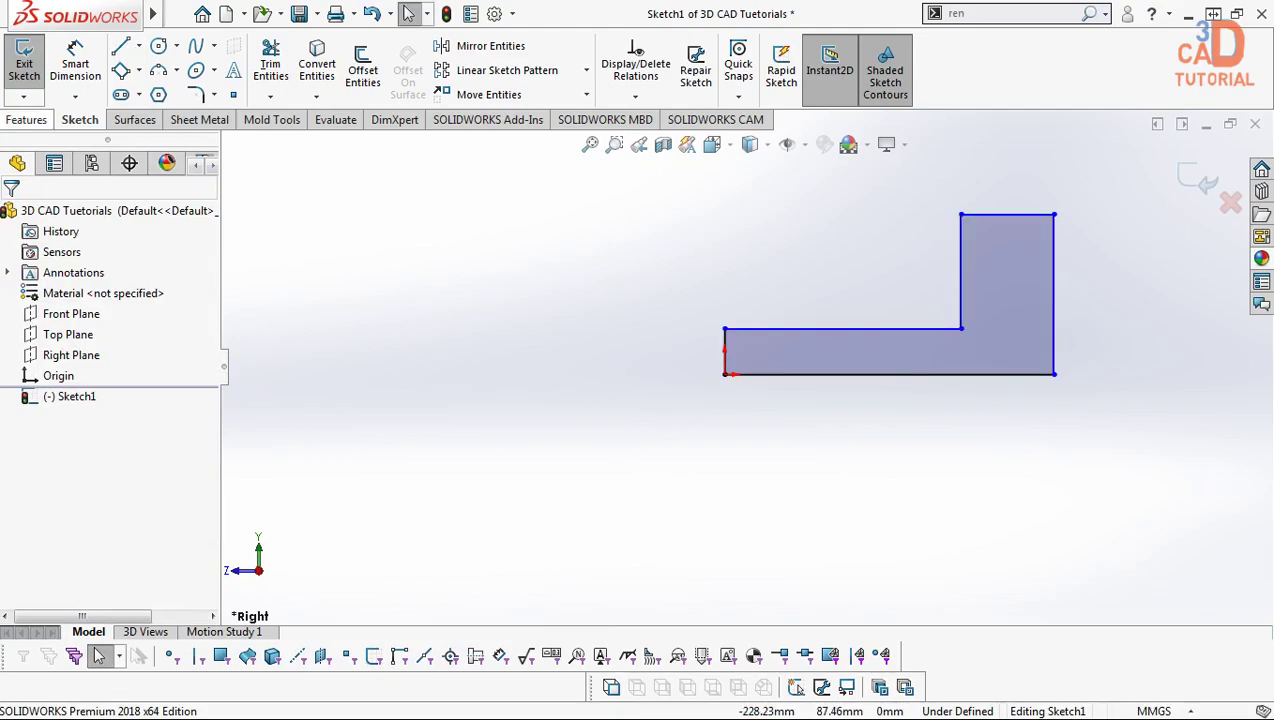
Step: Smart Dimension the L-profile's bottom line to 75 mm
left_click(26, 119)
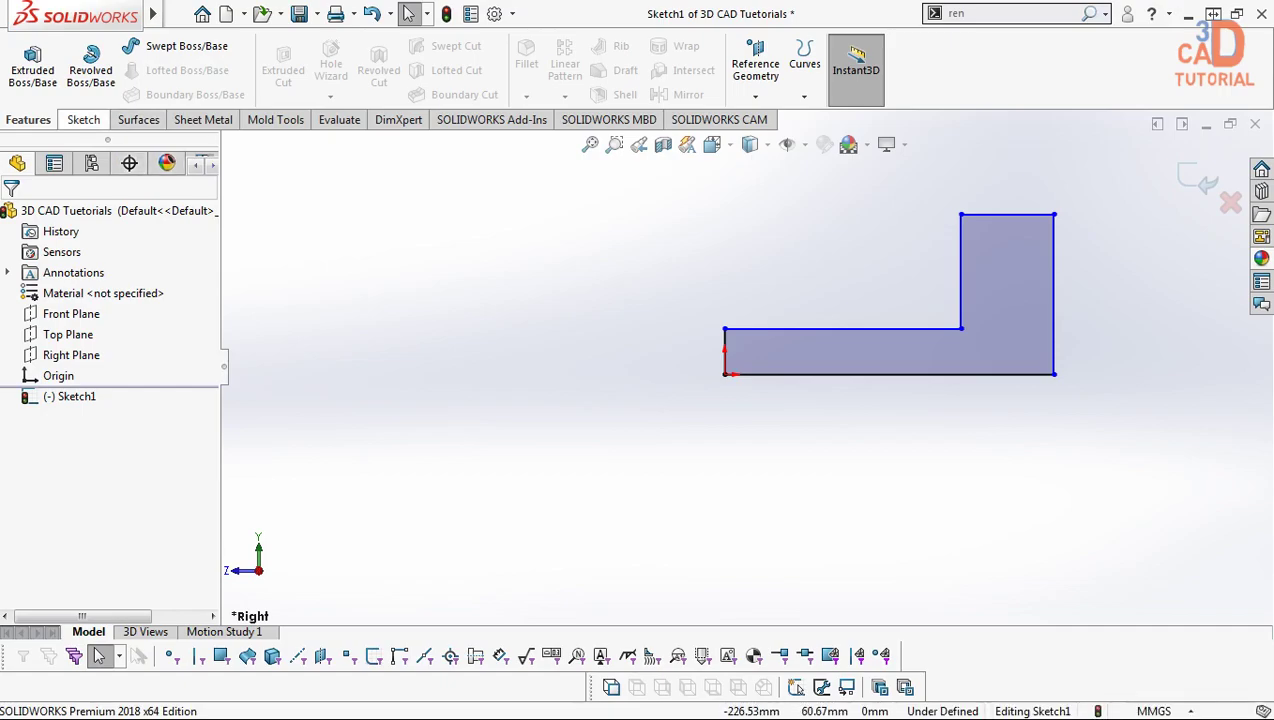
left_click(83, 119)
left_click(75, 62)
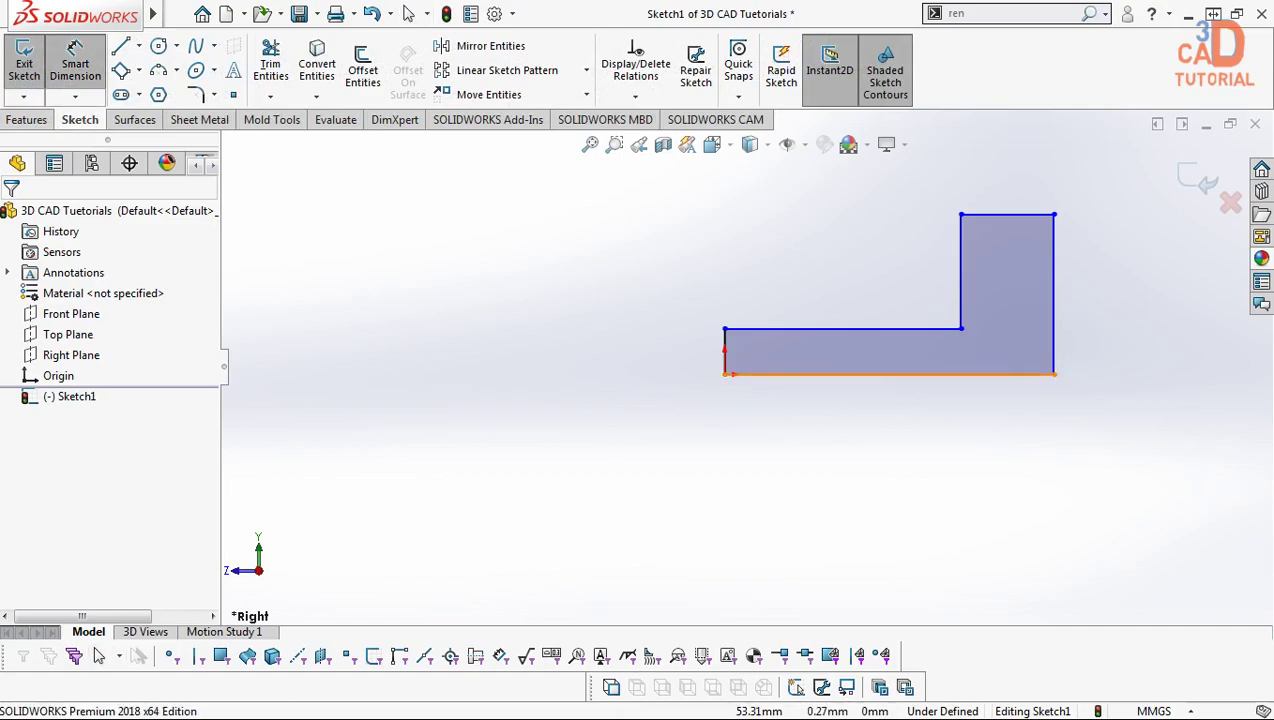
left_click(731, 374)
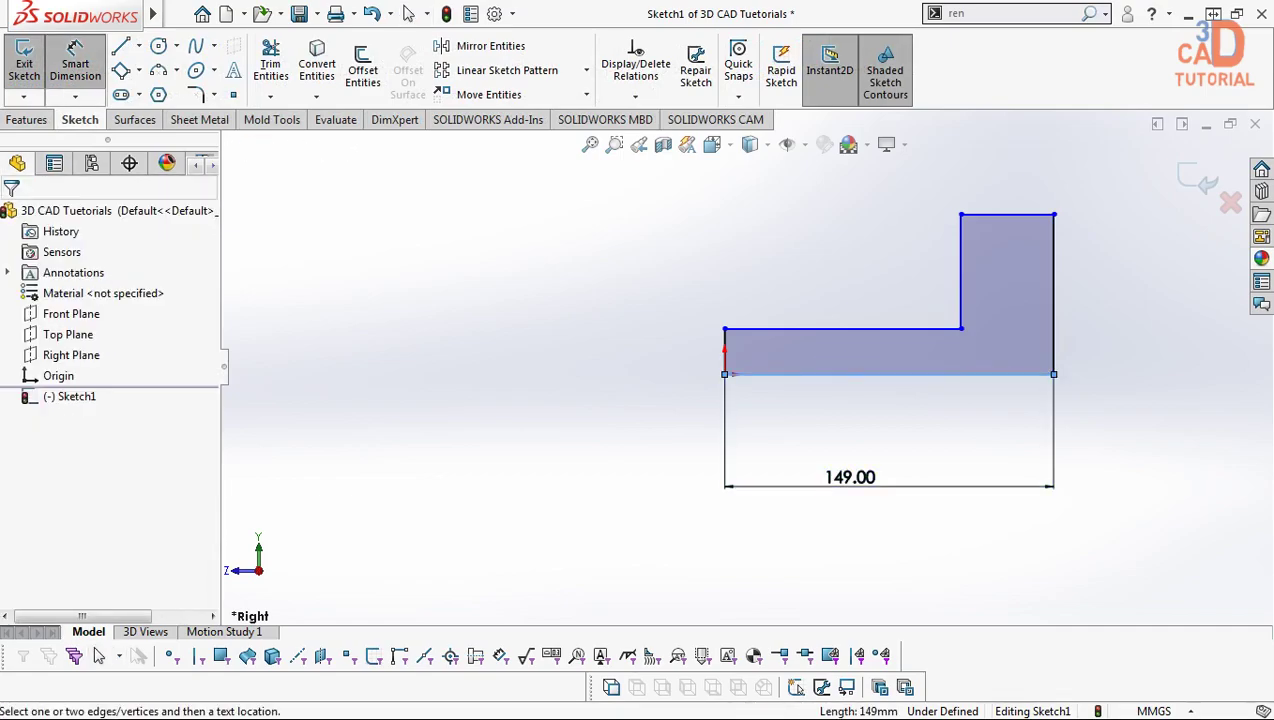
left_click(850, 478)
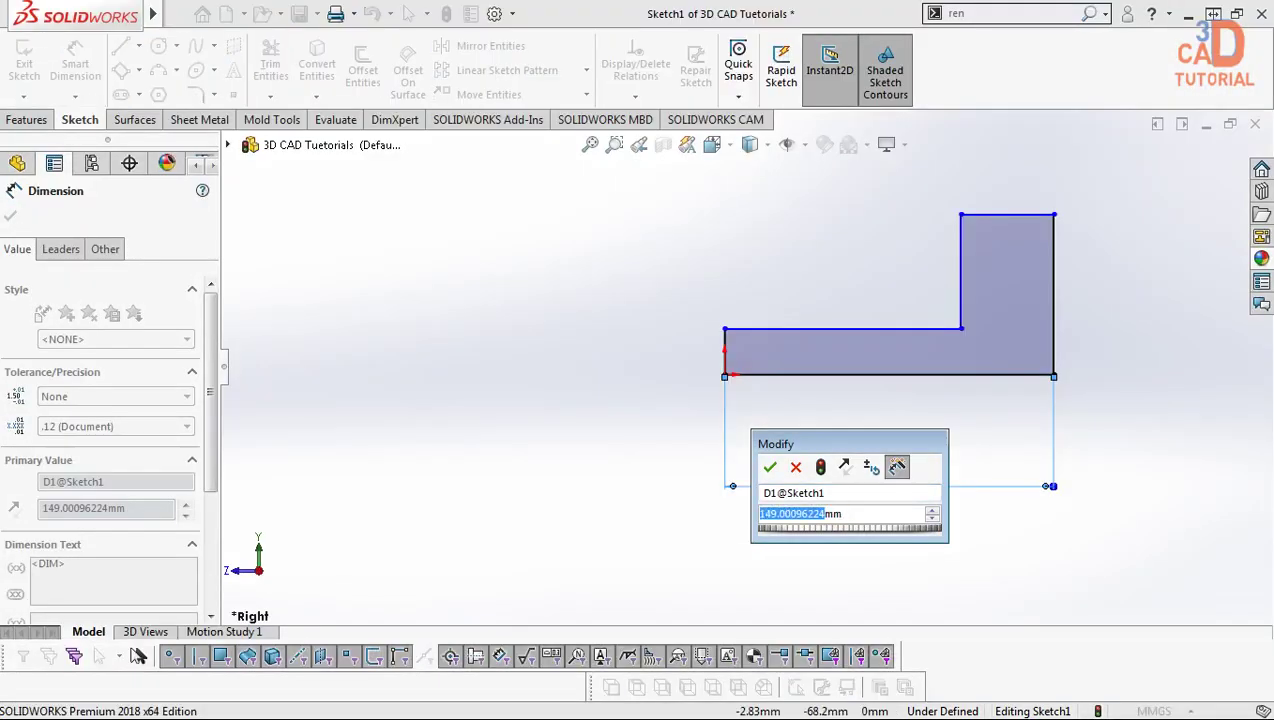
double_click(762, 513)
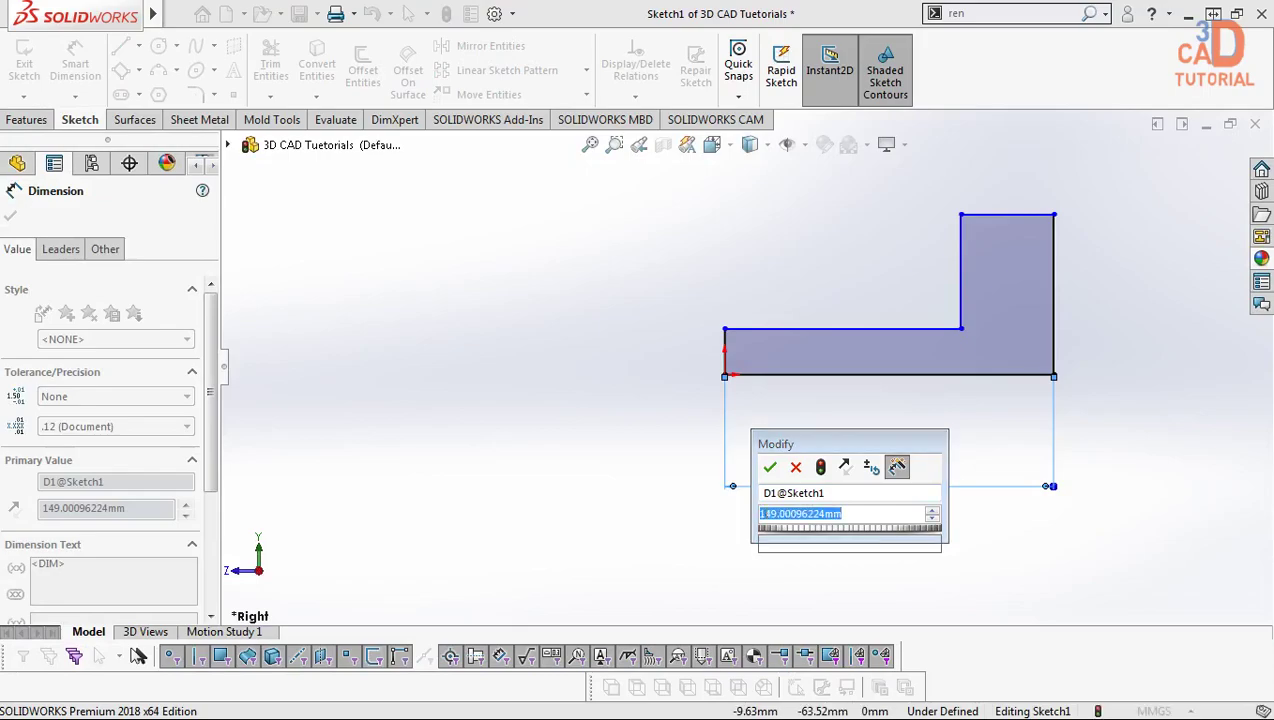
type("75")
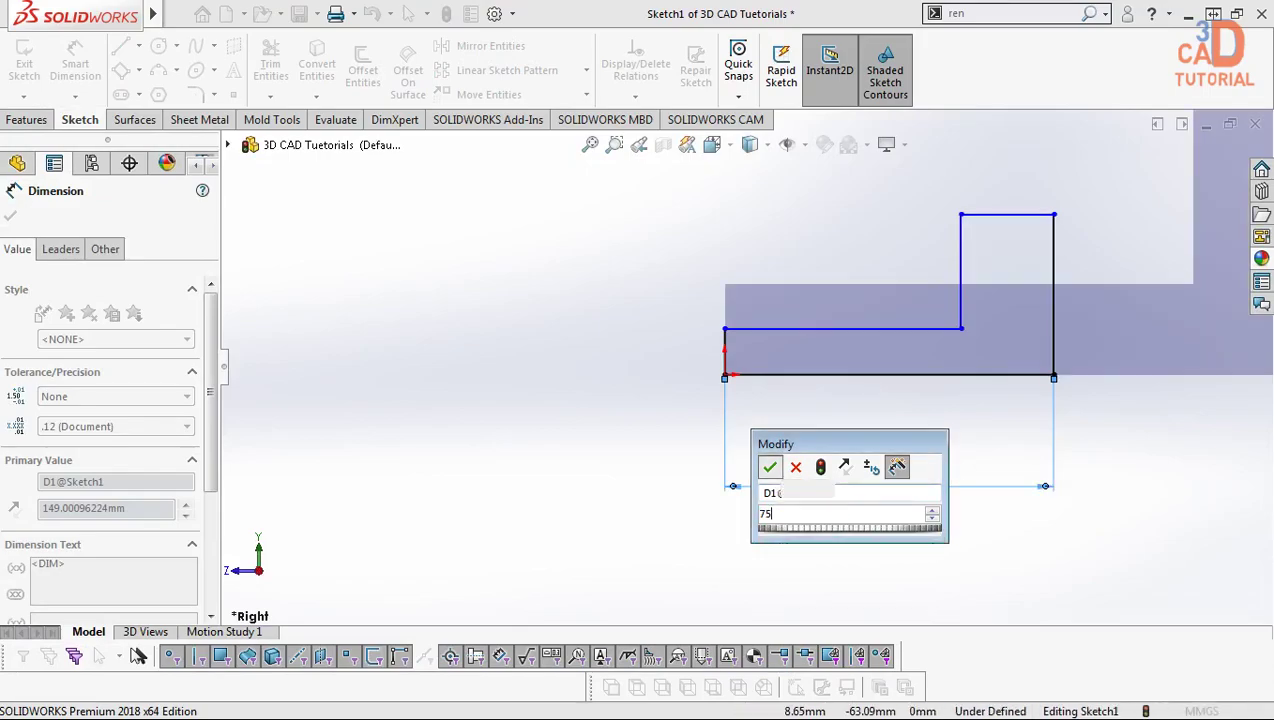
key("Return")
scroll(746, 366, "up", 2)
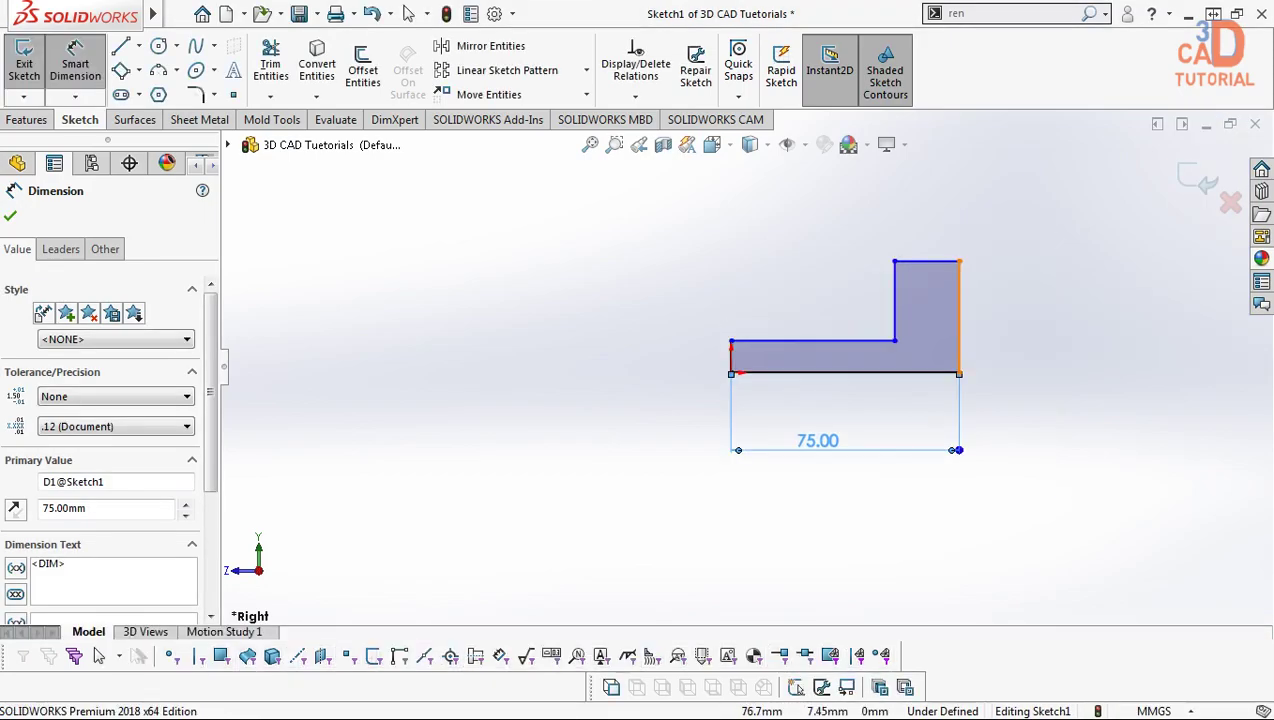
Step: Dimension the right edge height to 35 mm and the top edge width to 20 mm
left_click(959, 318)
scroll(743, 361, "up", 1)
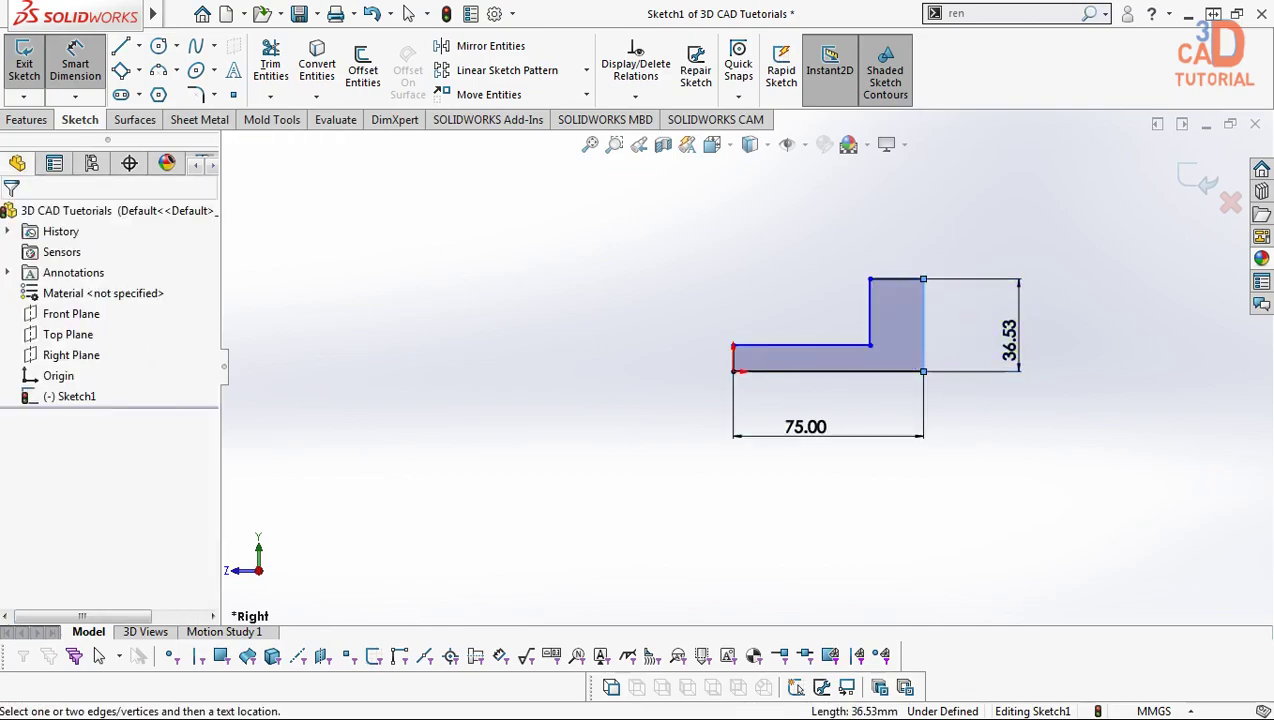
left_click(1010, 335)
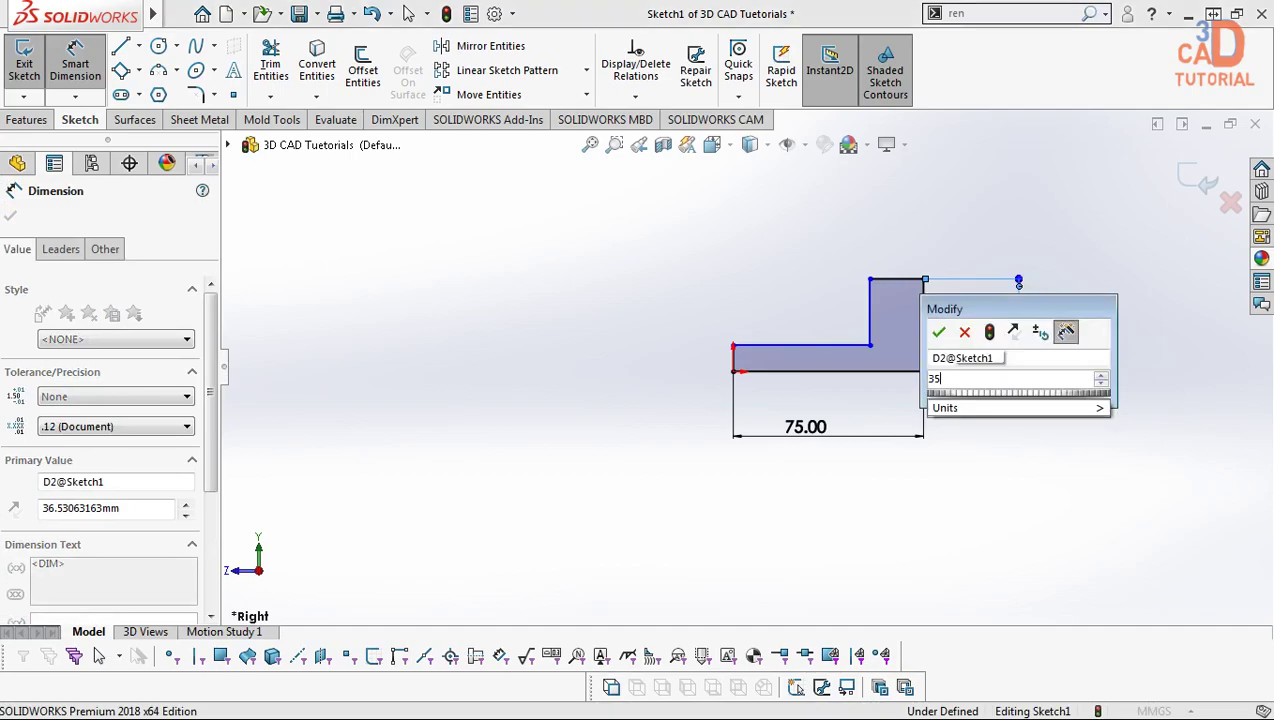
type("35")
key("Return")
key("Escape")
scroll(975, 195, "up", 3)
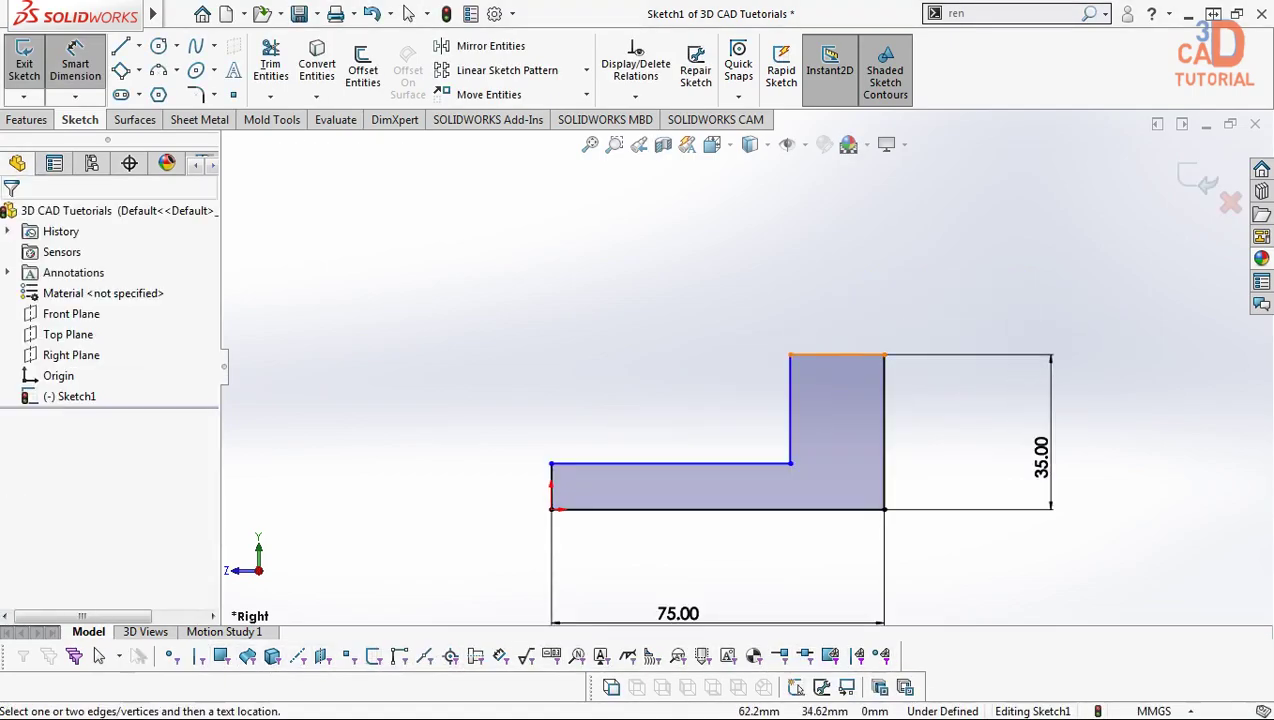
left_click(836, 354)
left_click(836, 270)
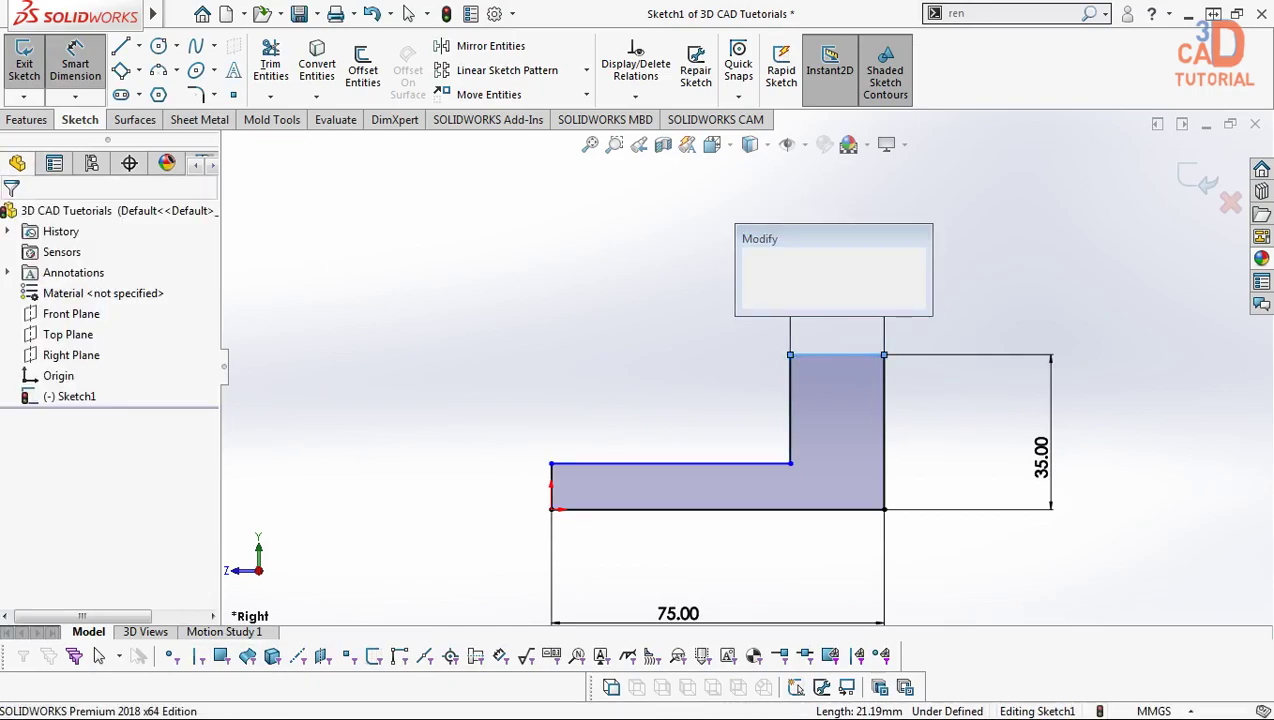
type("20")
key("Return")
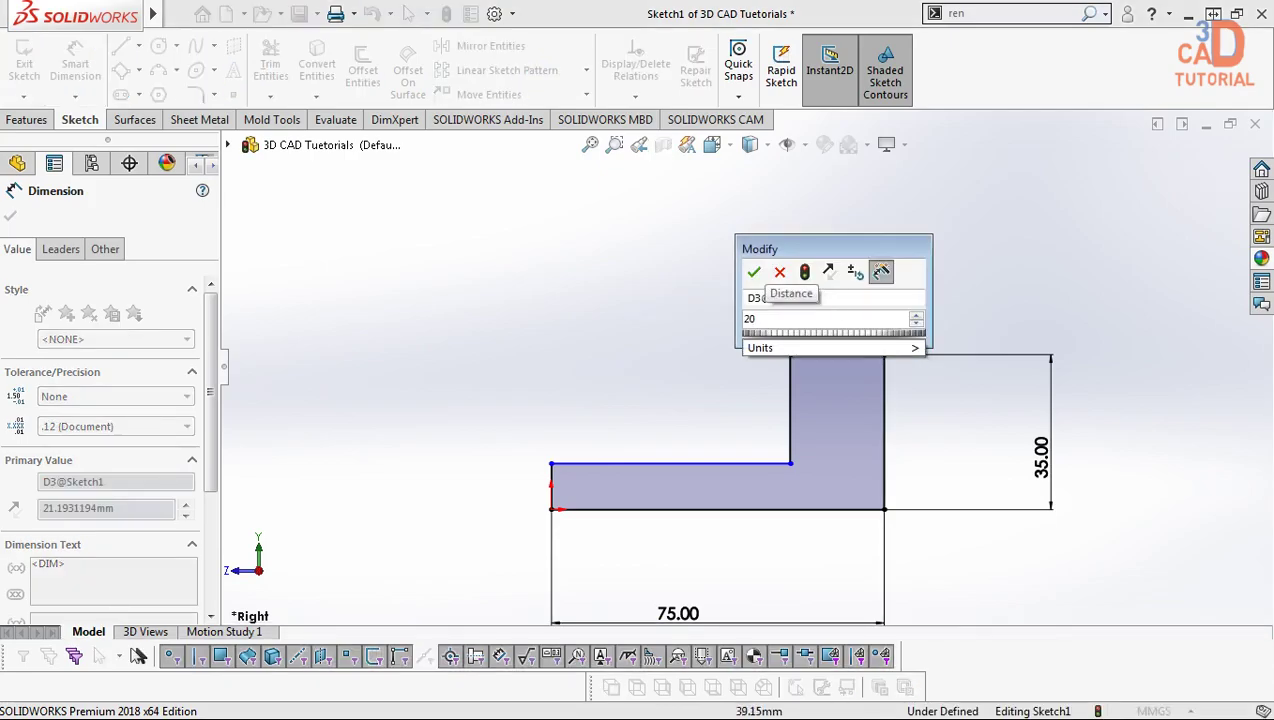
key("Return")
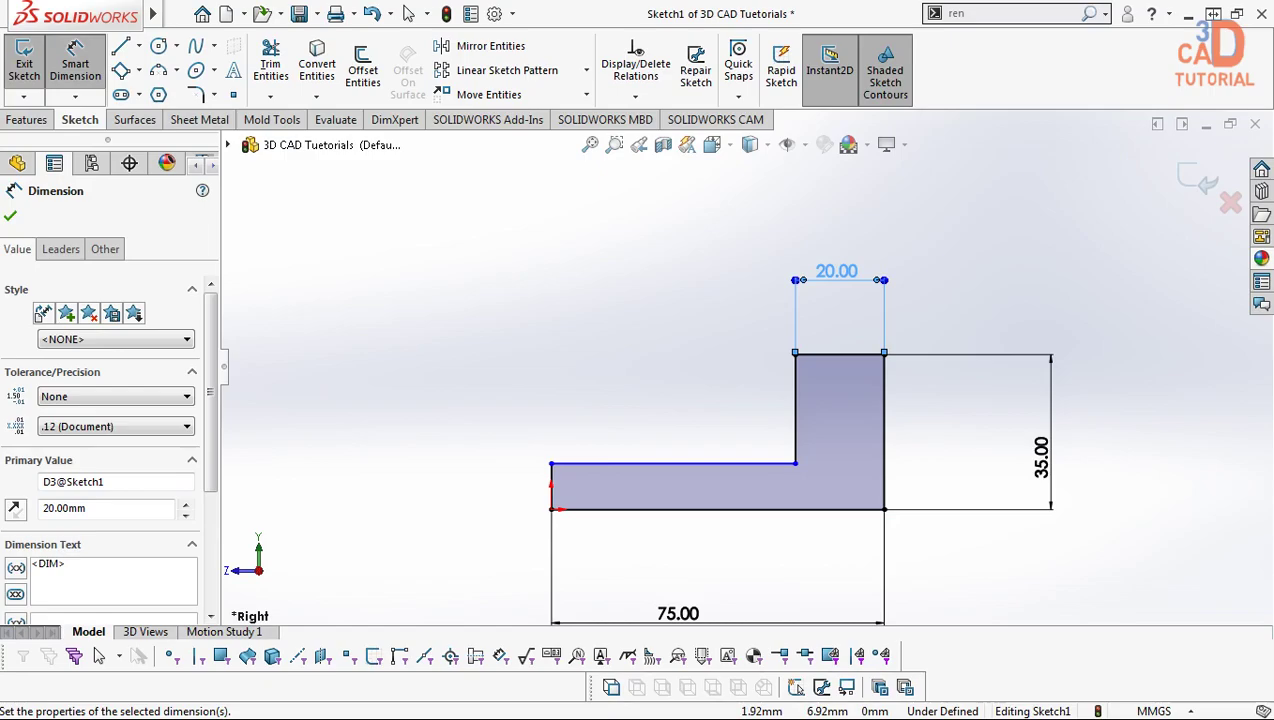
Step: Dimension the left step edge to 12 mm, fully defining Sketch1
scroll(530, 483, "down", 3)
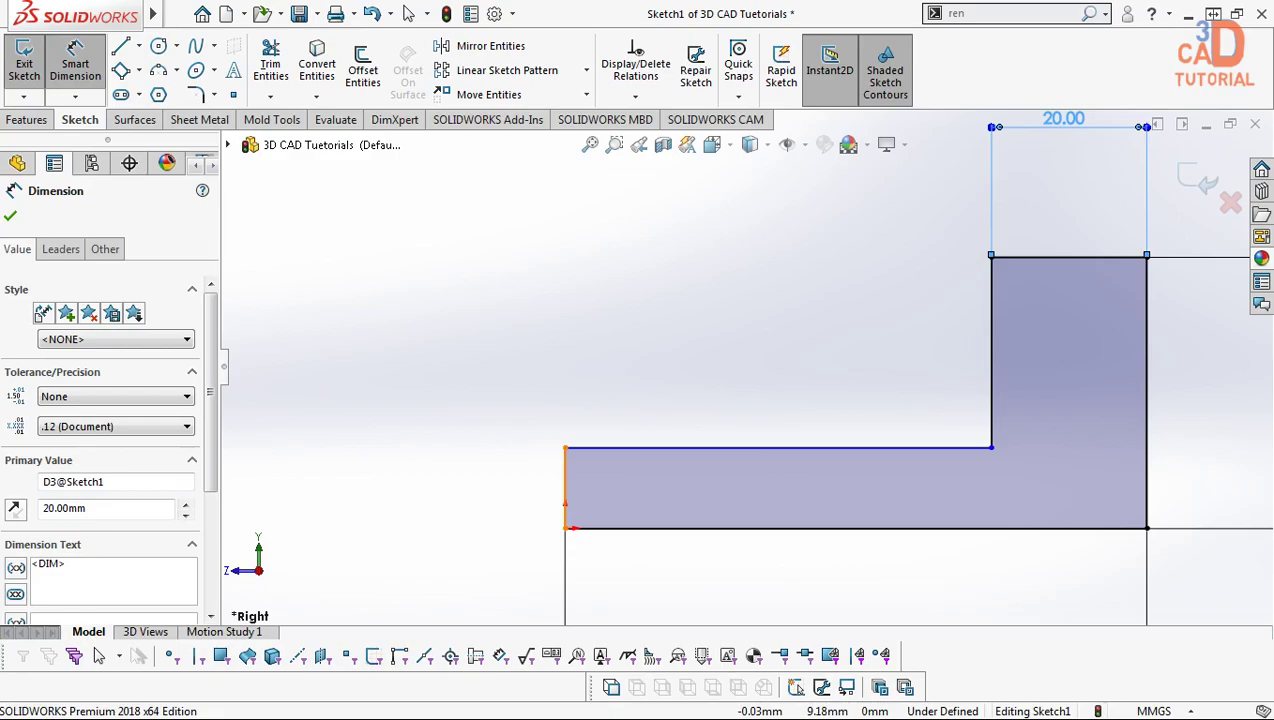
left_click(565, 495)
left_click(449, 530)
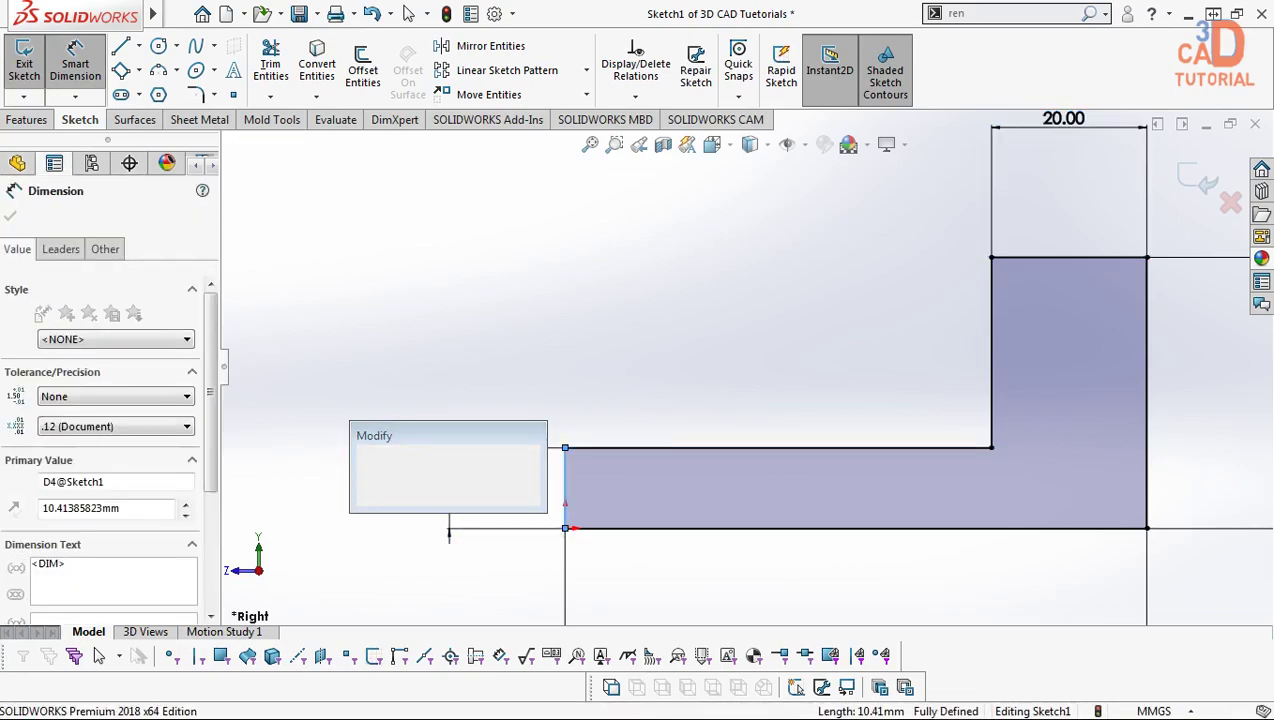
type("12")
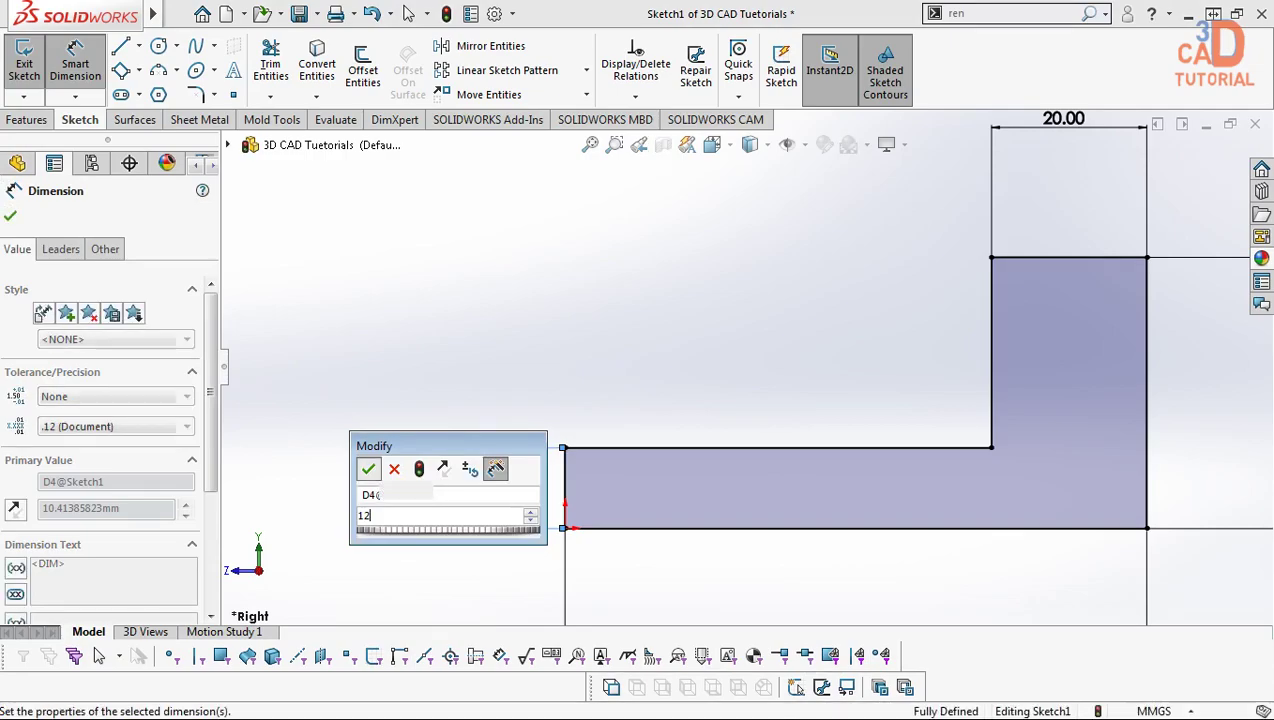
key("Return")
scroll(743, 366, "up", 2)
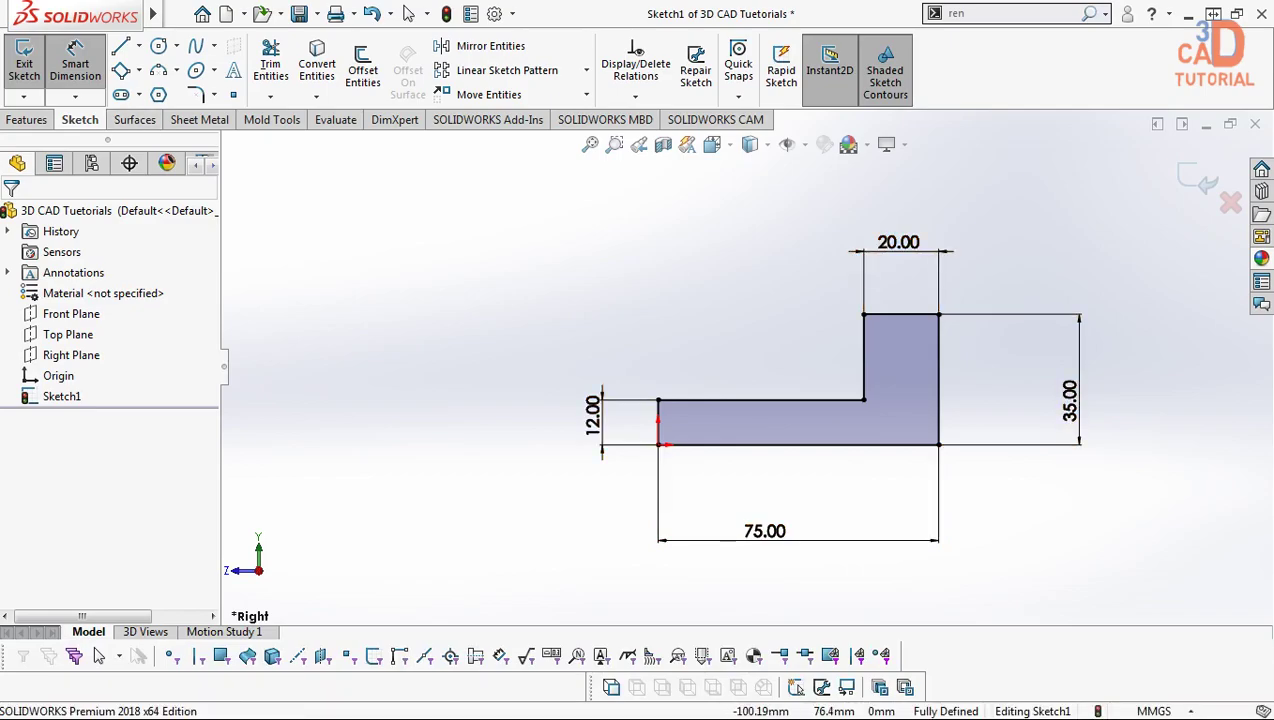
Step: Boss-extrude Sketch1 with Mid Plane end condition to a 54 mm depth
mouse_move(153, 13)
left_click(213, 13)
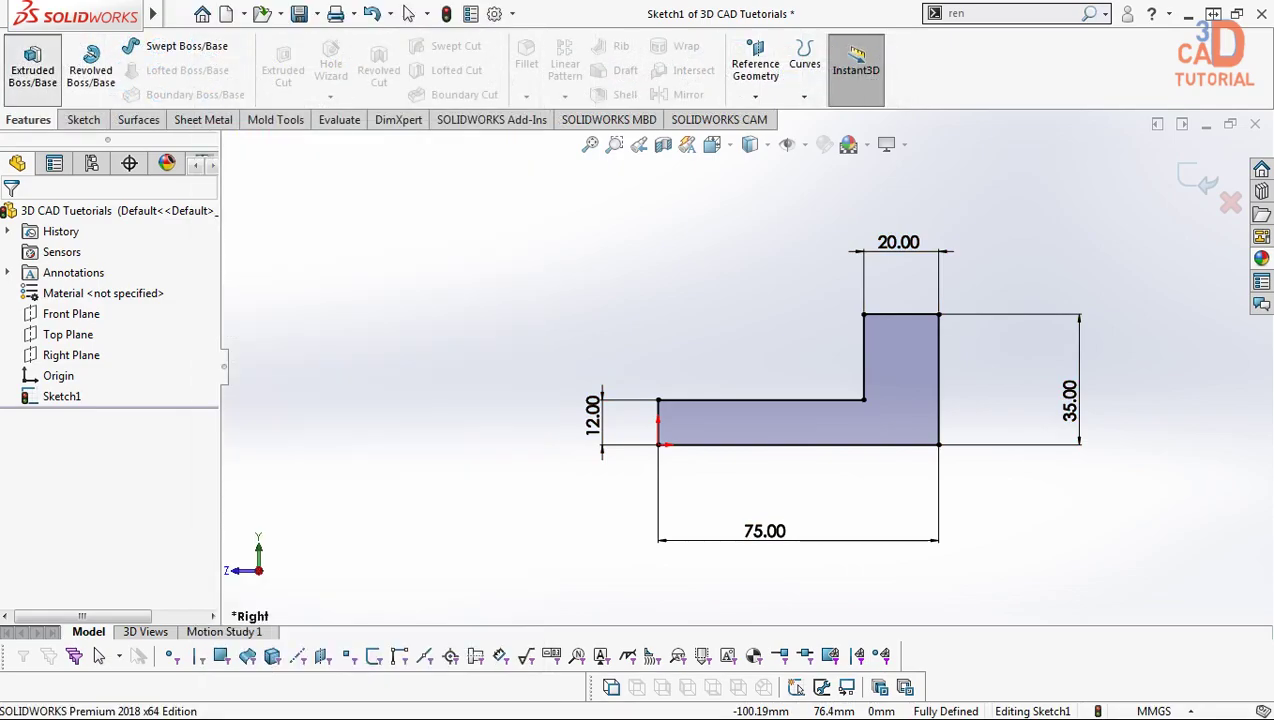
left_click(32, 70)
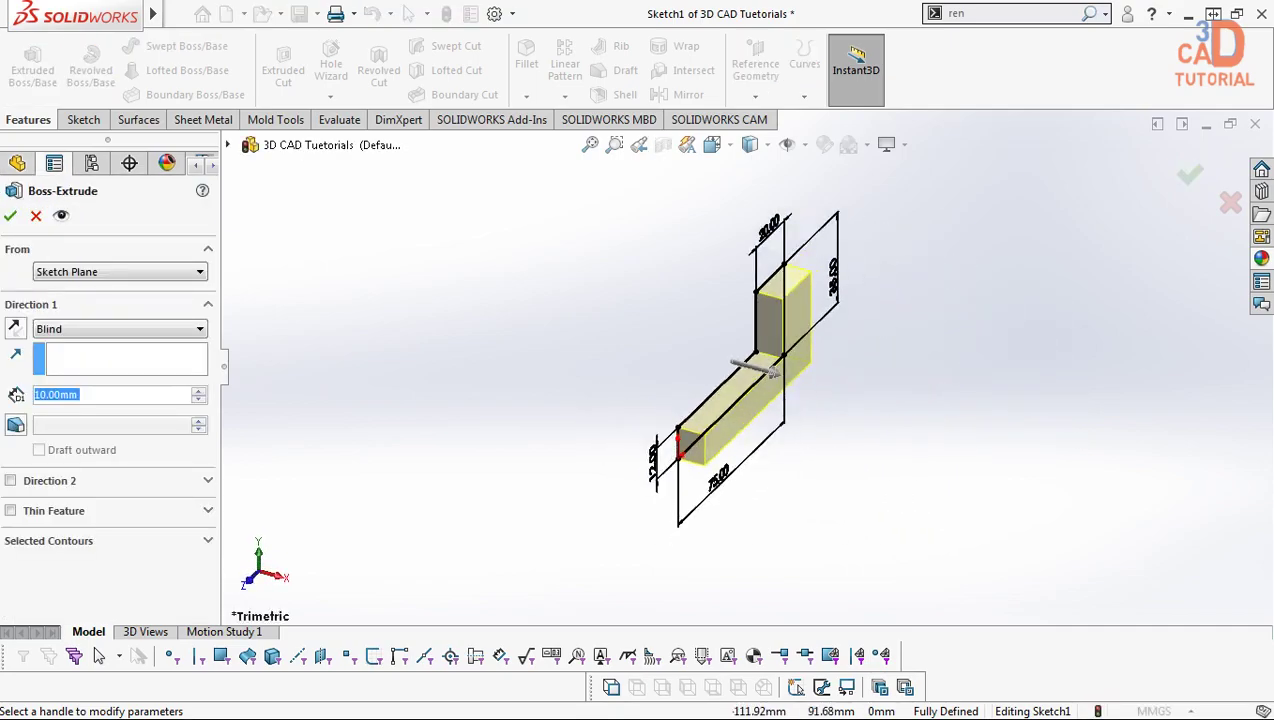
left_click(120, 328)
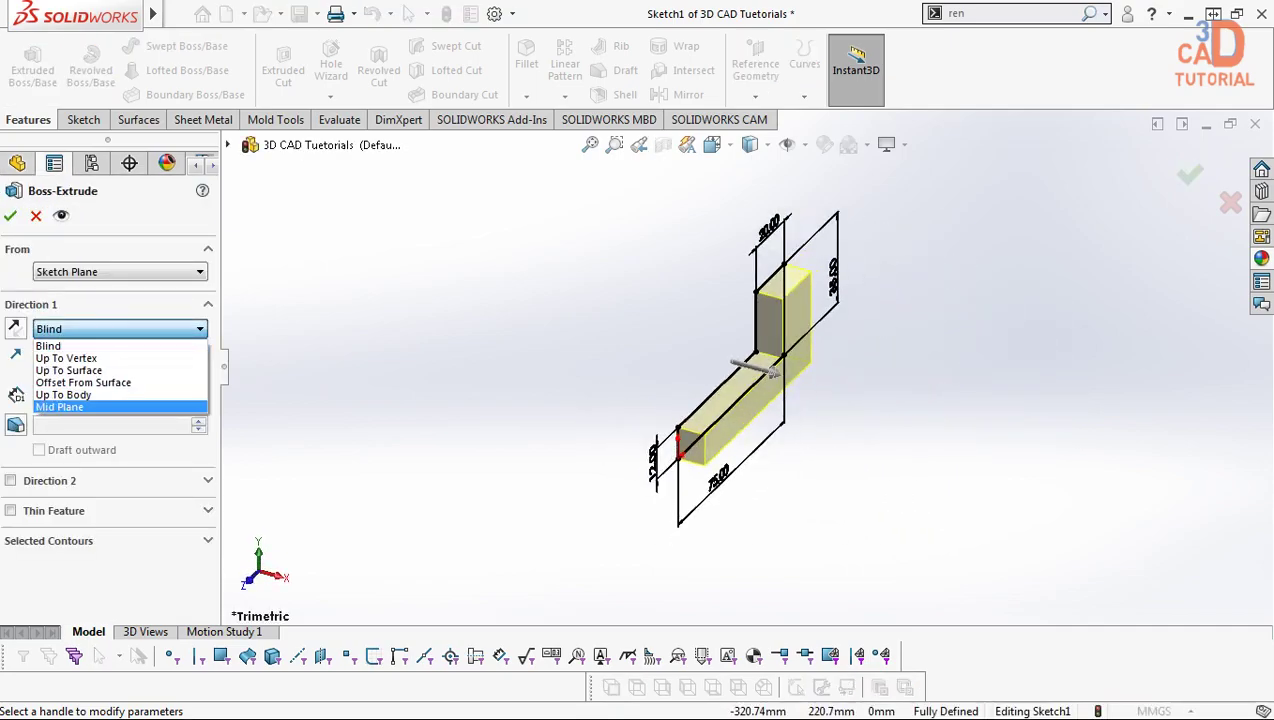
left_click(60, 404)
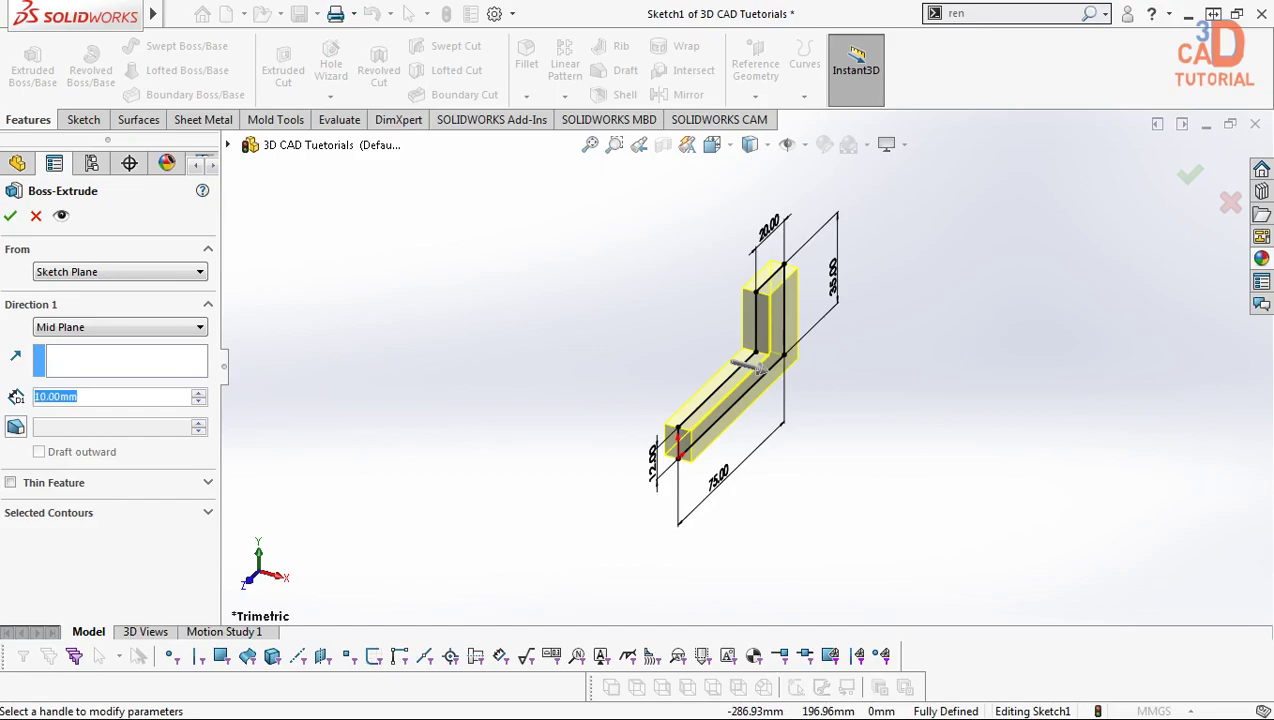
type("54")
key("Return")
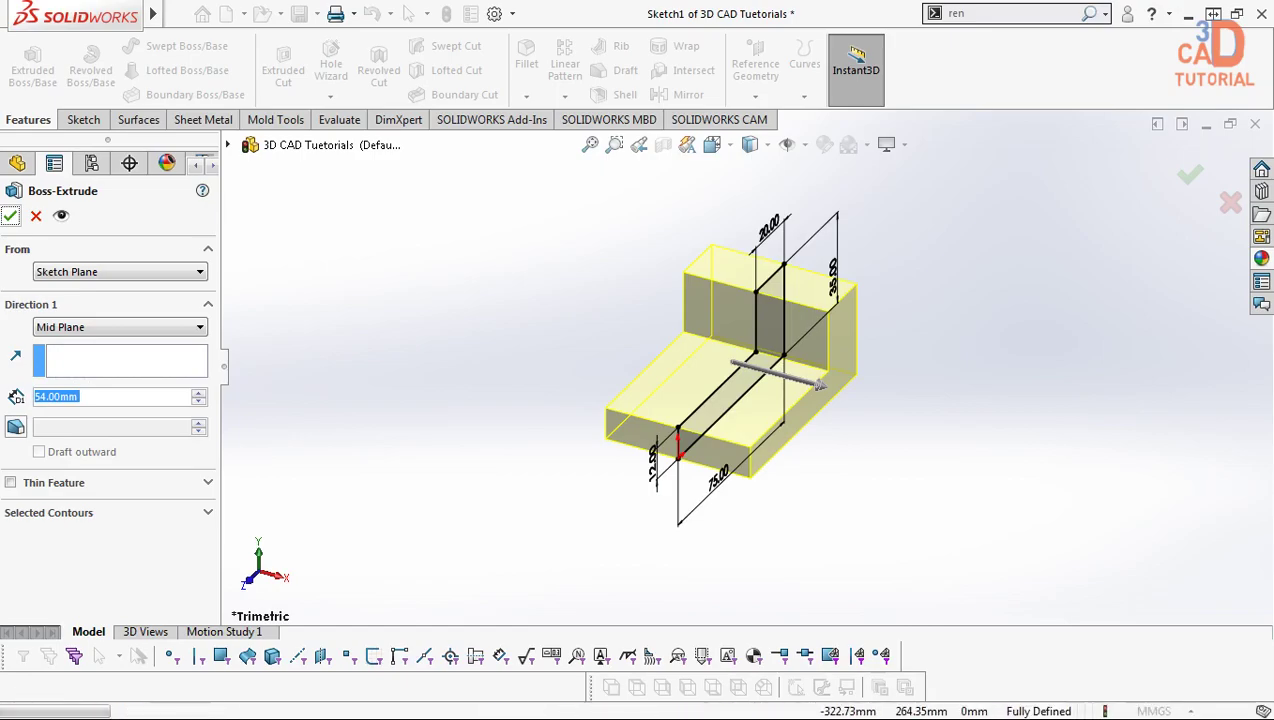
left_click(10, 216)
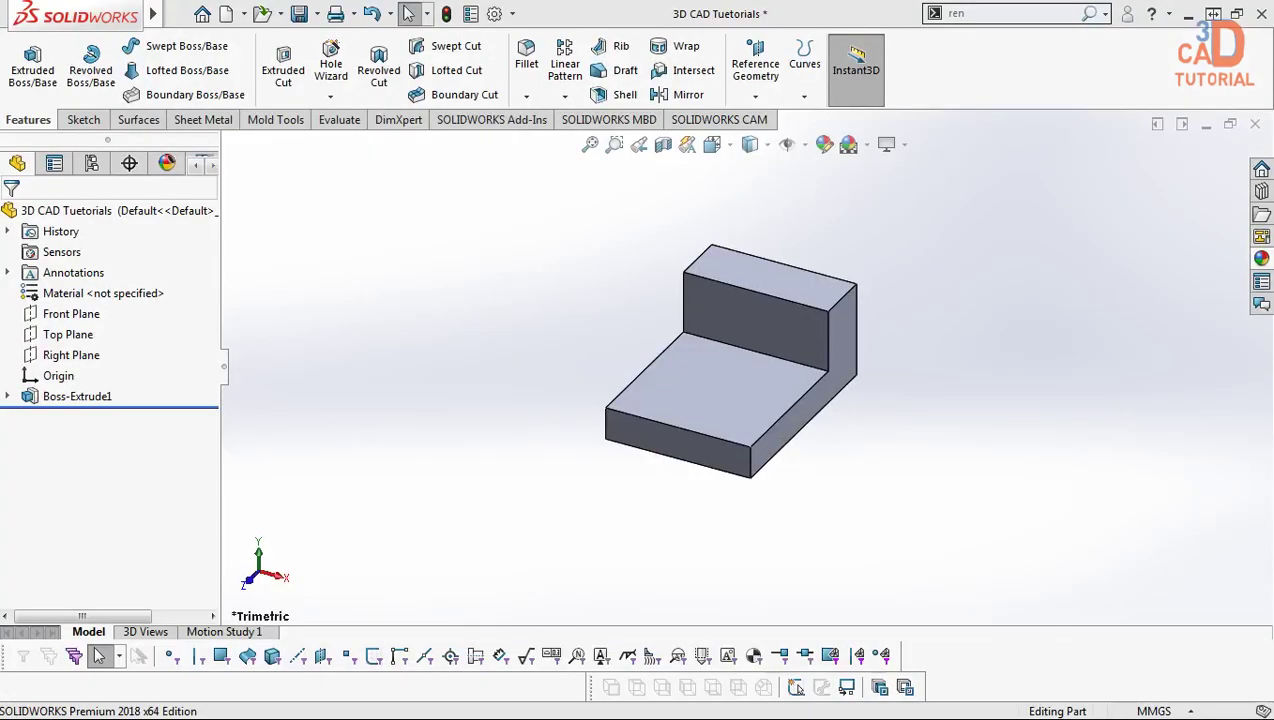
Step: Start a sketch on the raised step's top face and draw a corner rectangle against its edge
left_click(770, 275)
mouse_move(770, 275)
middle_mouse_down()
mouse_move(850, 320)
mouse_move(855, 230)
mouse_move(760, 330)
middle_mouse_up()
key("Escape")
scroll(830, 390, "down", 5)
right_click(815, 220)
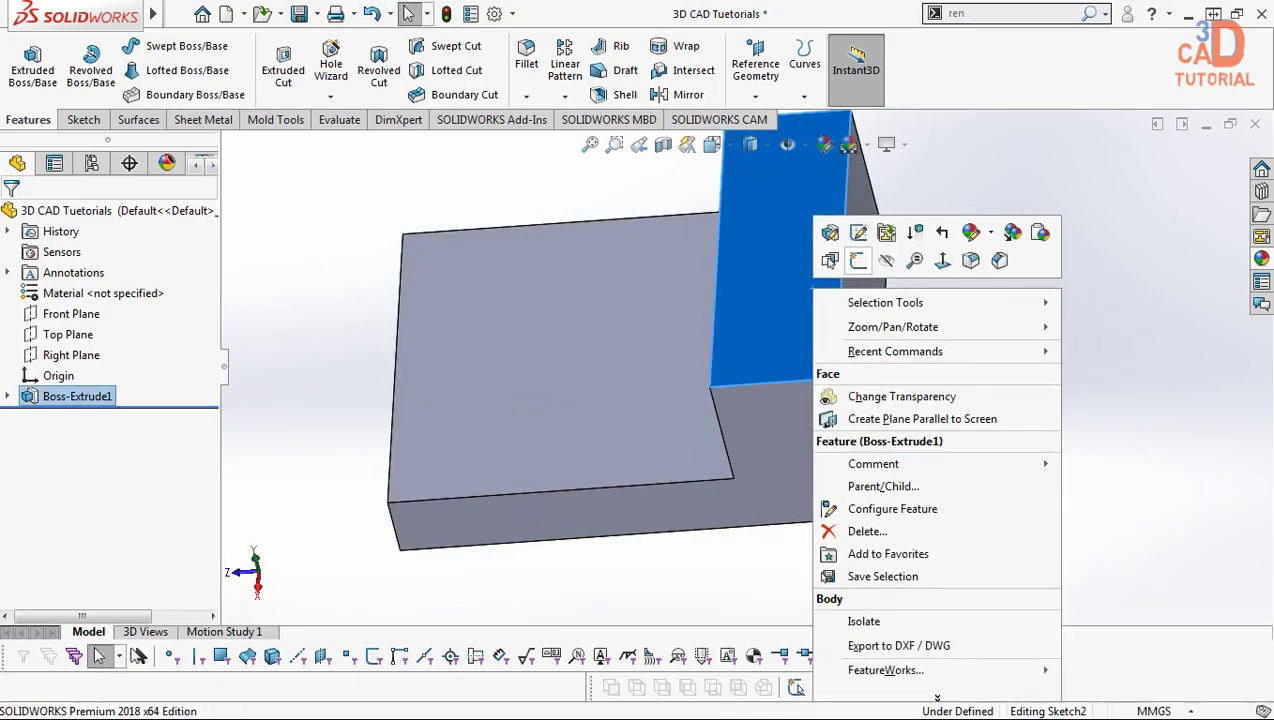
left_click(858, 260)
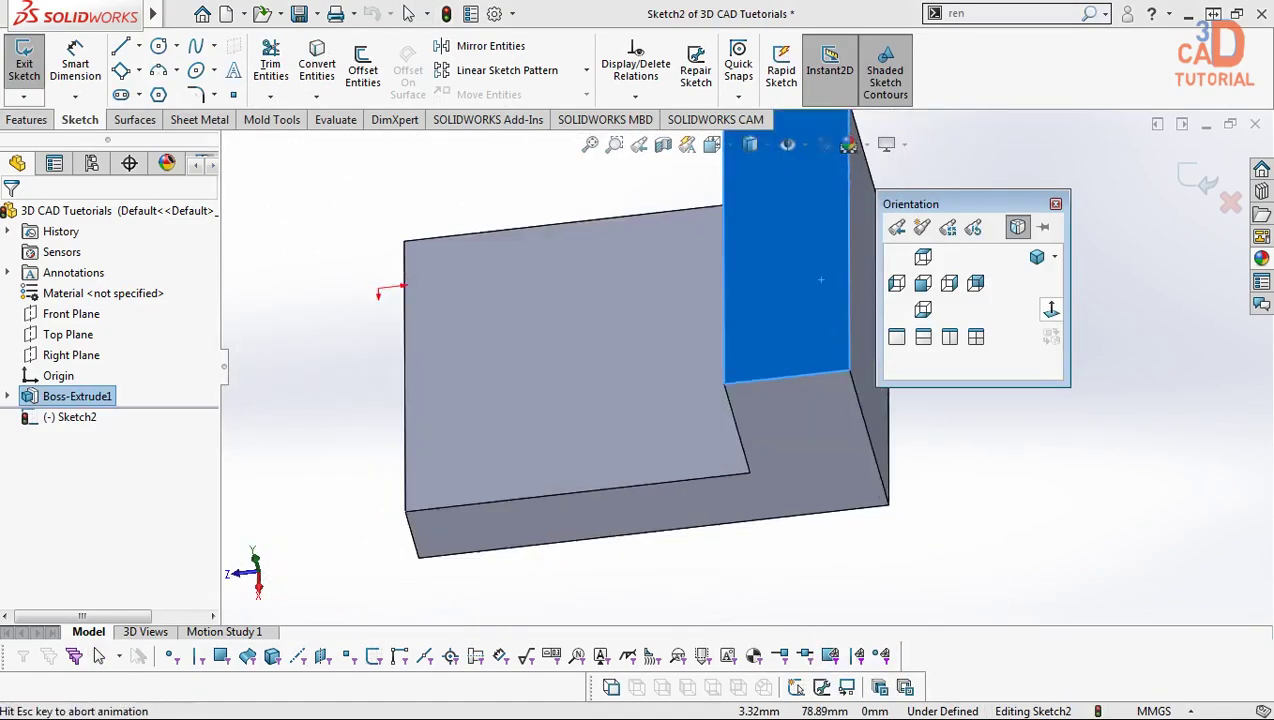
scroll(775, 295, "down", 3)
left_click(139, 70)
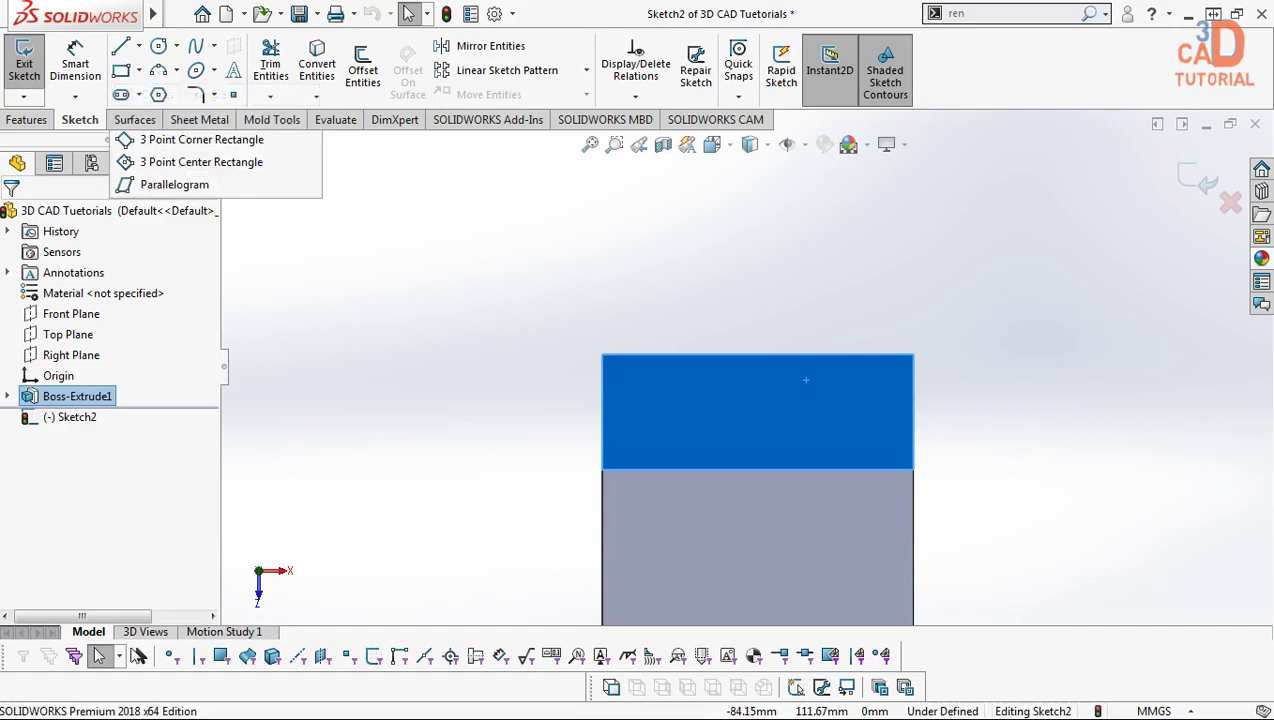
left_click(172, 95)
left_click(686, 355)
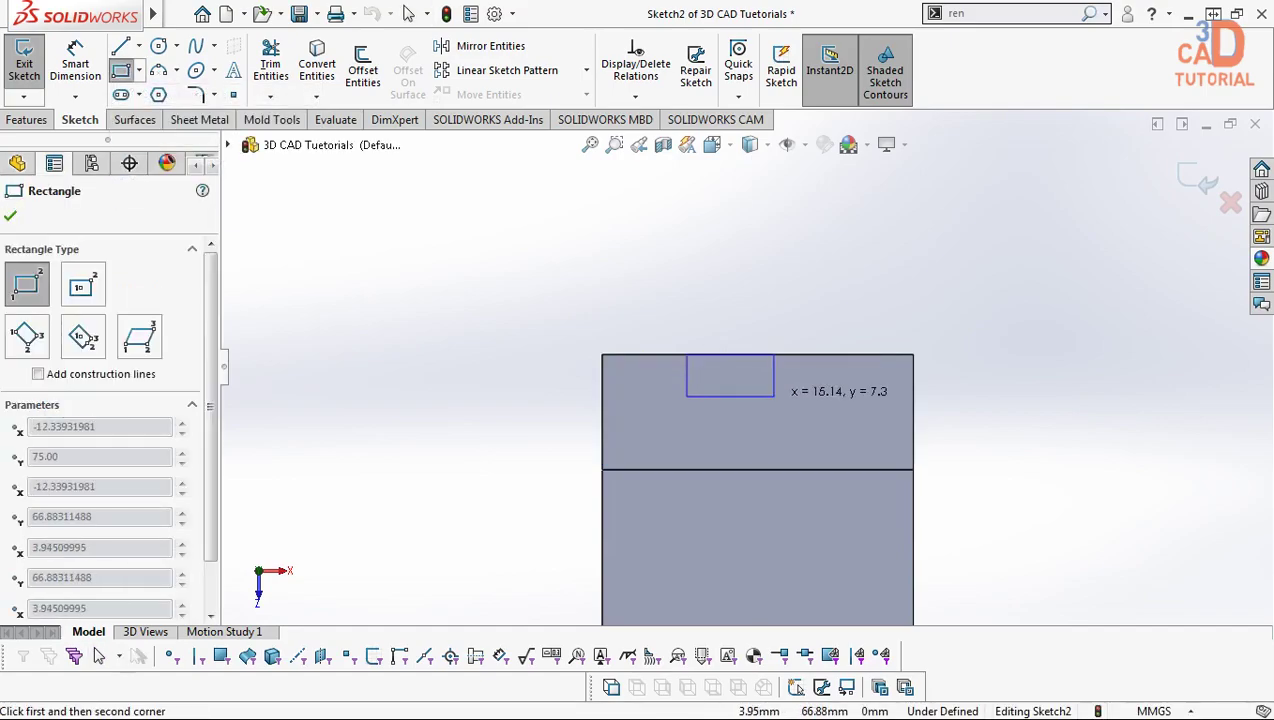
left_click(816, 430)
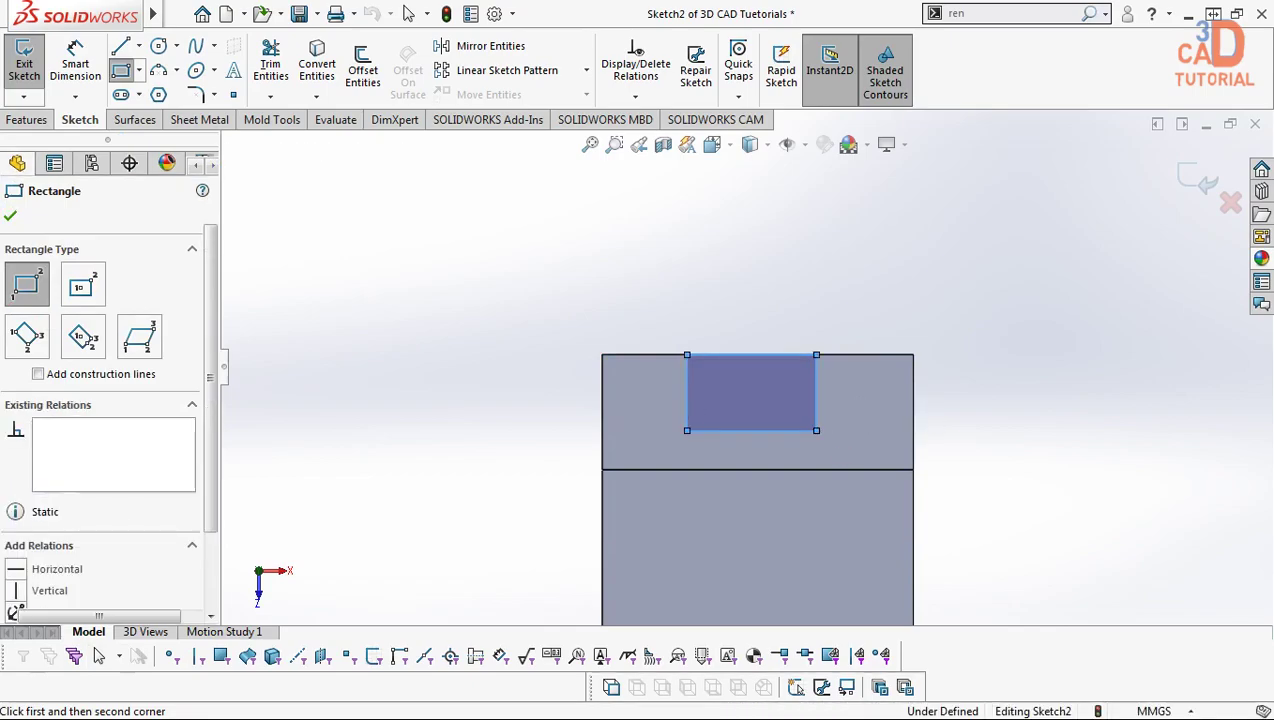
key("Escape")
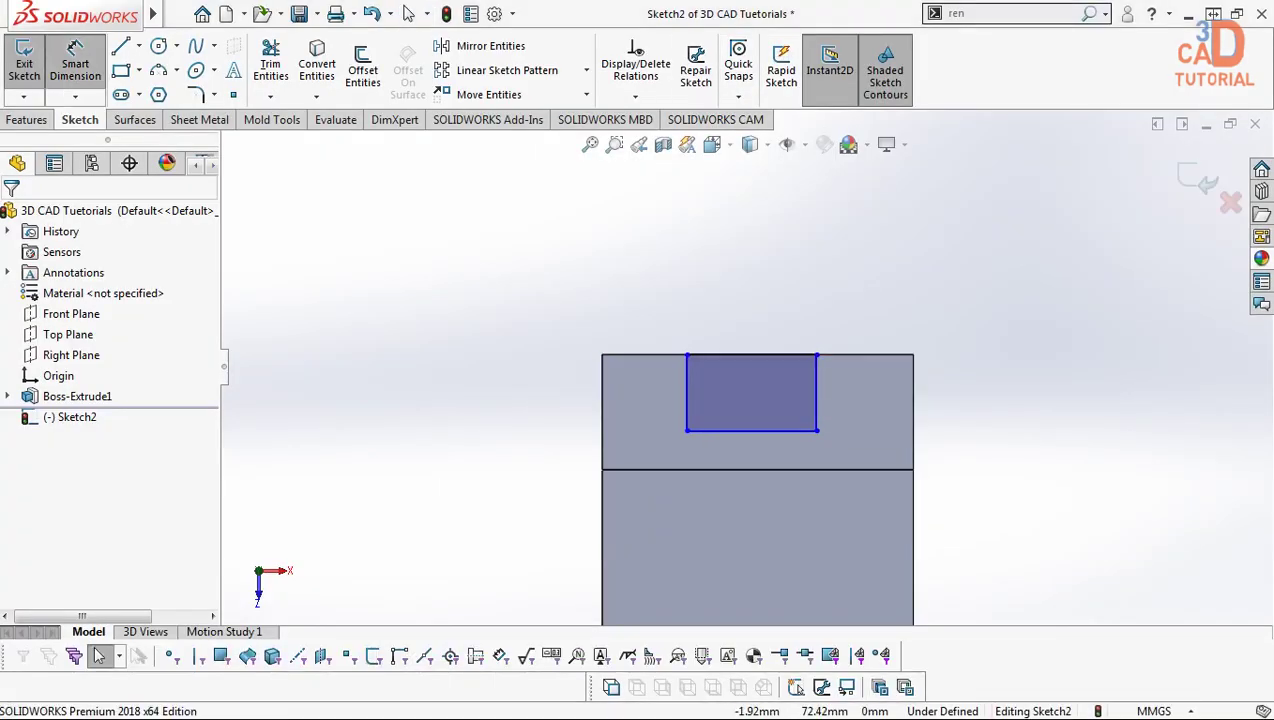
Step: Dimension the rectangle 14 mm wide and 12 mm high
left_click(750, 354)
left_click(750, 285)
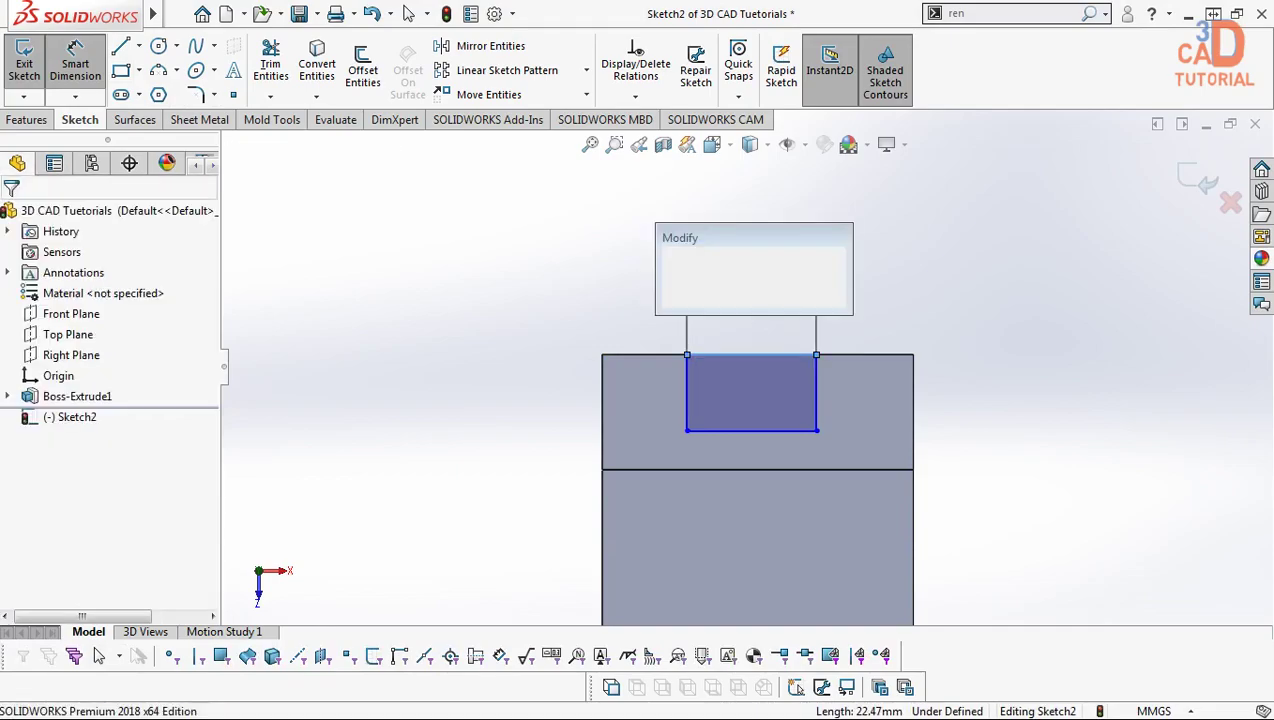
type("14")
left_click(674, 271)
left_click(687, 392)
left_click(523, 432)
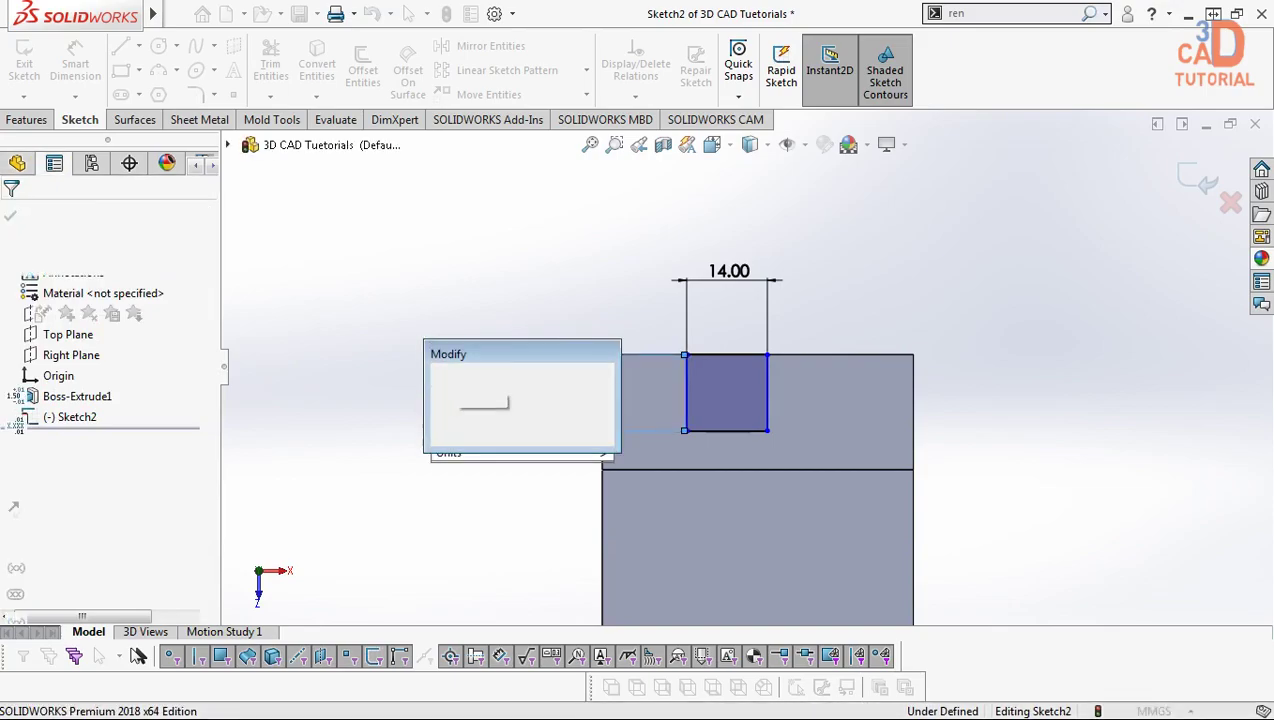
type("12")
key("Return")
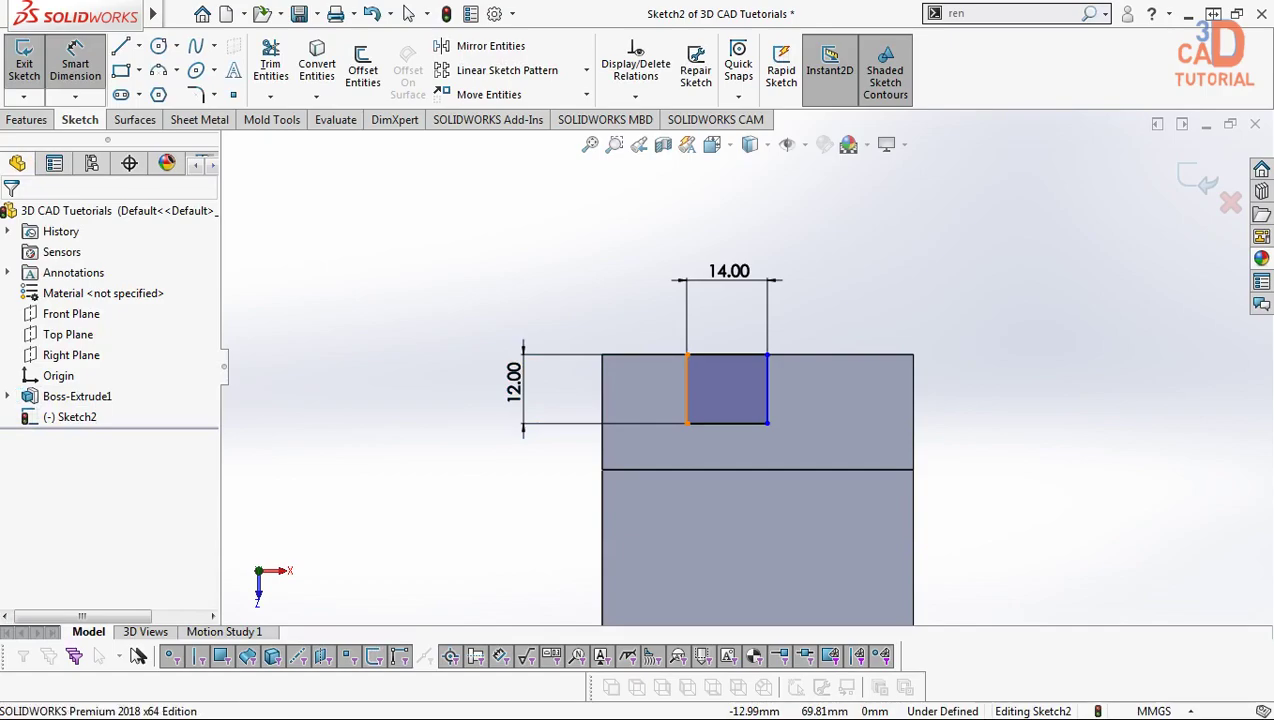
Step: Add a 20 mm offset from the block's left edge, then delete that dimension
left_click(686, 390)
left_click(602, 390)
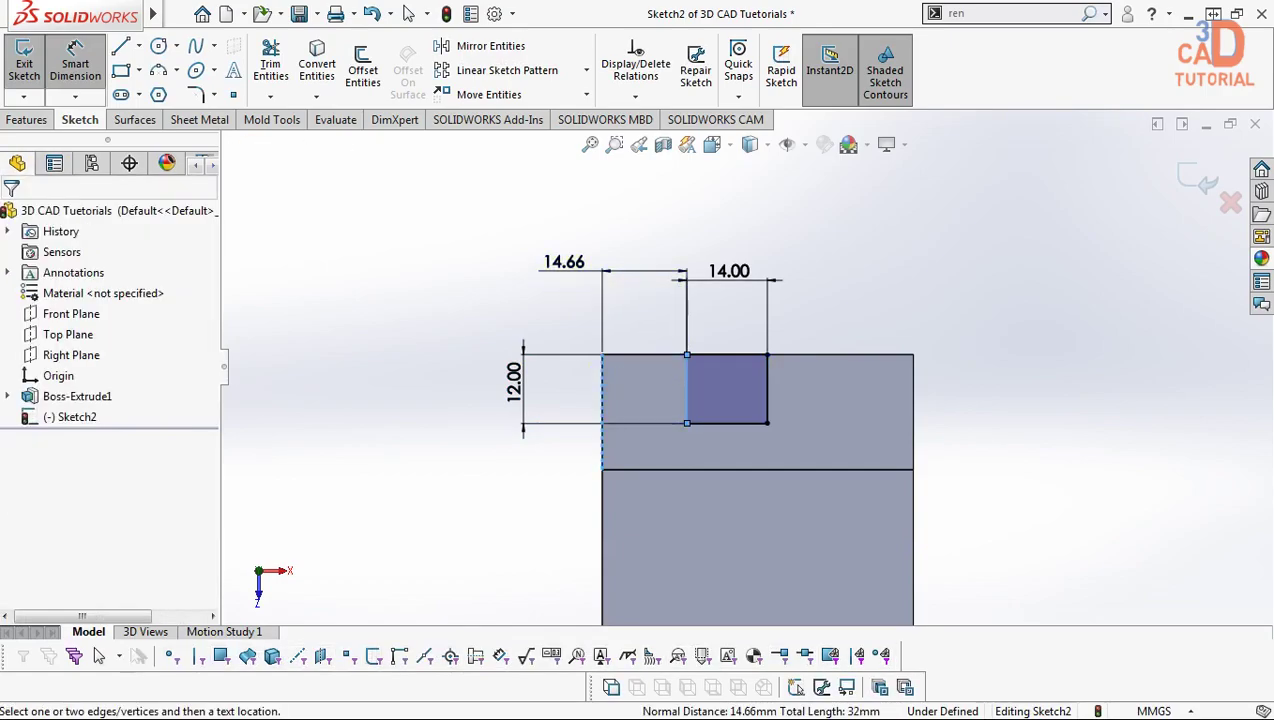
left_click(564, 262)
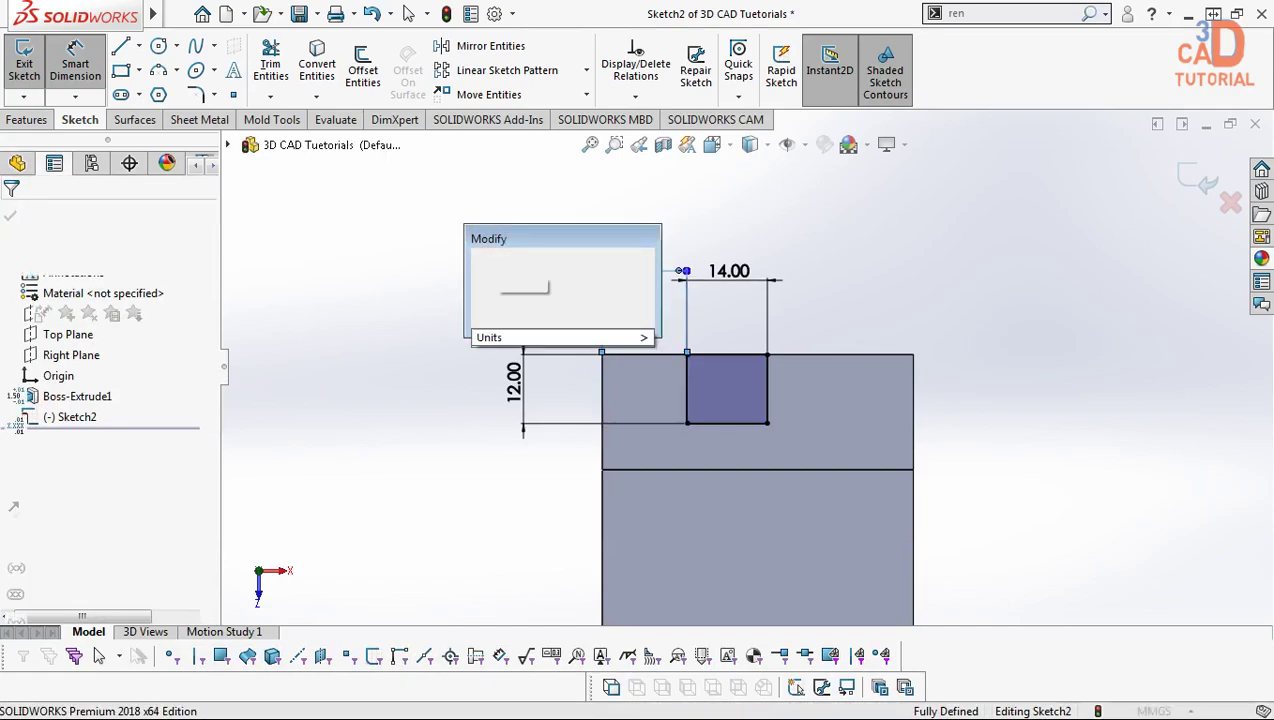
type("20")
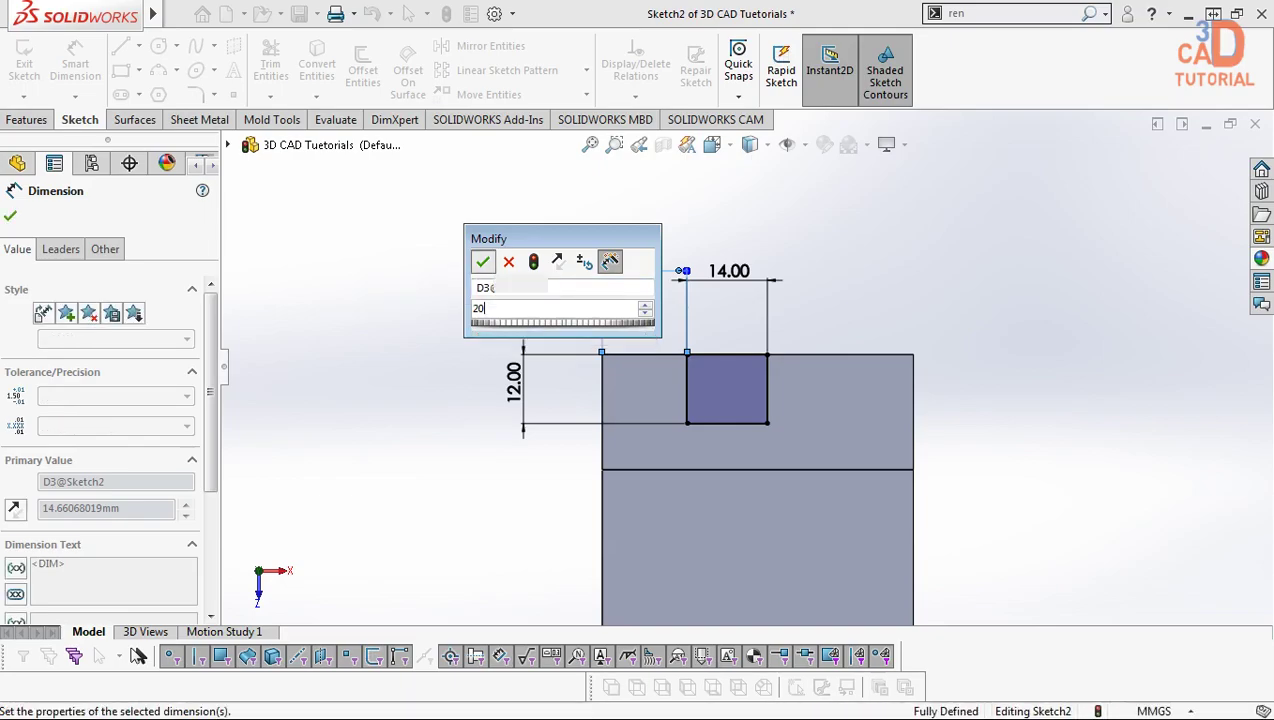
key("Return")
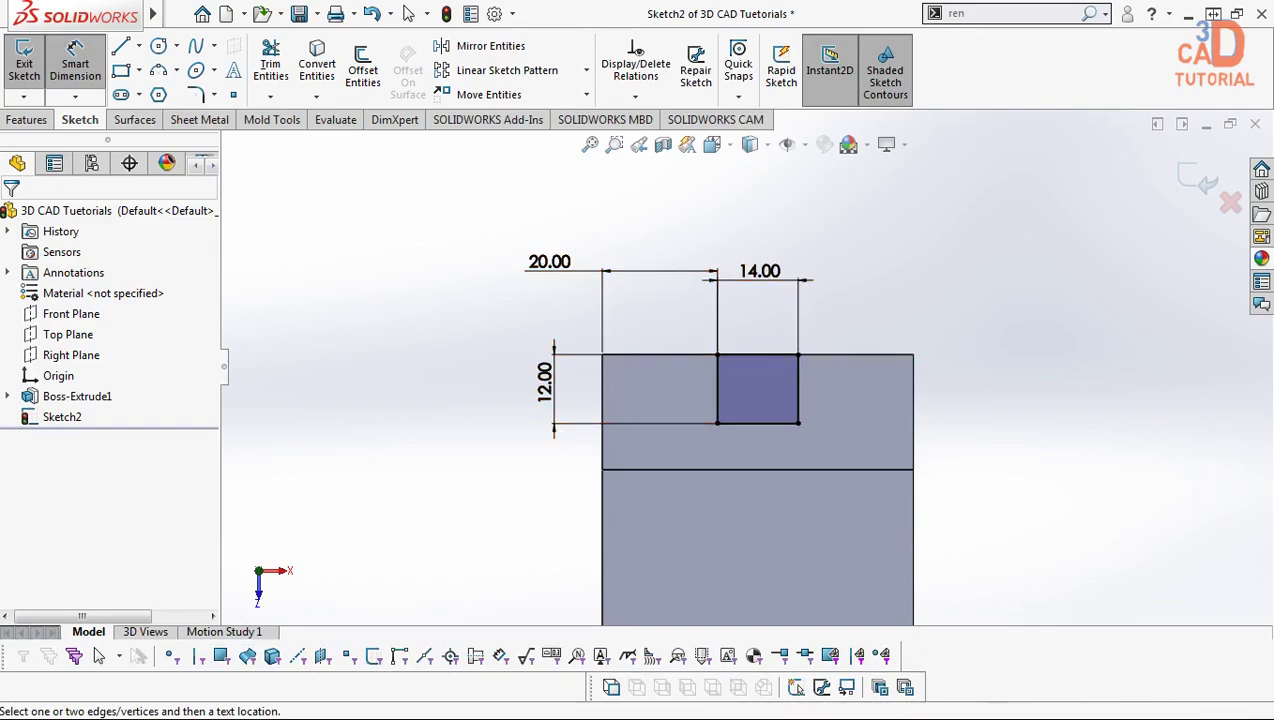
key("Escape")
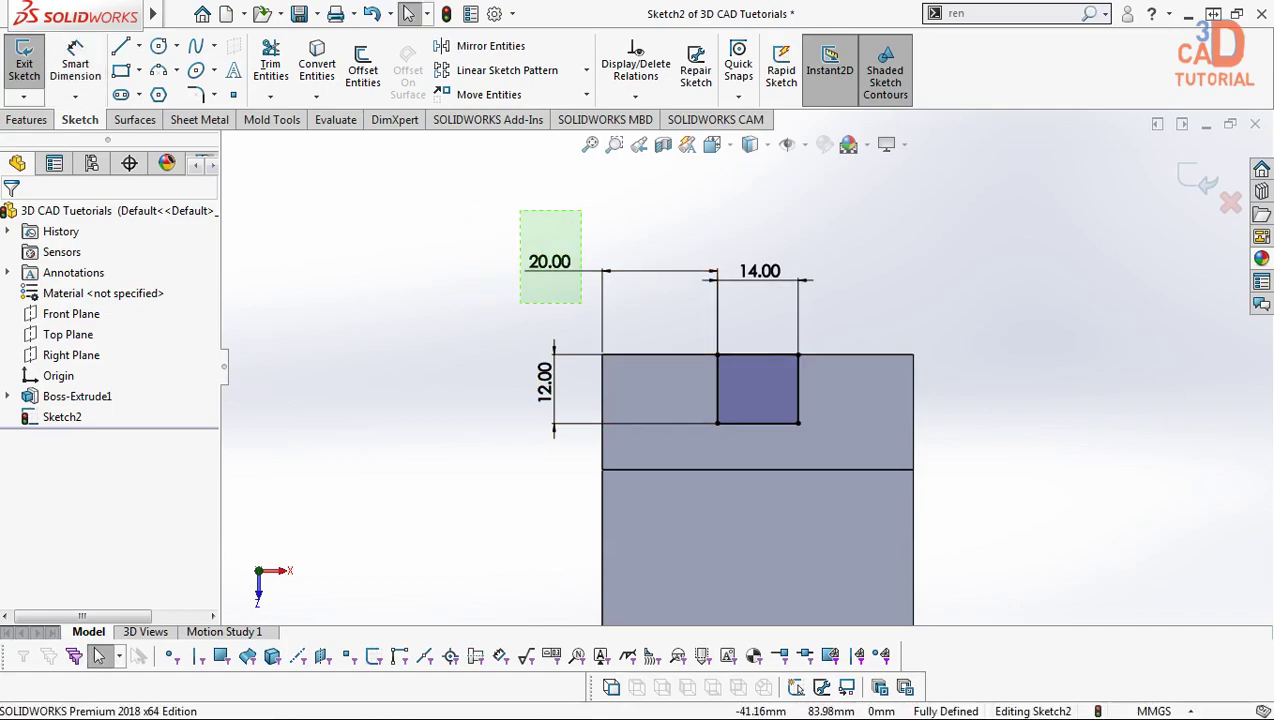
left_click(550, 261)
key("Delete")
left_click(139, 46)
Step: Draw a centerline down from the rectangle's bottom midpoint, then delete it
left_click(165, 91)
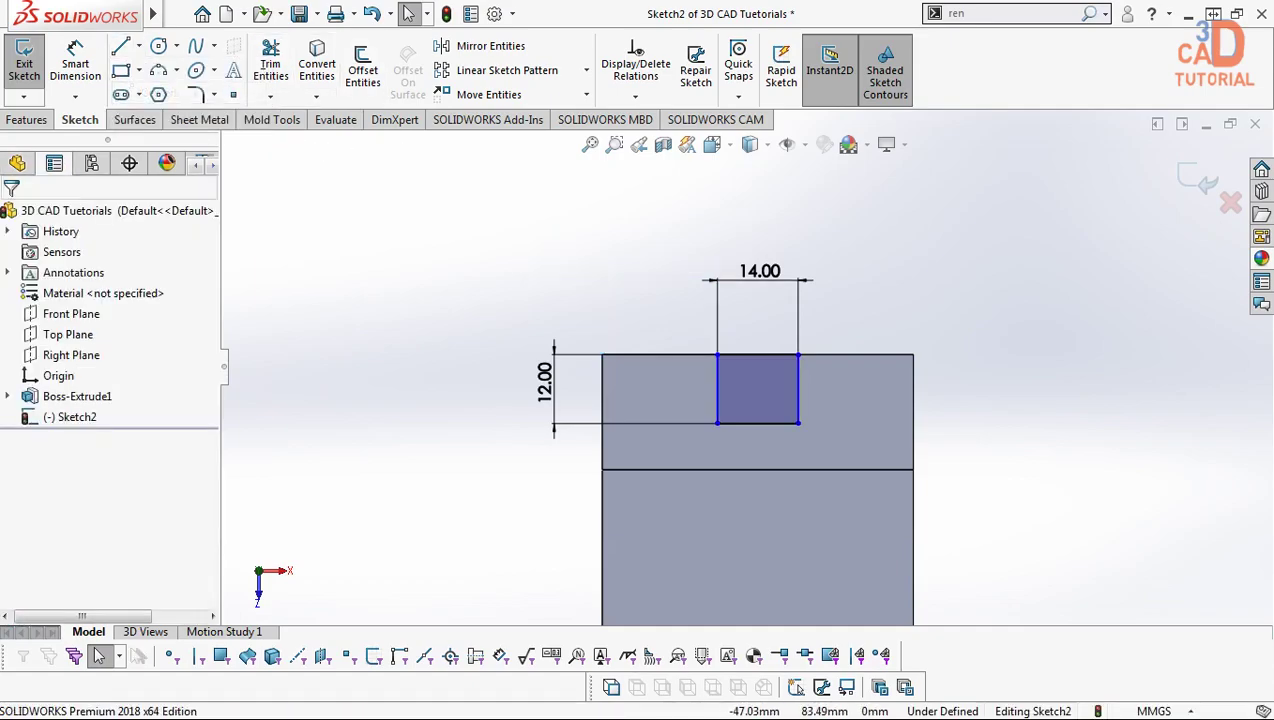
left_click(757, 423)
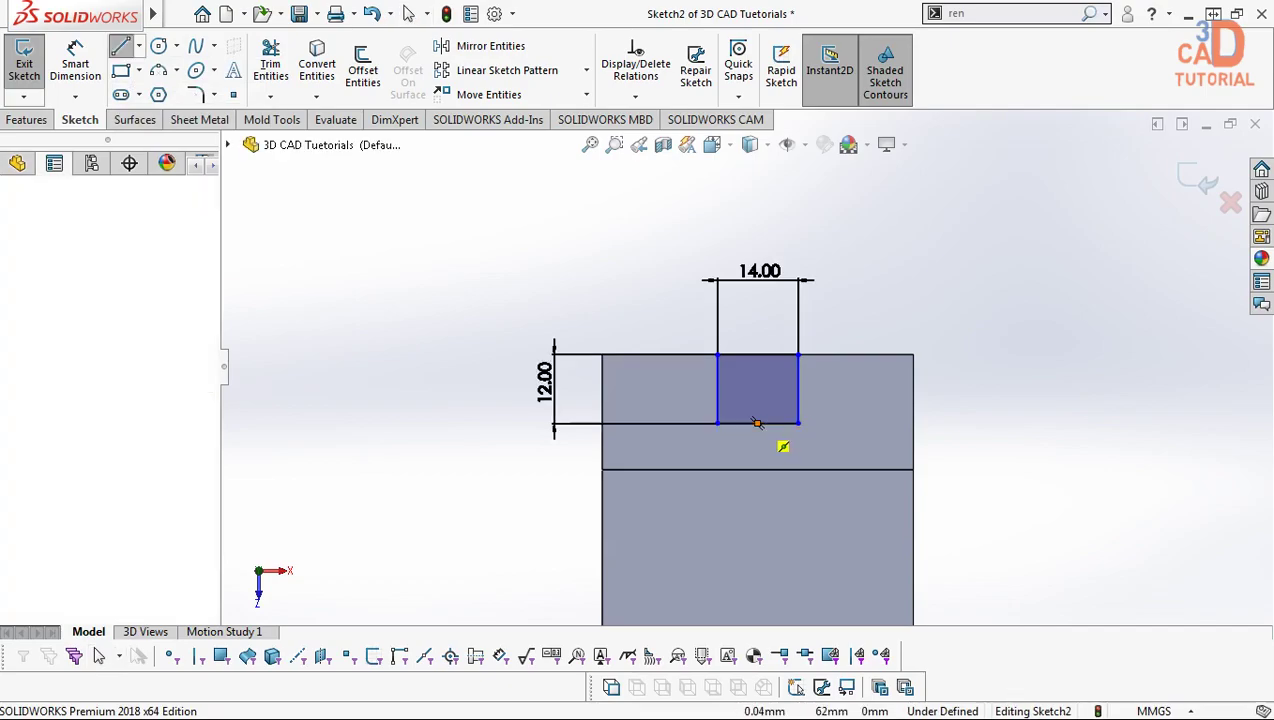
left_click(757, 469)
key("Escape")
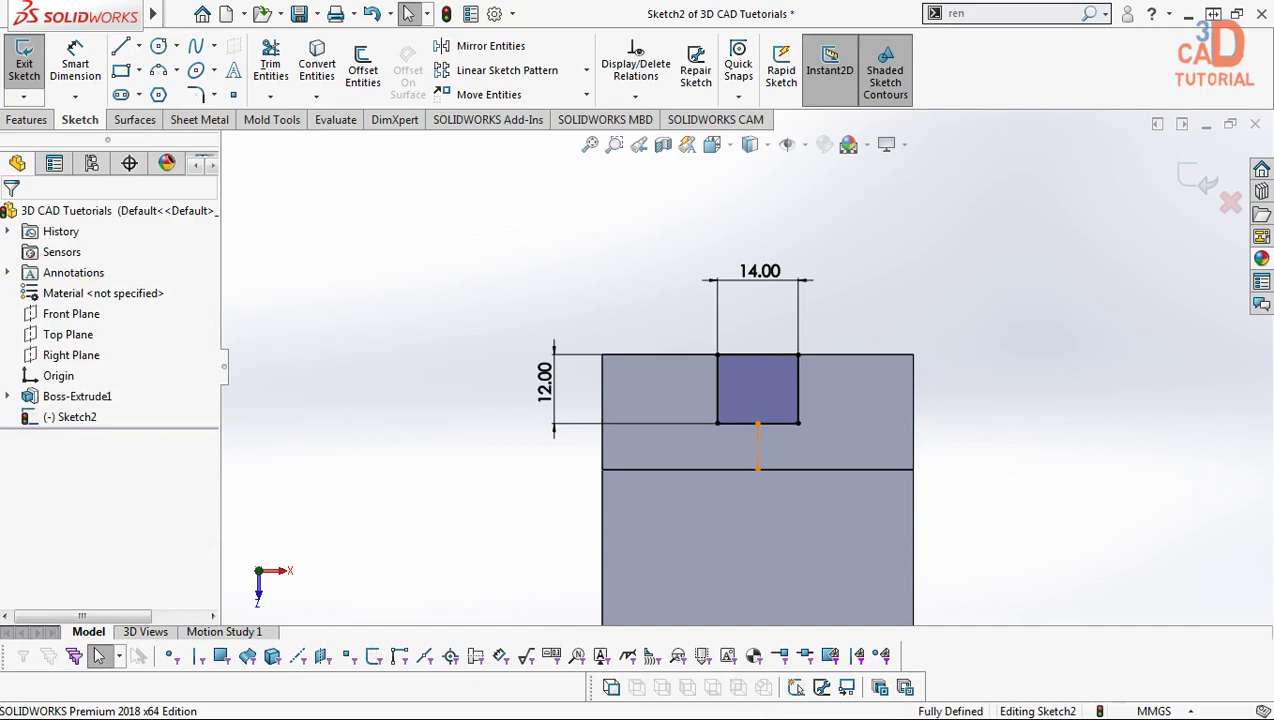
left_click(757, 446)
key("Escape")
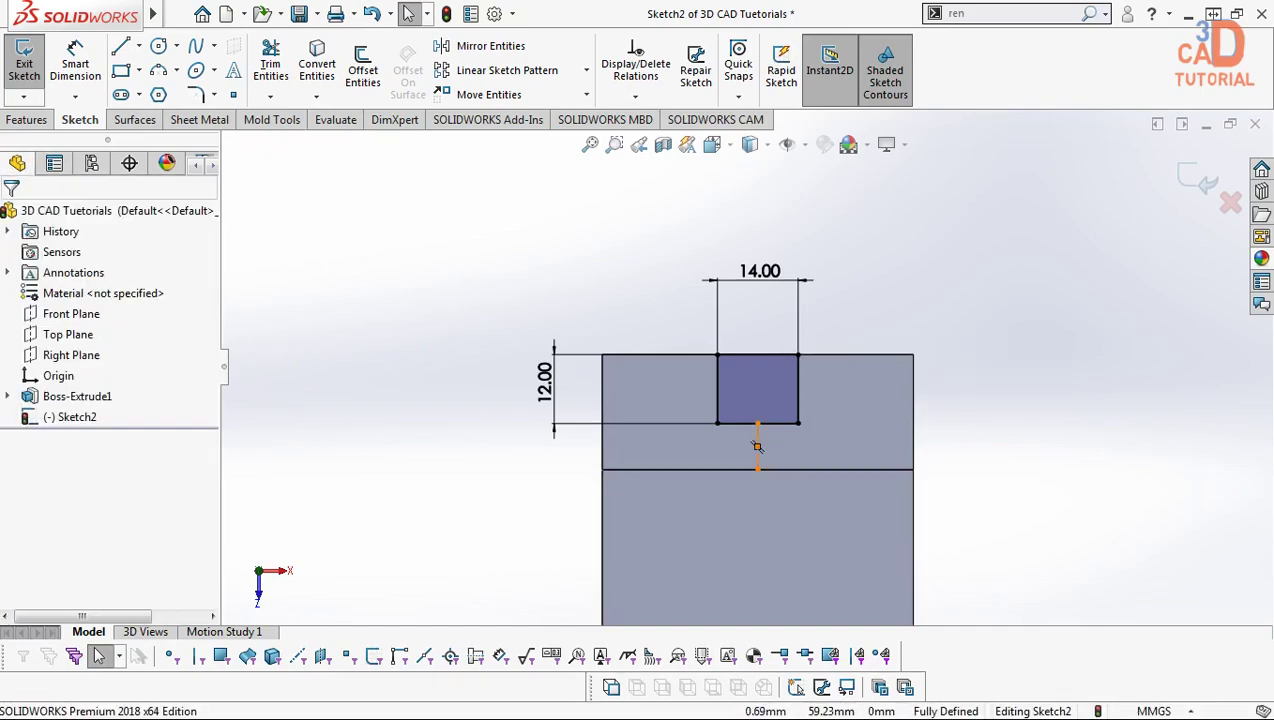
left_click(757, 446)
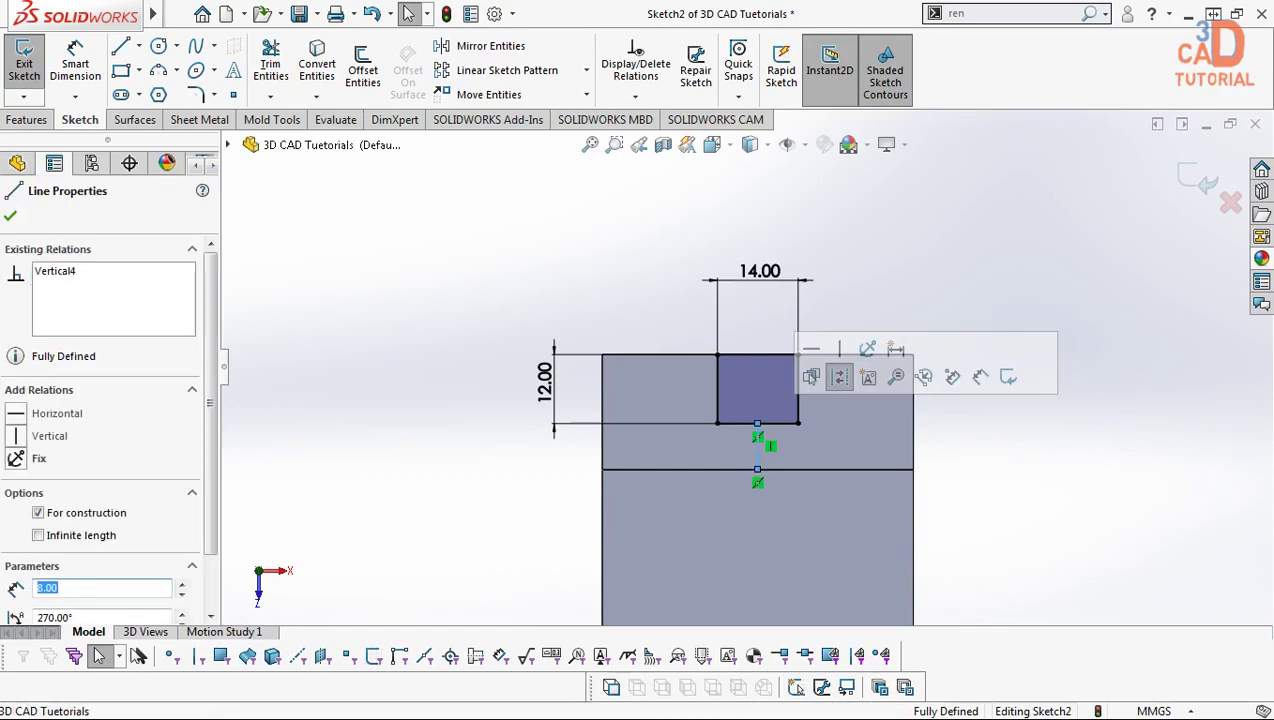
key("Delete")
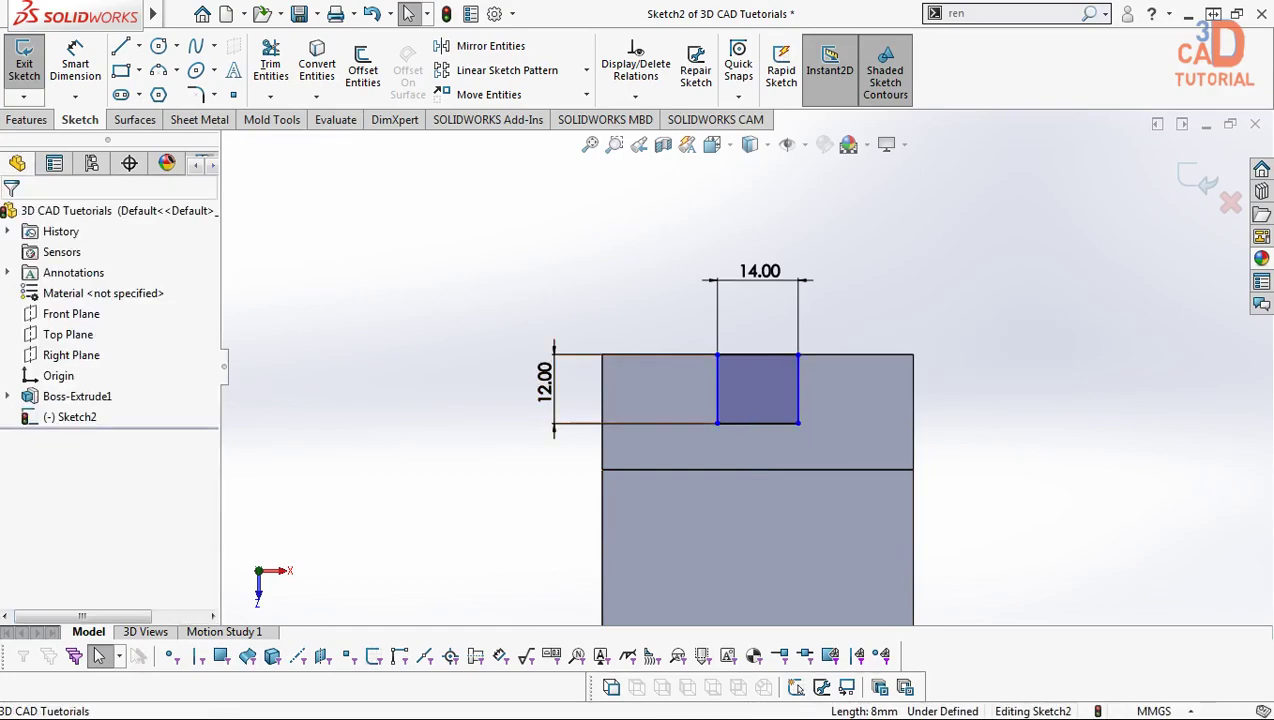
Step: Fix the rectangle's left edge 20 mm from the block's left edge, then view isometric
key("d")
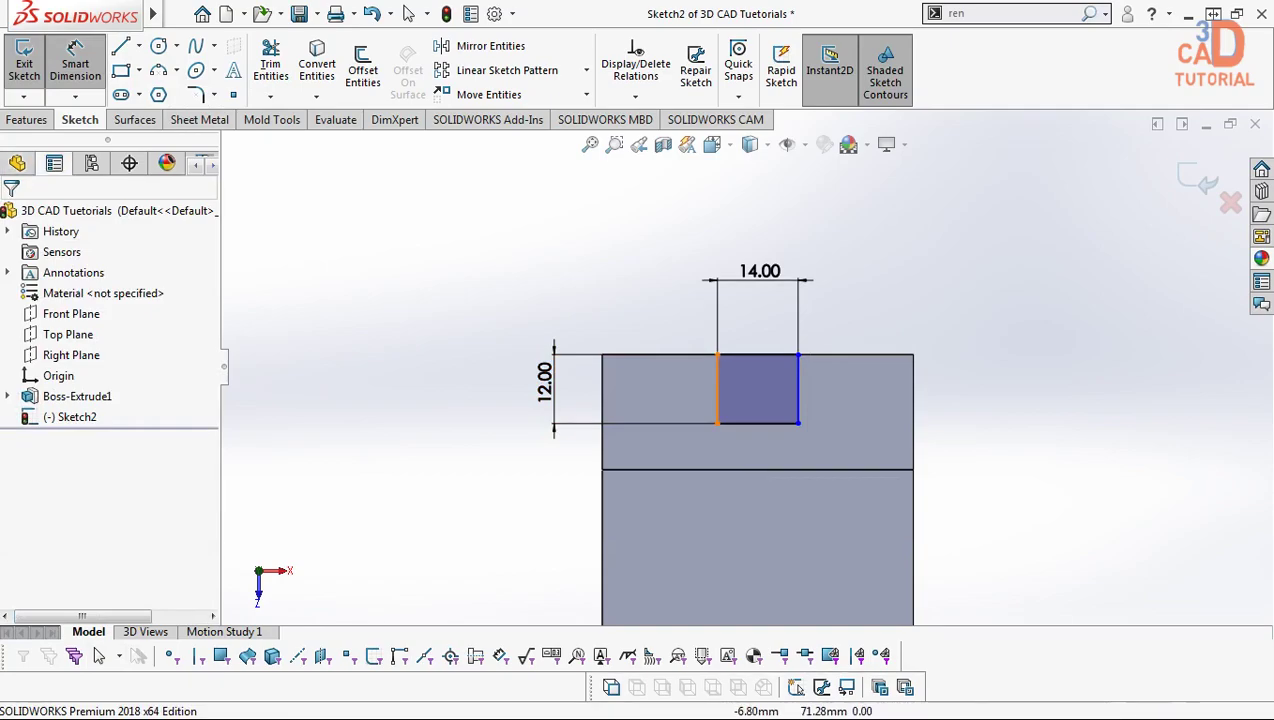
left_click(717, 390)
left_click(630, 292)
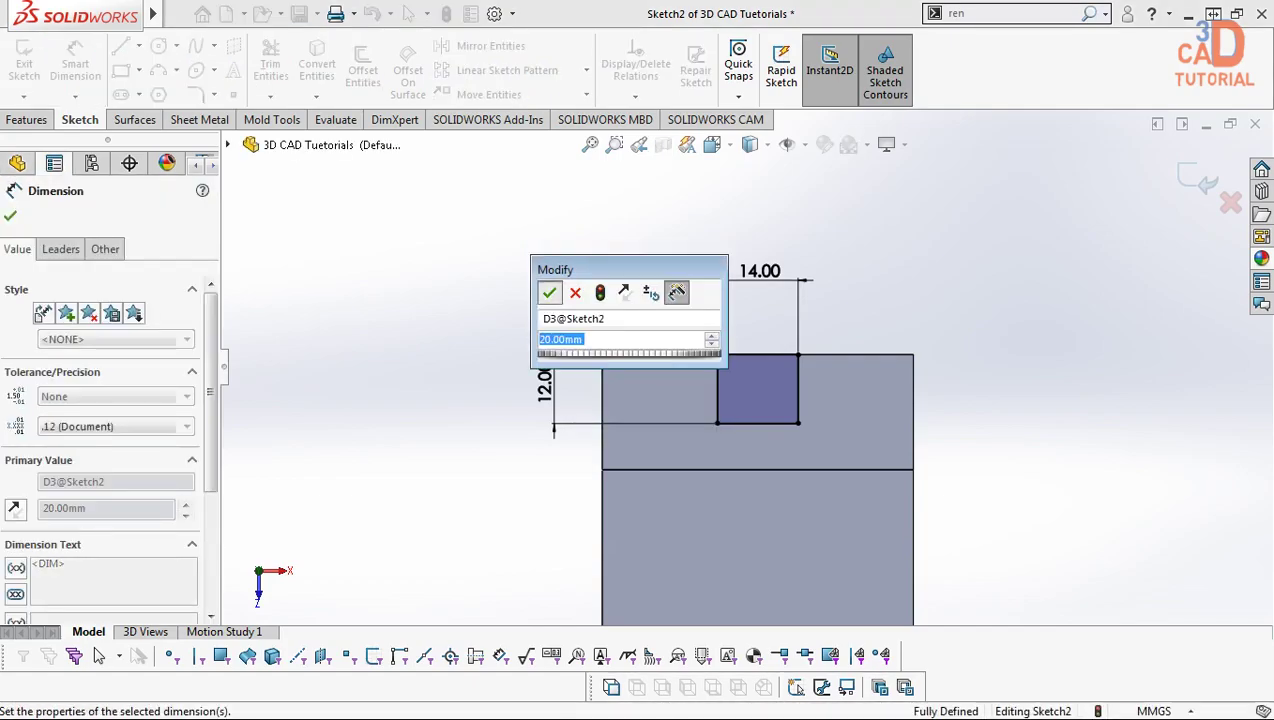
key("Return")
key("ctrl+7")
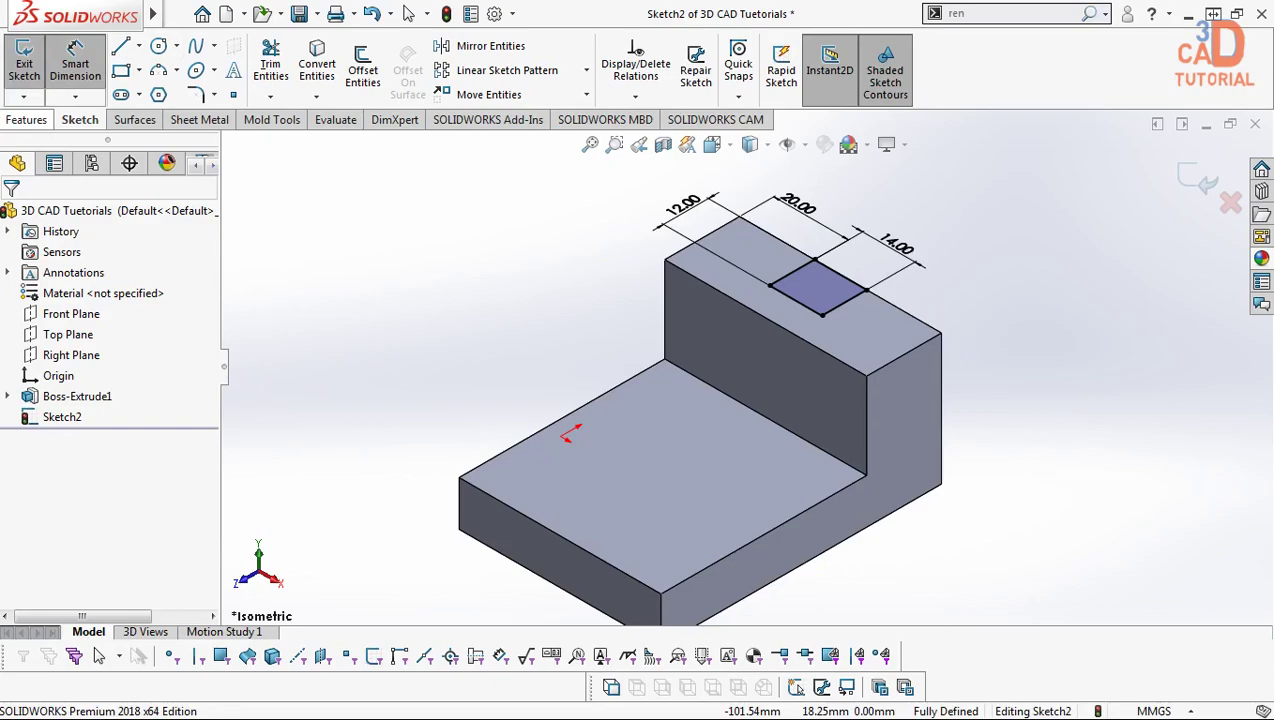
Step: Extruded-cut the rectangle Through All and orbit to inspect the new slot
left_click(27, 119)
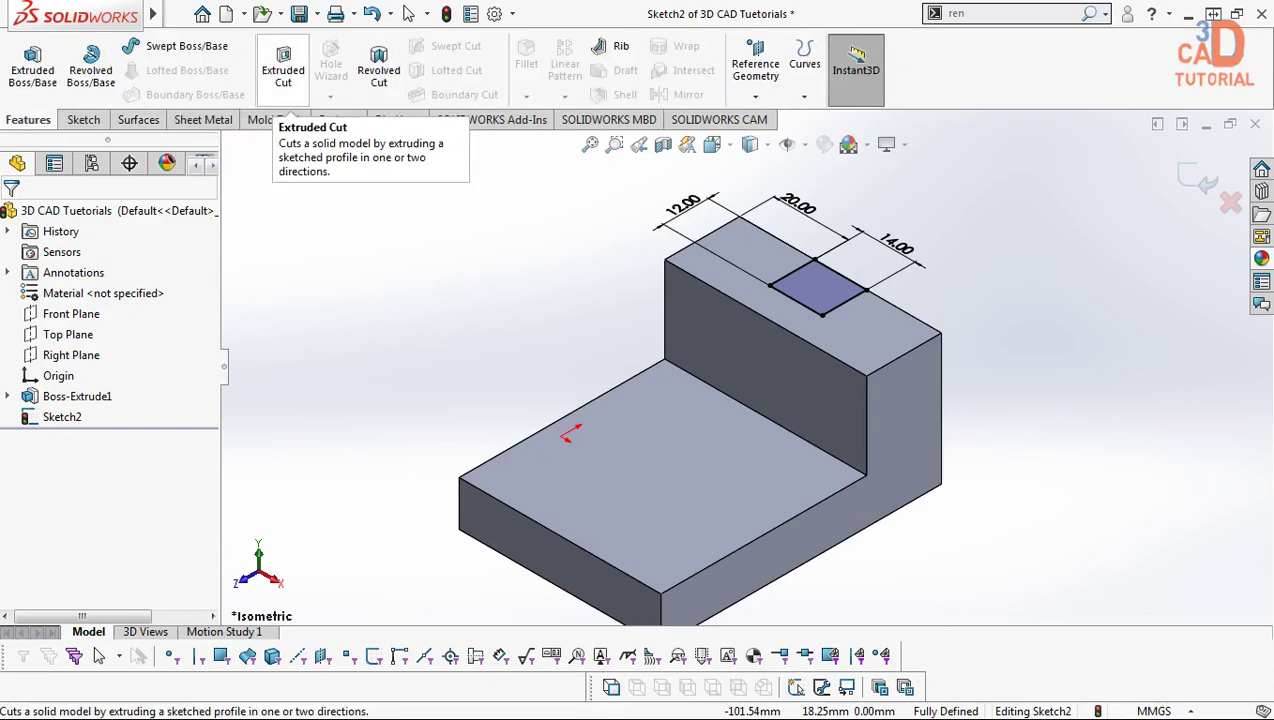
left_click(283, 68)
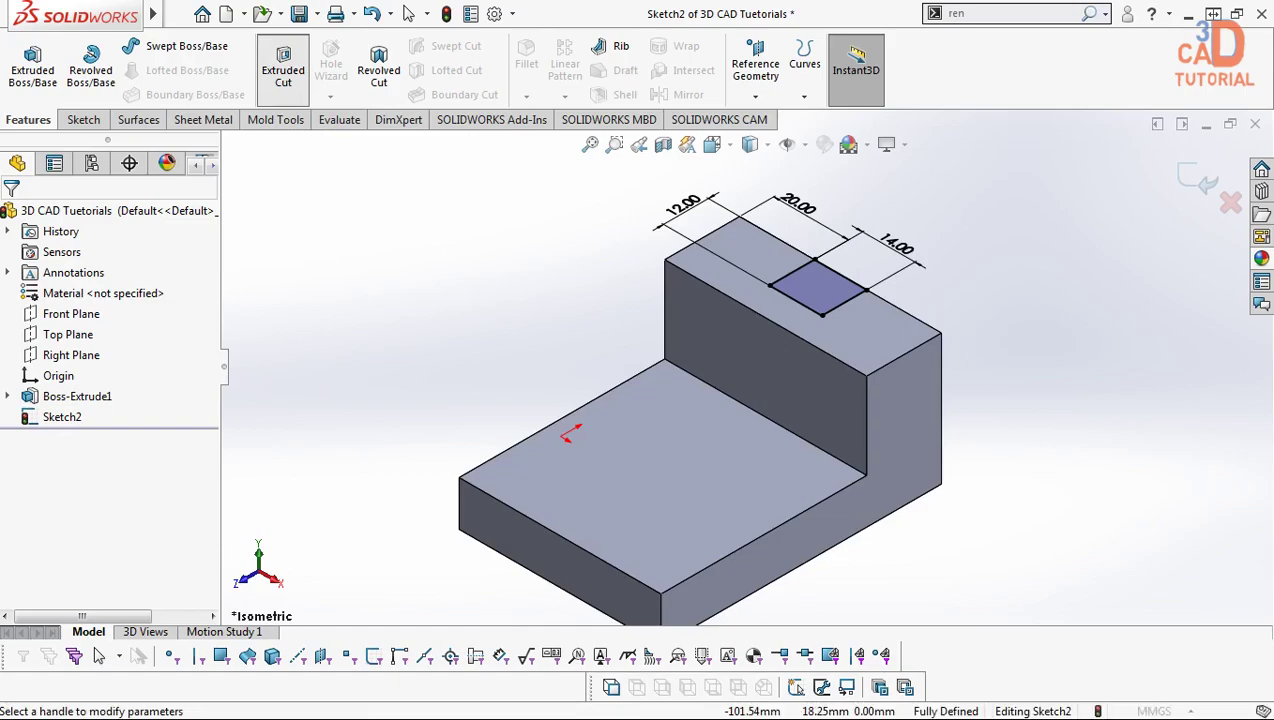
left_click(120, 329)
left_click(63, 358)
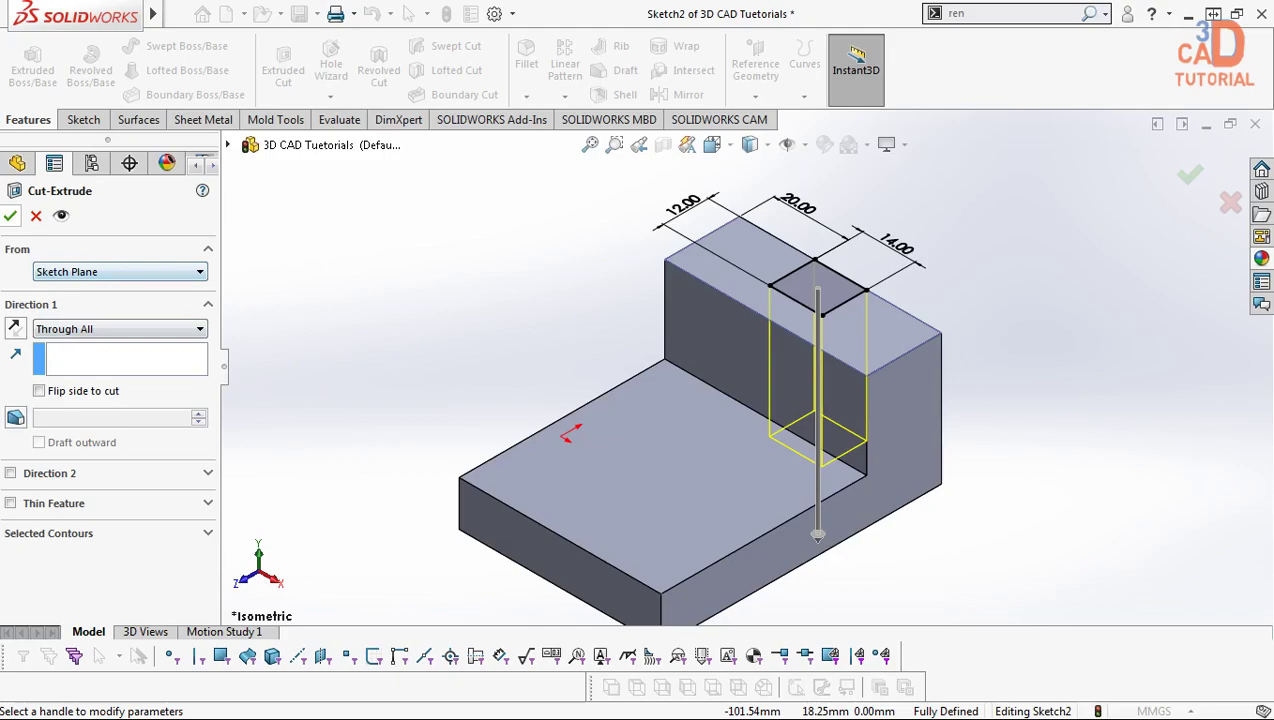
left_click(10, 215)
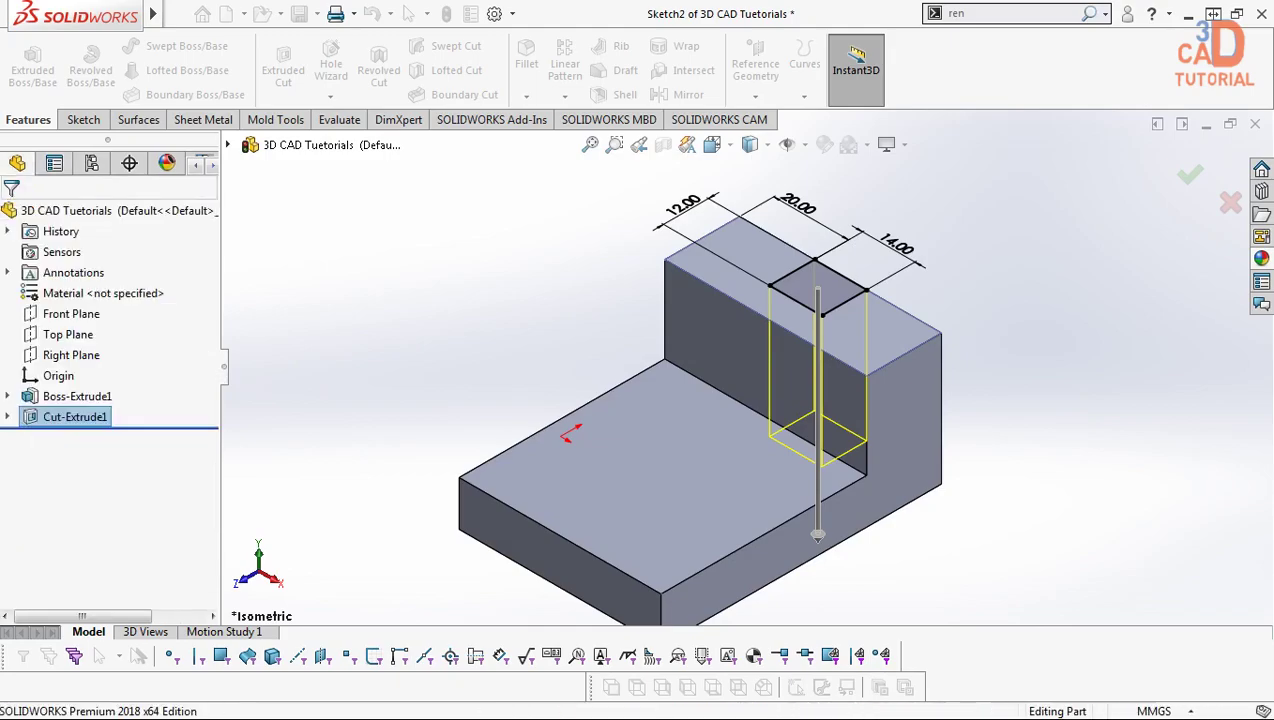
middle_click_drag(700, 400, 875, 390)
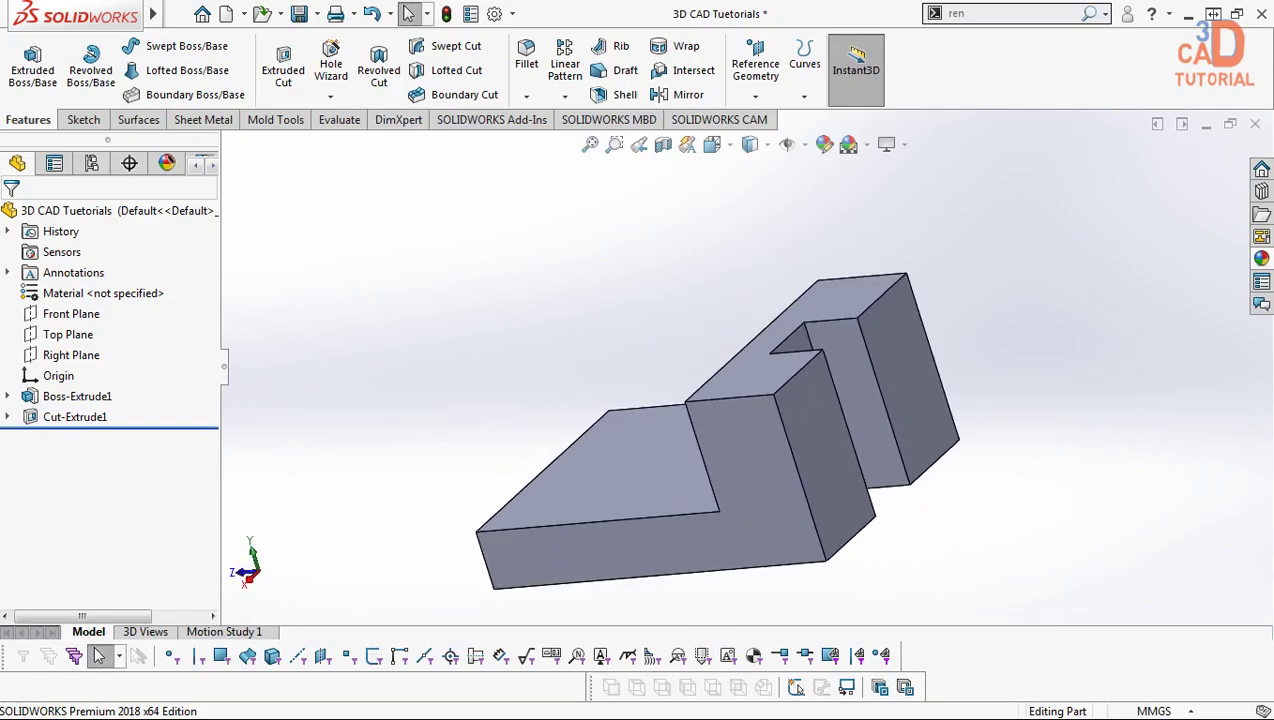
Step: Return to the isometric view and clear the side-face selection
key("ctrl+7")
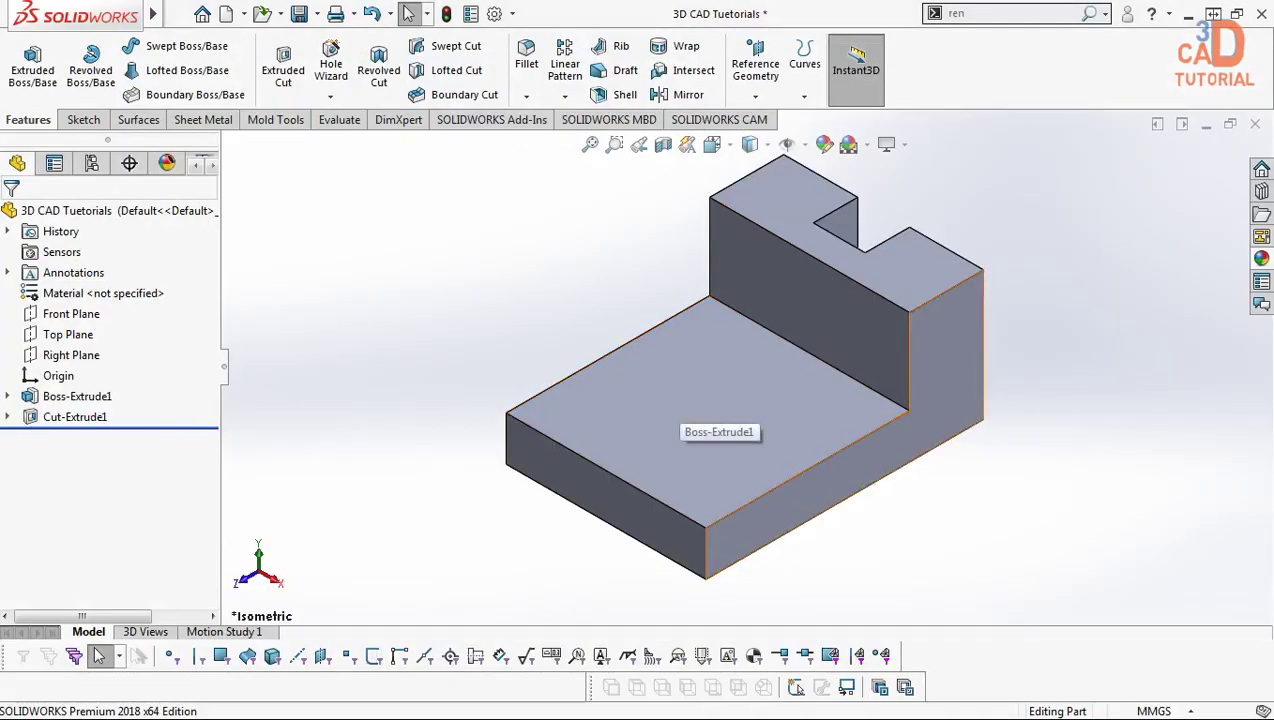
left_click(930, 390)
key("Escape")
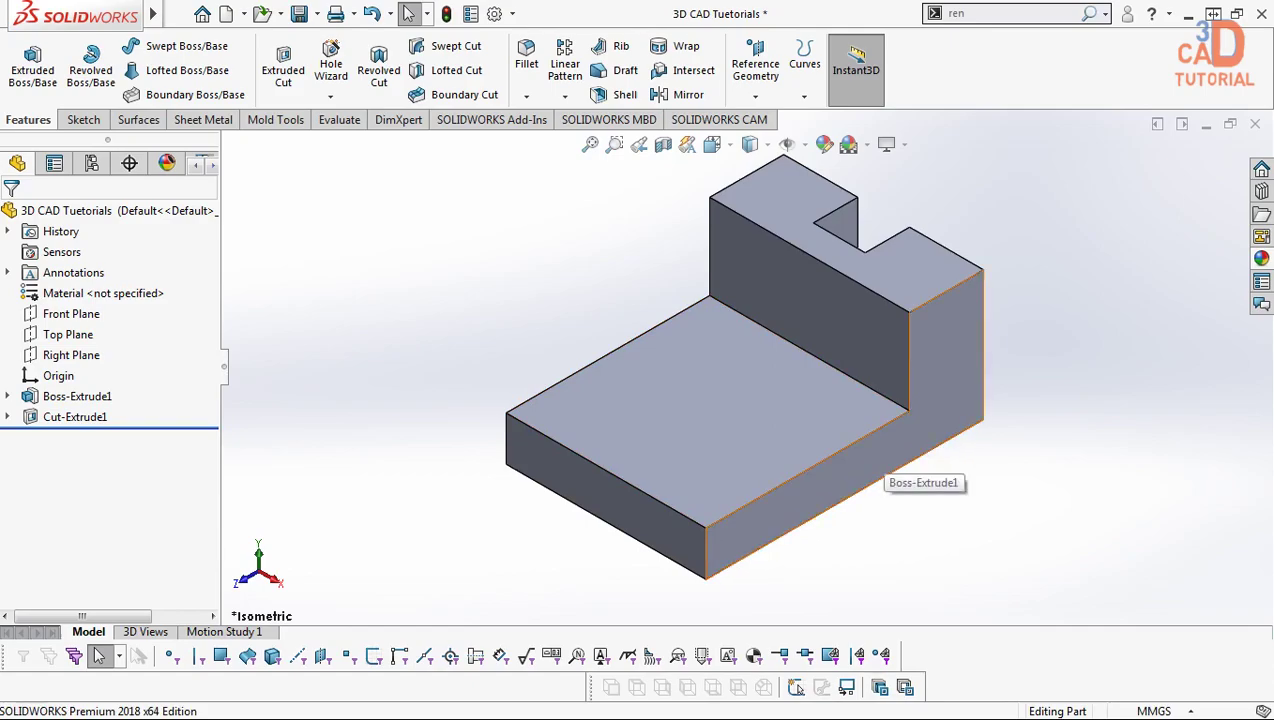
Step: On the L-shaped side face, viewed Normal To, draw one line from the lower step to the upright
right_click(880, 472)
left_click(929, 268)
key("space")
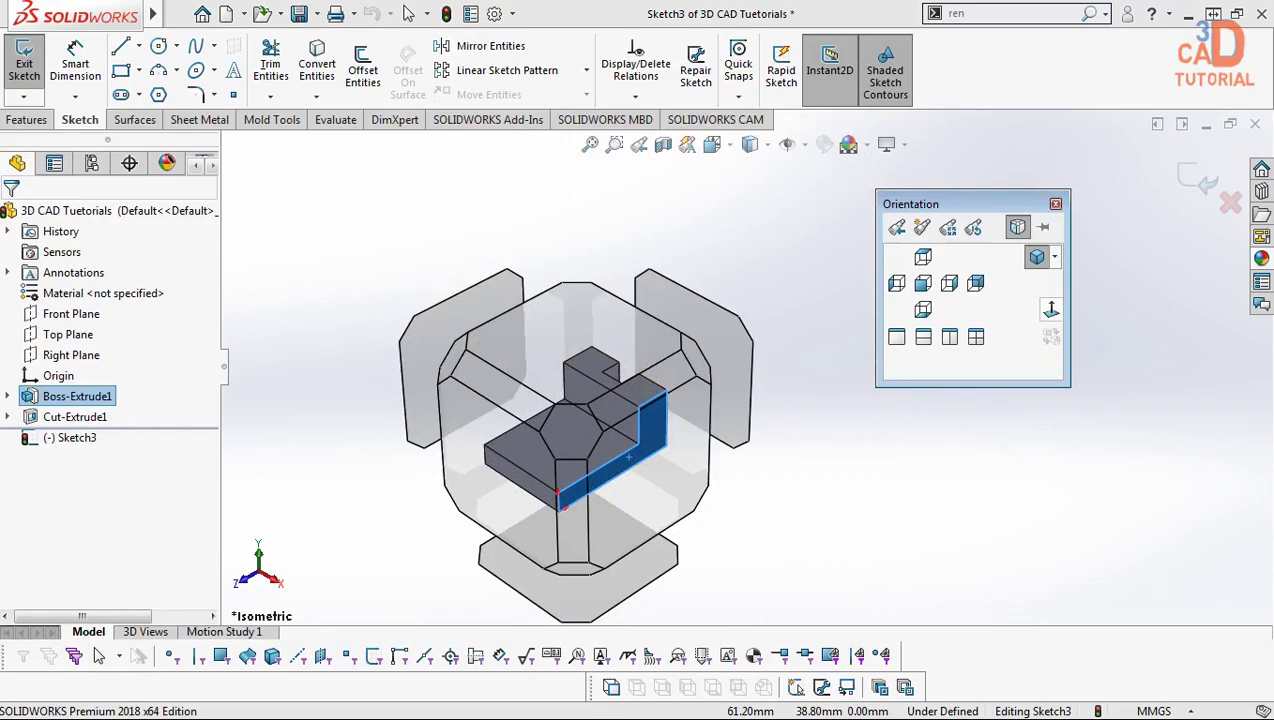
key("ctrl+8")
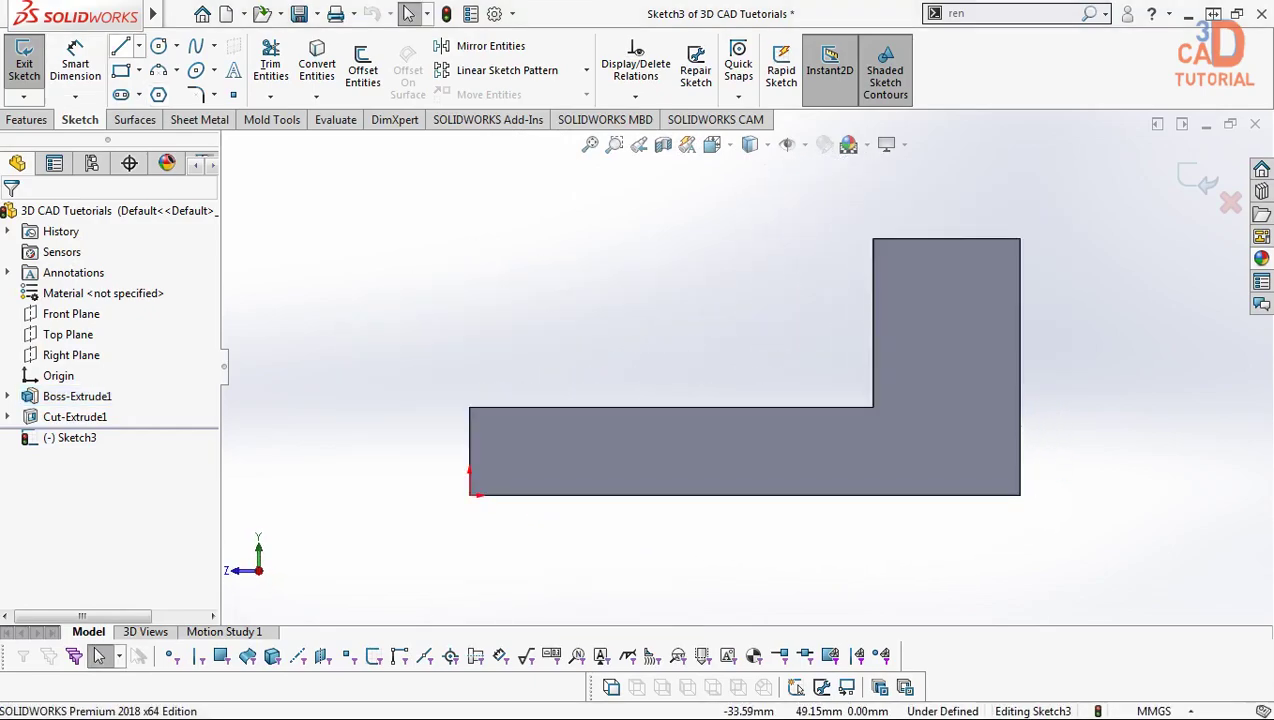
key("l")
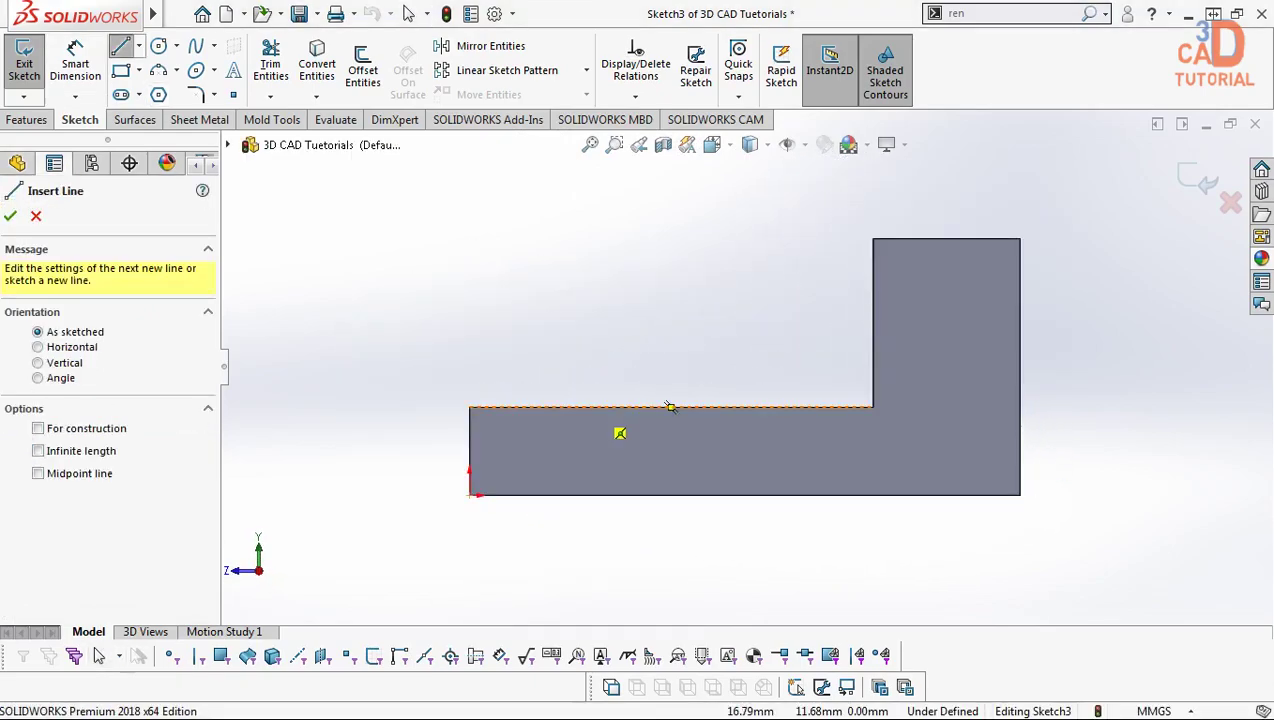
left_click(670, 407)
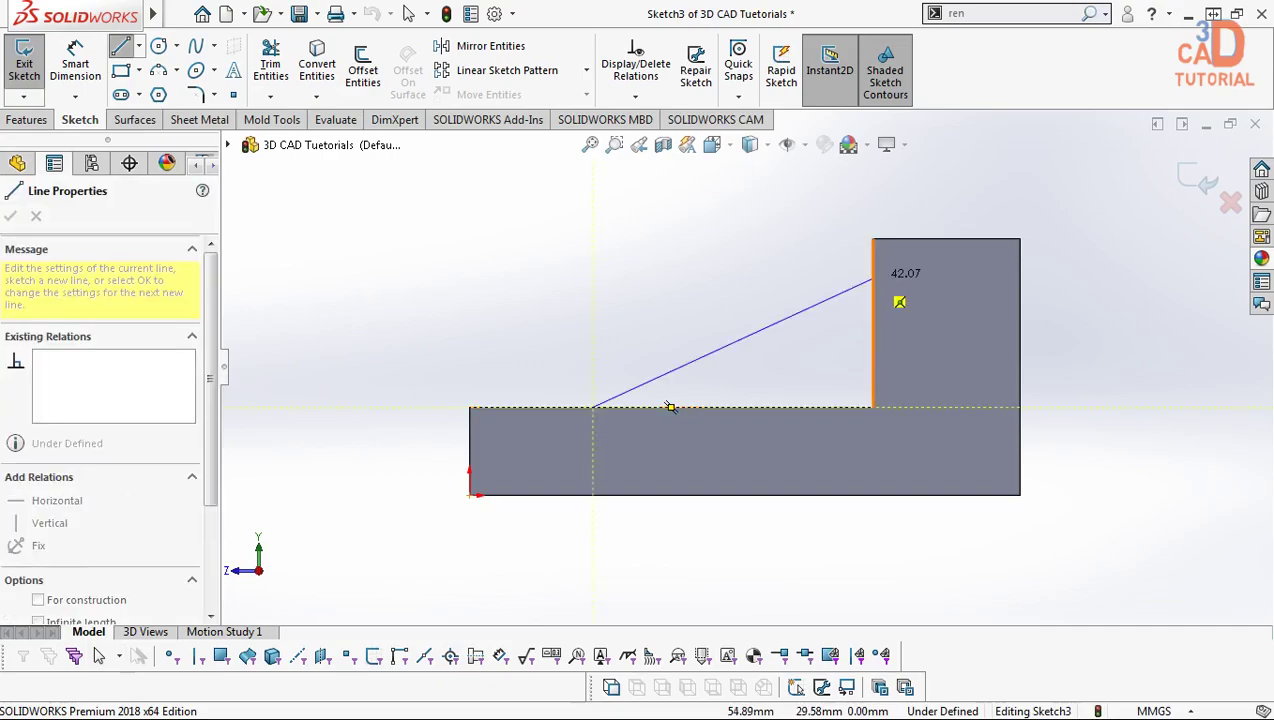
left_click(872, 278)
key("Escape")
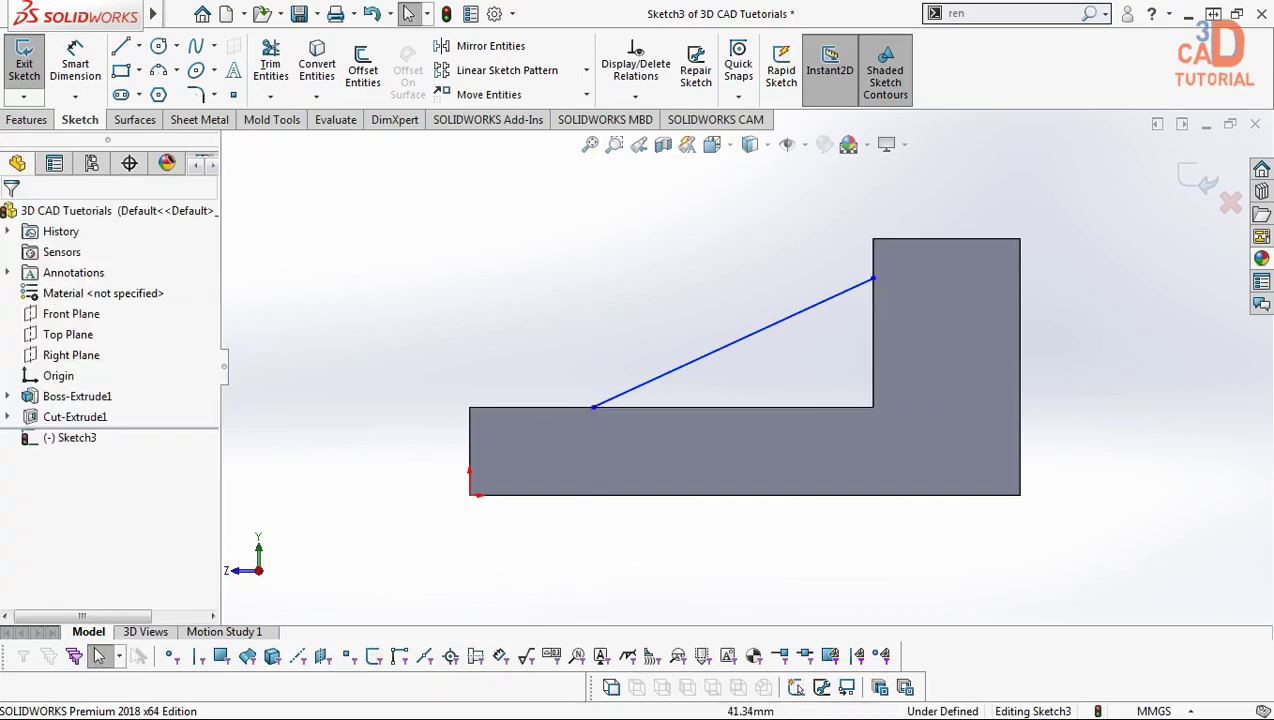
Step: Slide the line's lower end along the step and dimension it 15 mm from the left edge
left_click(593, 407)
left_click_drag(593, 407, 683, 407)
key("Escape")
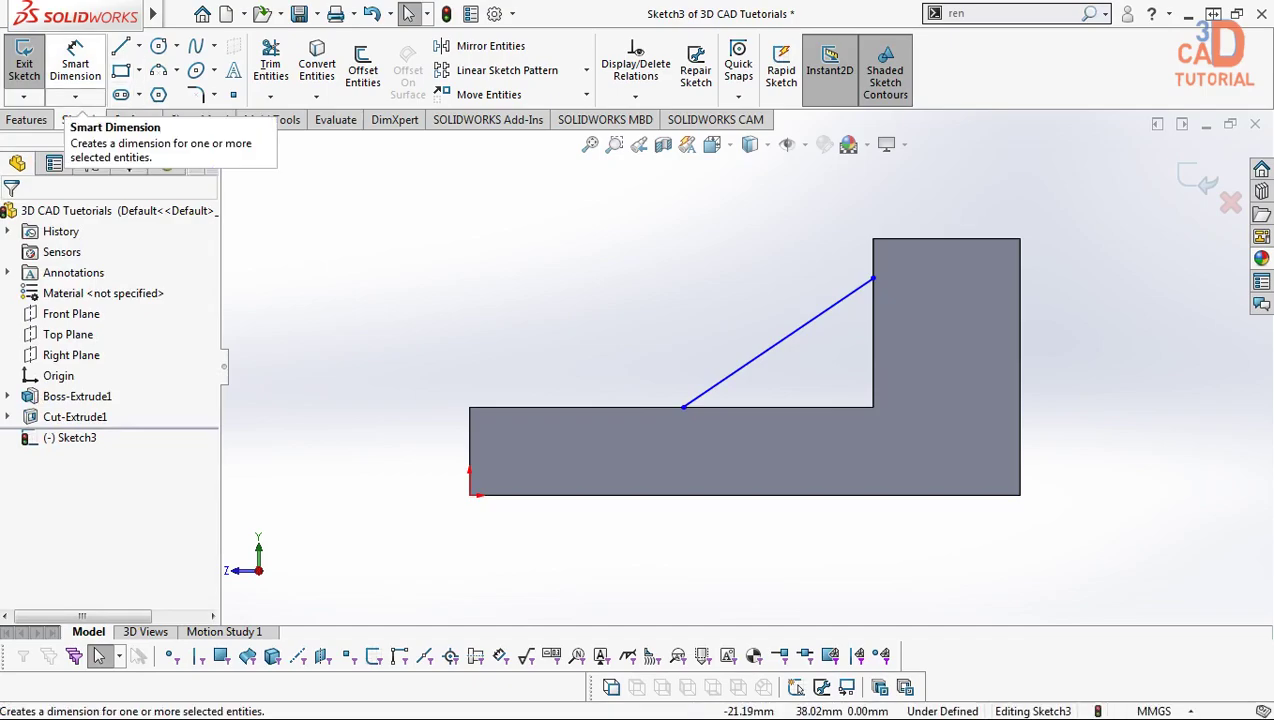
left_click(76, 68)
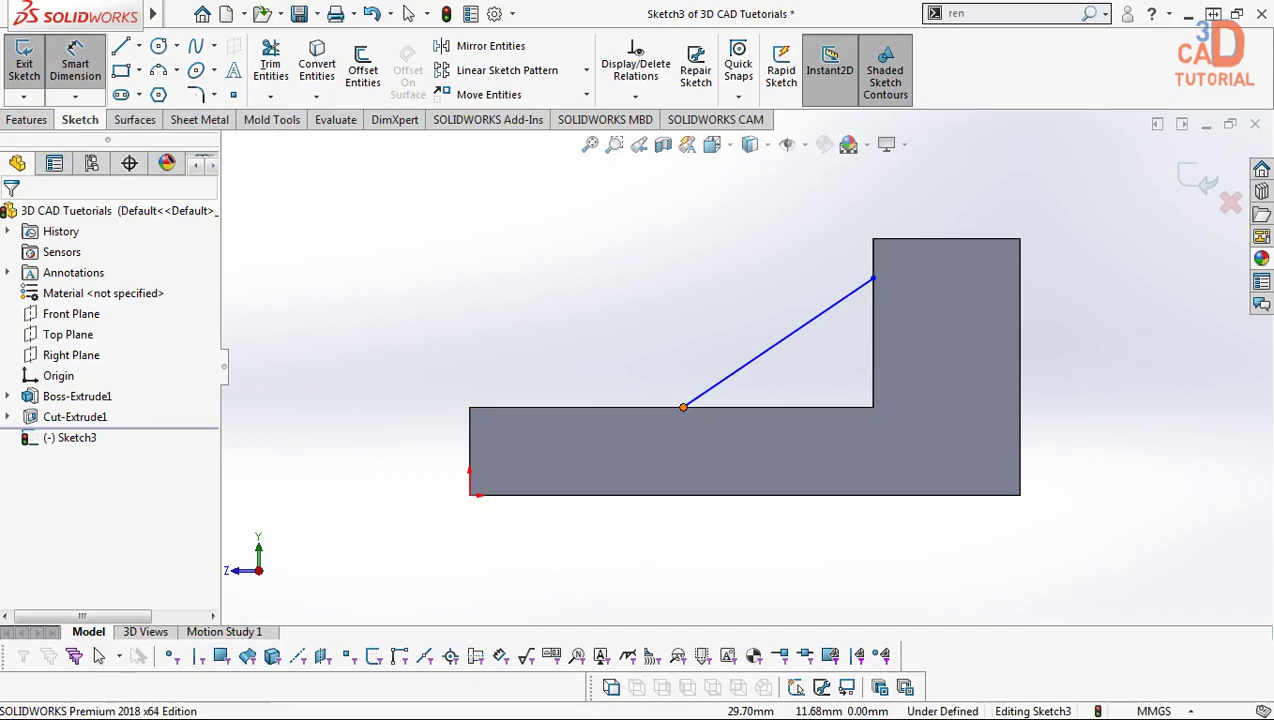
left_click(683, 407)
left_click(470, 440)
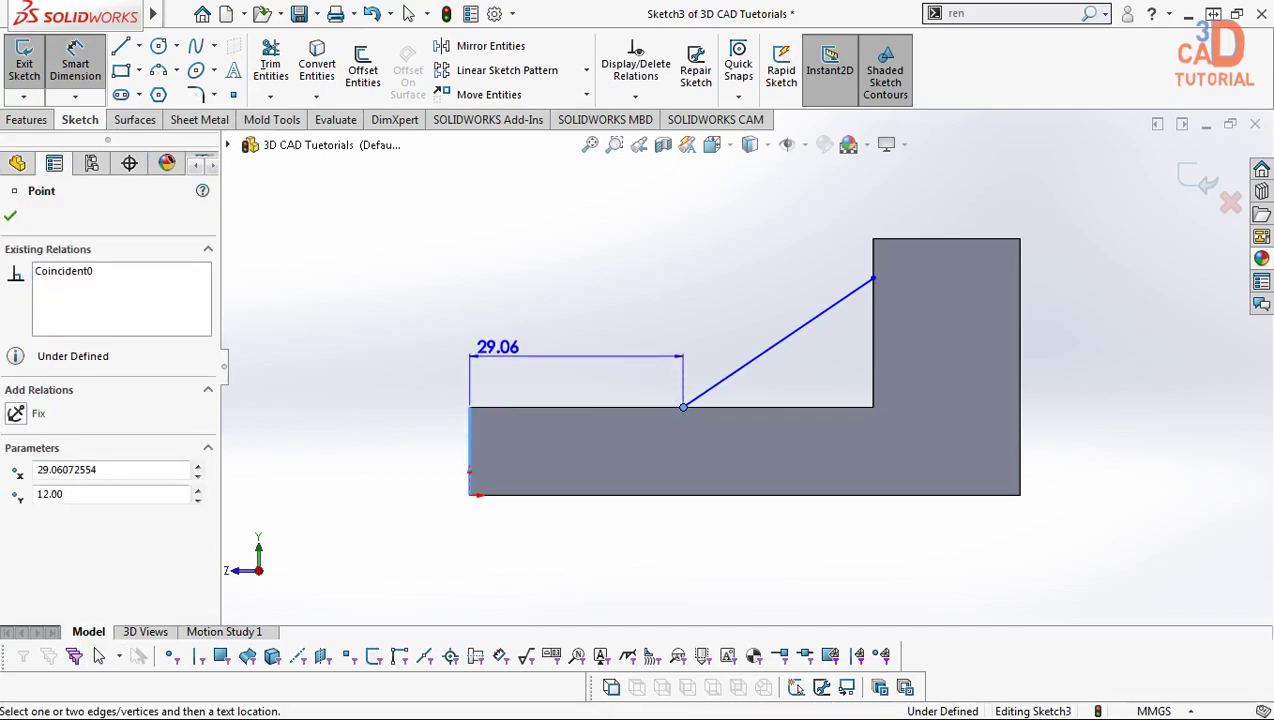
left_click(498, 345)
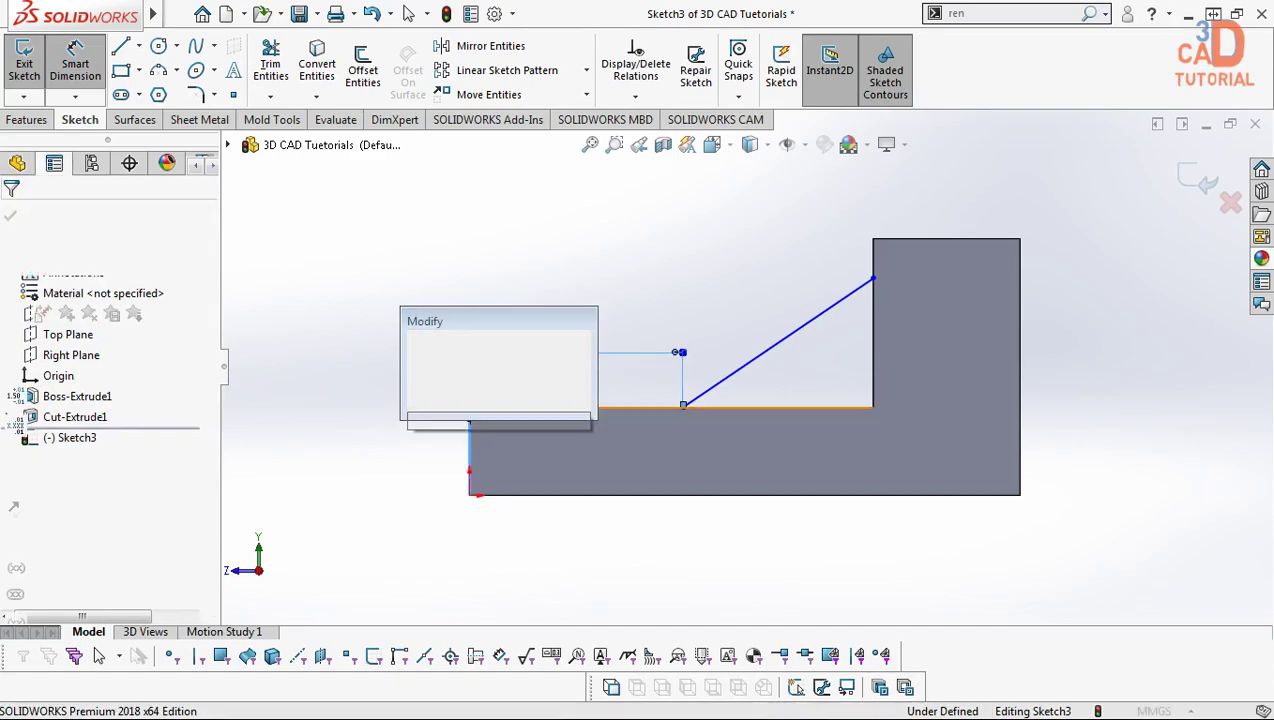
type("15")
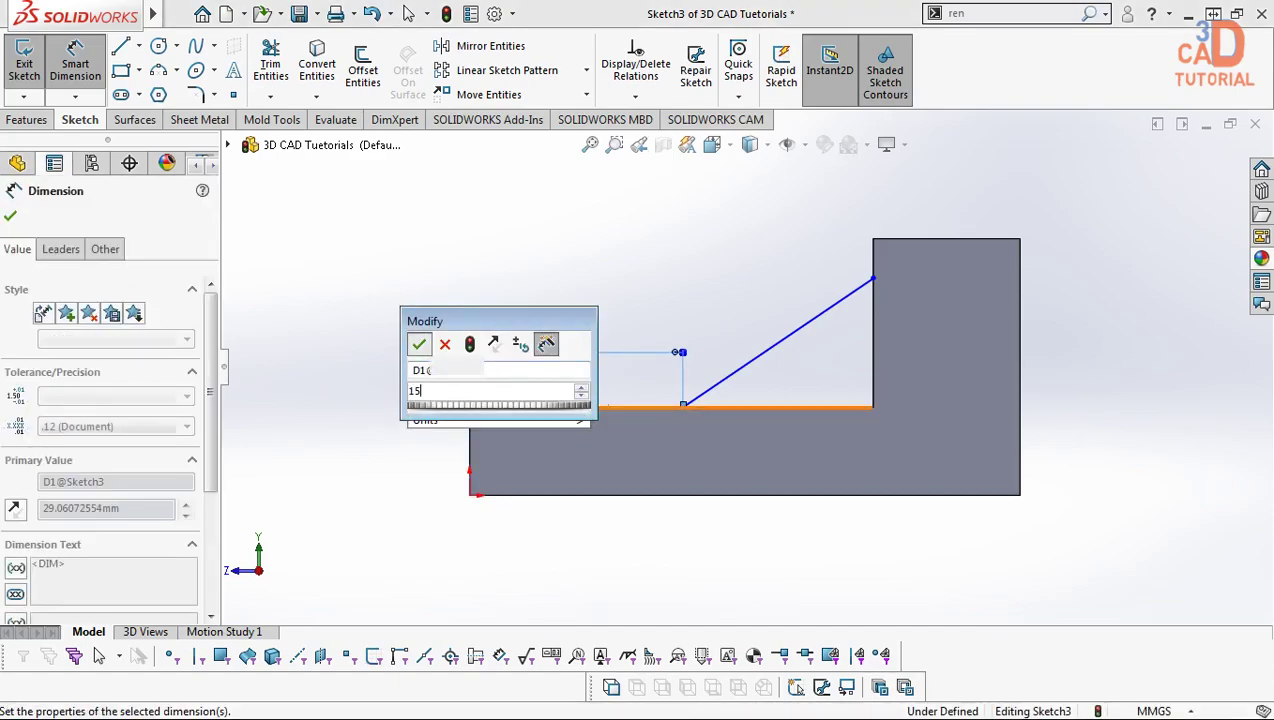
key("Return")
key("Escape")
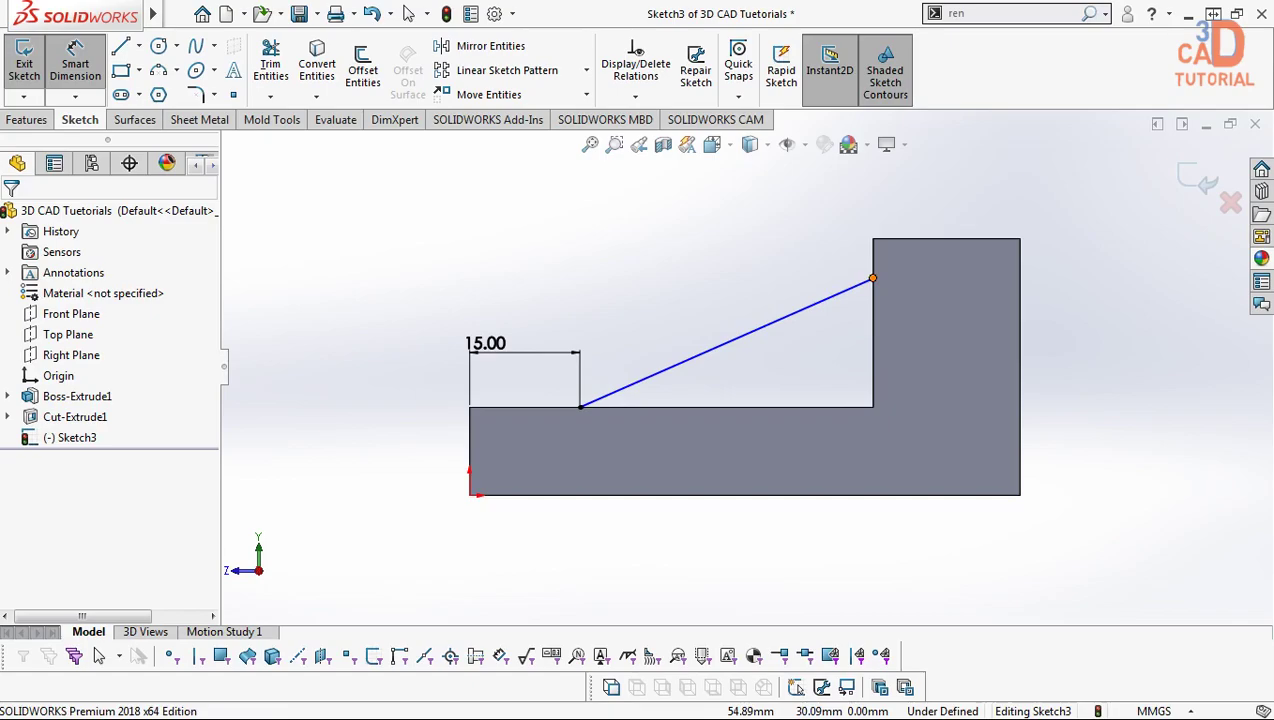
Step: Dimension the line's upper end 5 mm below the upright's top edge
left_click(873, 278)
left_click(905, 239)
left_click(795, 245)
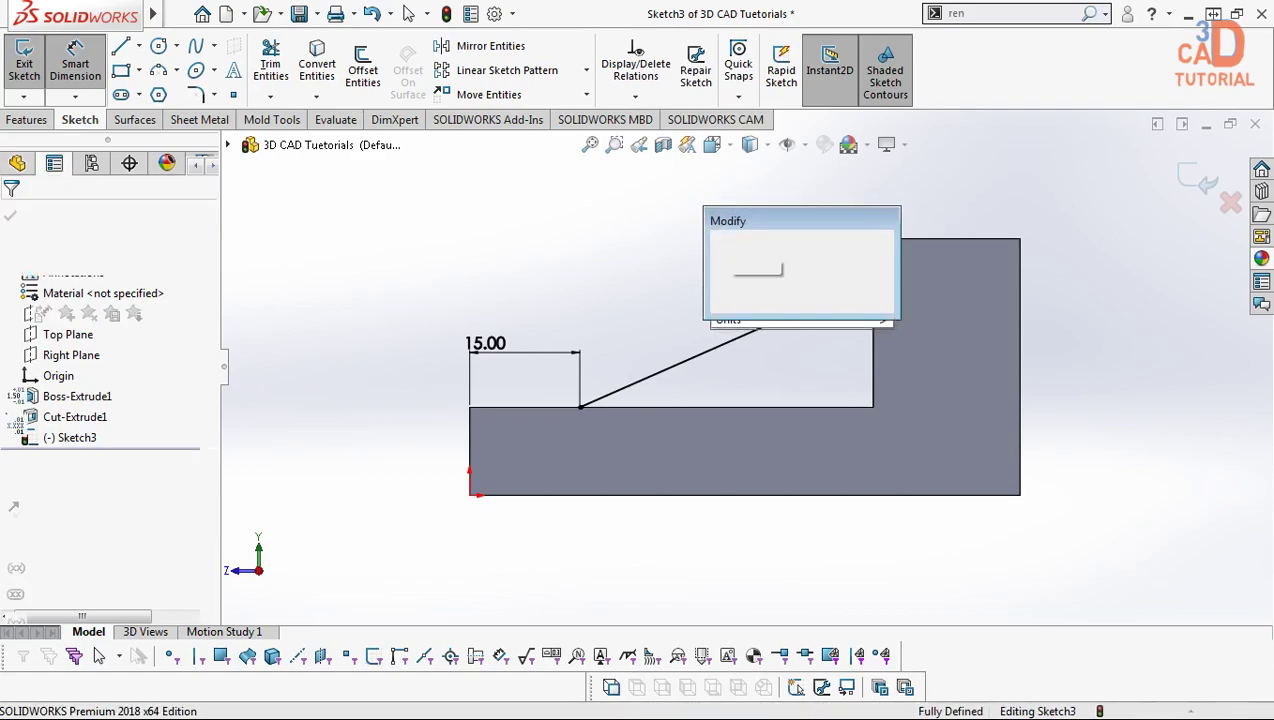
type("5")
key("Return")
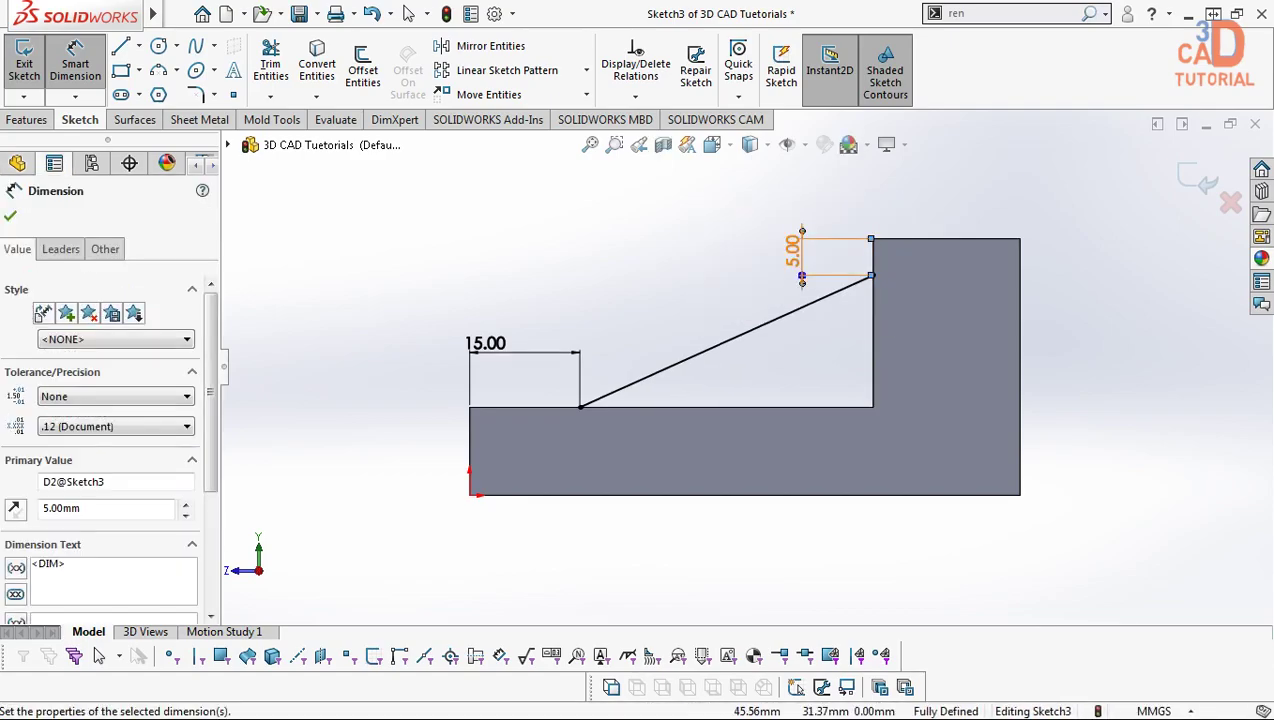
key("Escape")
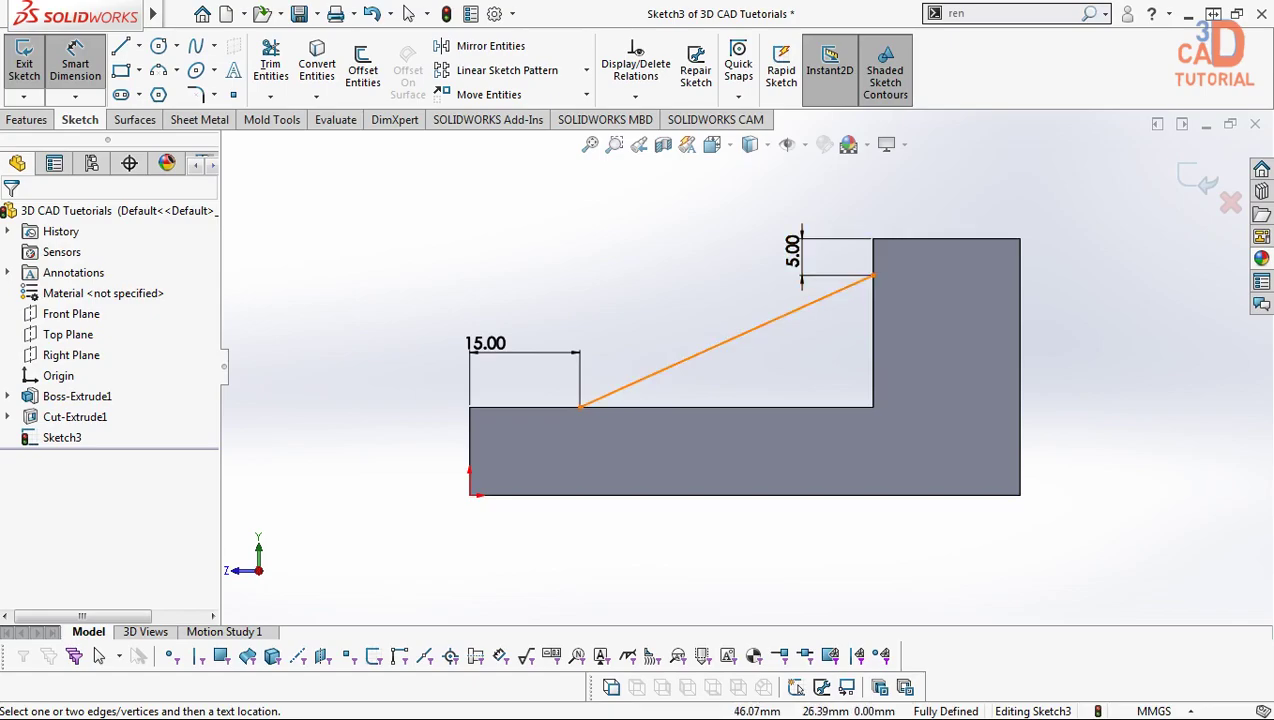
key("Escape")
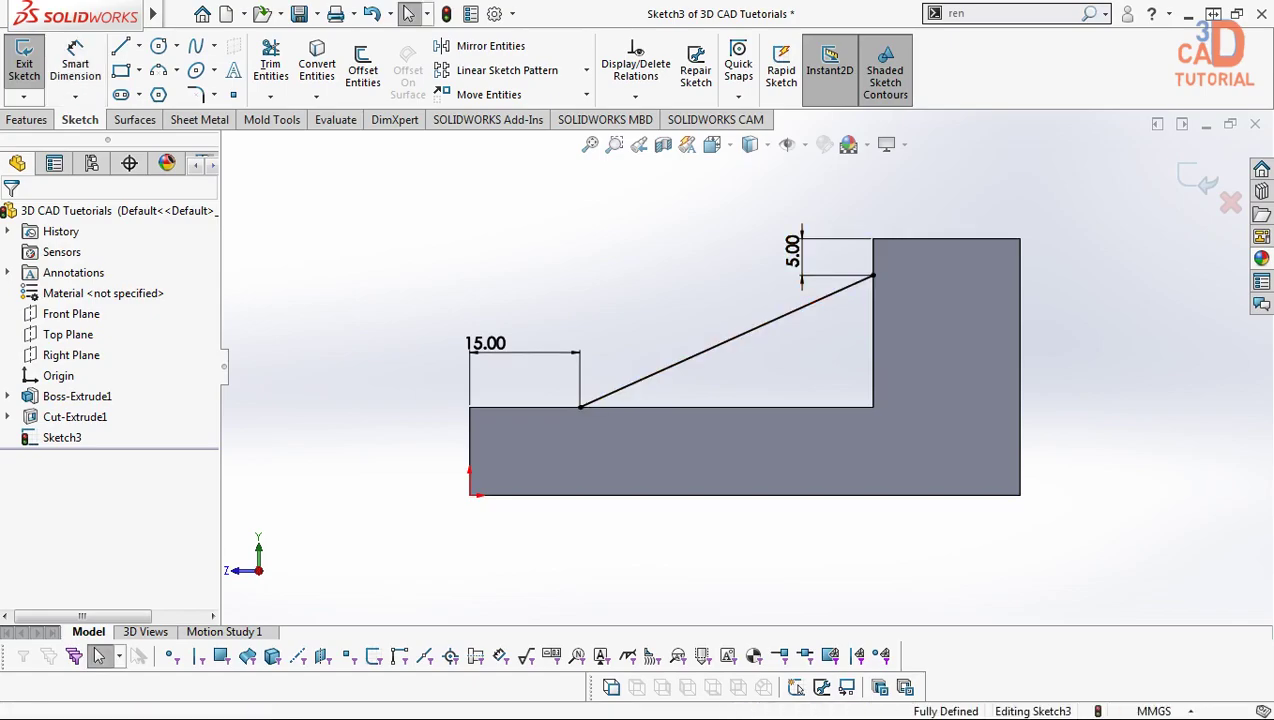
Step: Cancel a line-length dimension, go isometric, and move the 5.00 dimension to the part's right edge
left_click(75, 55)
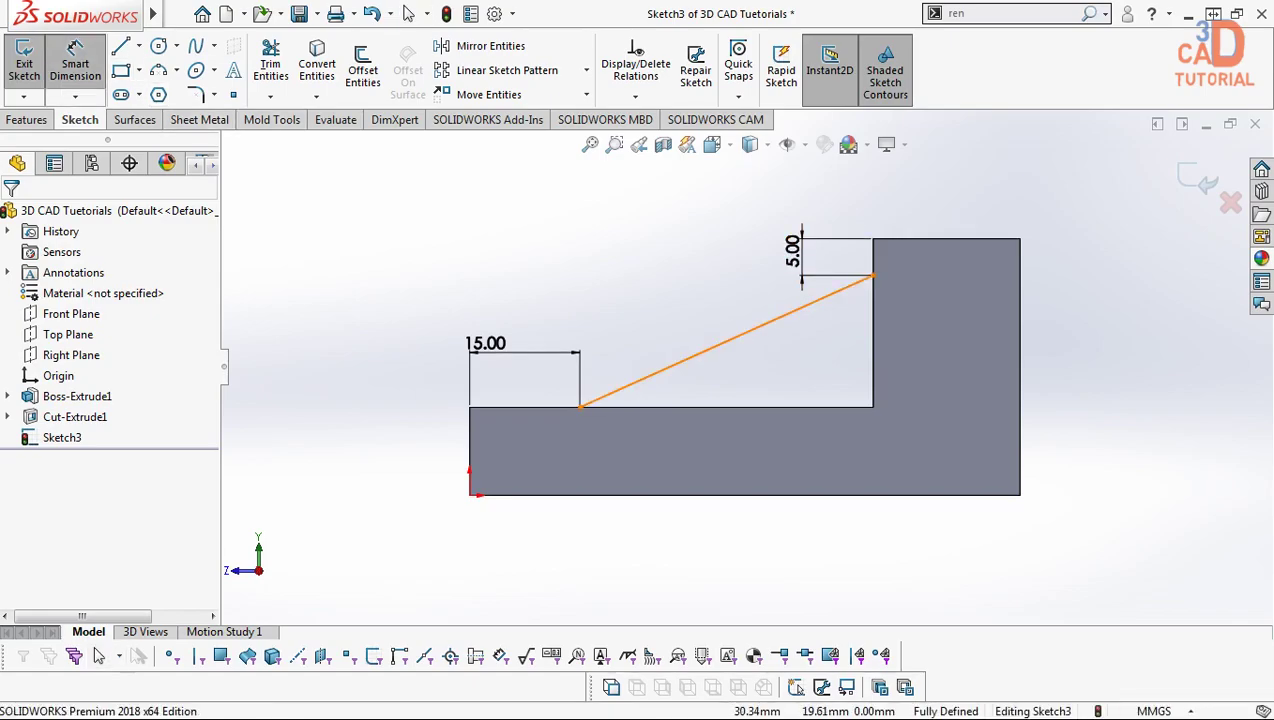
left_click(726, 340)
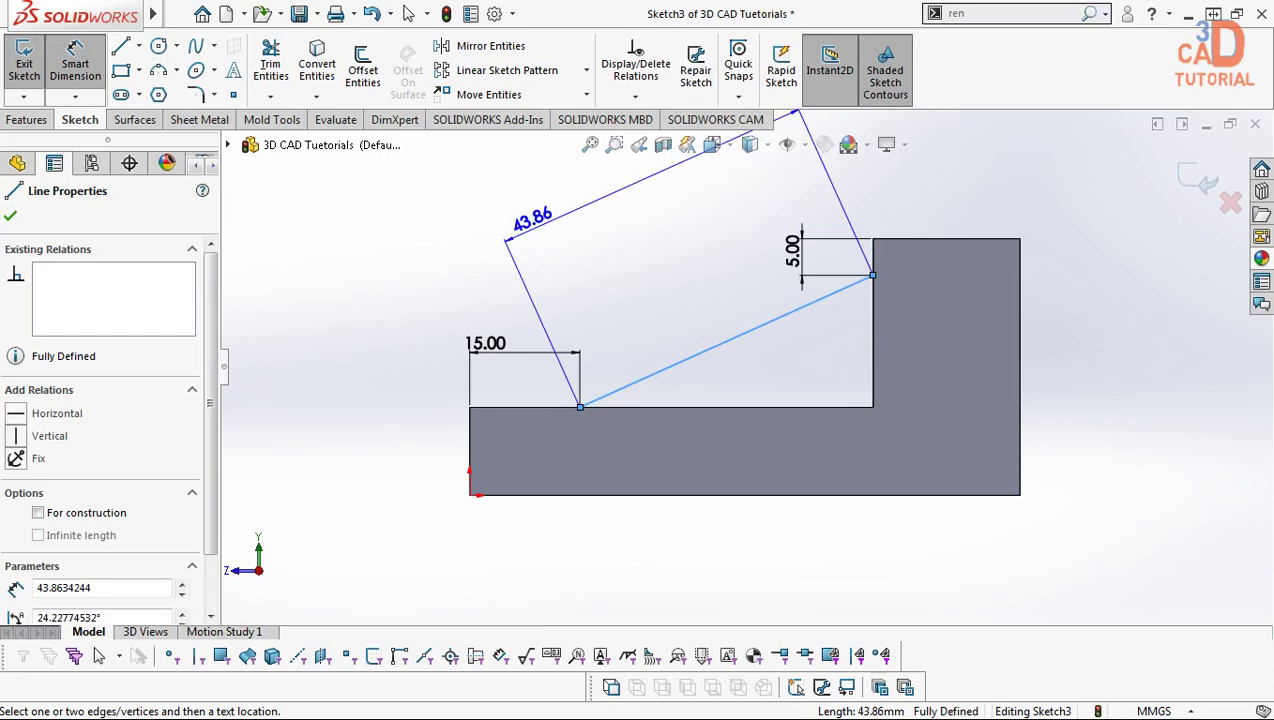
key("Escape")
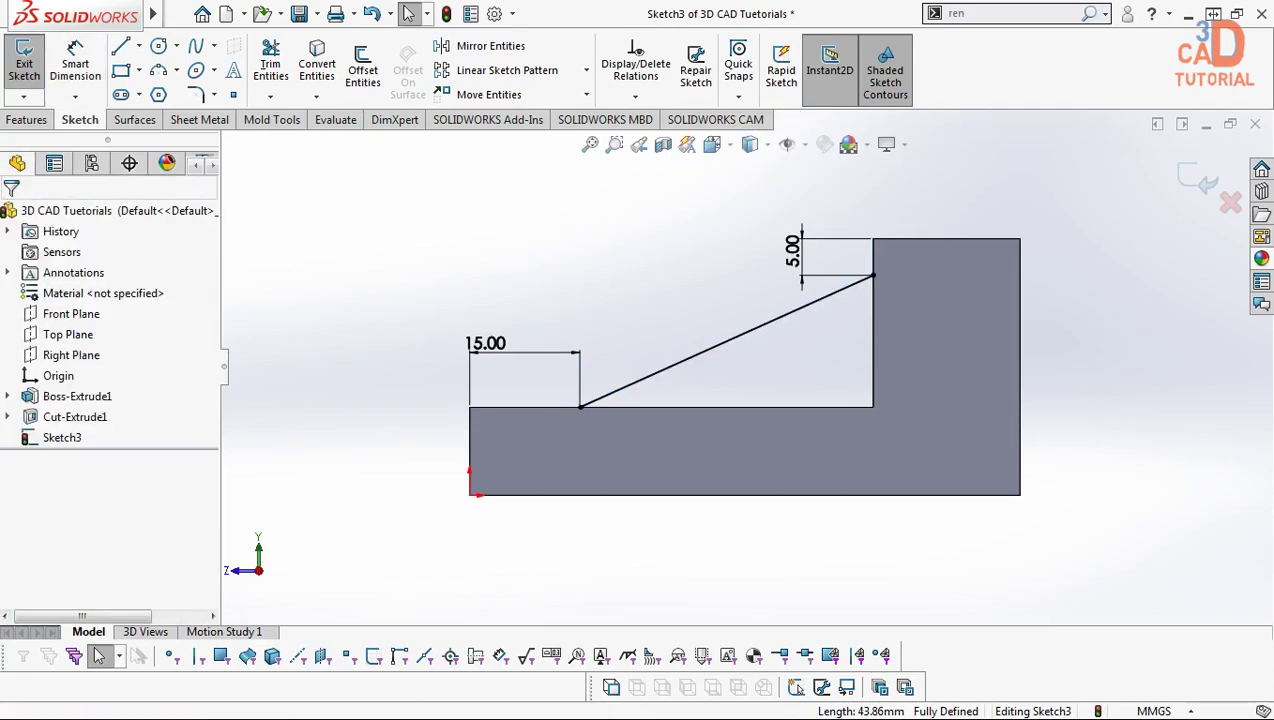
scroll(745, 370, "up", 3)
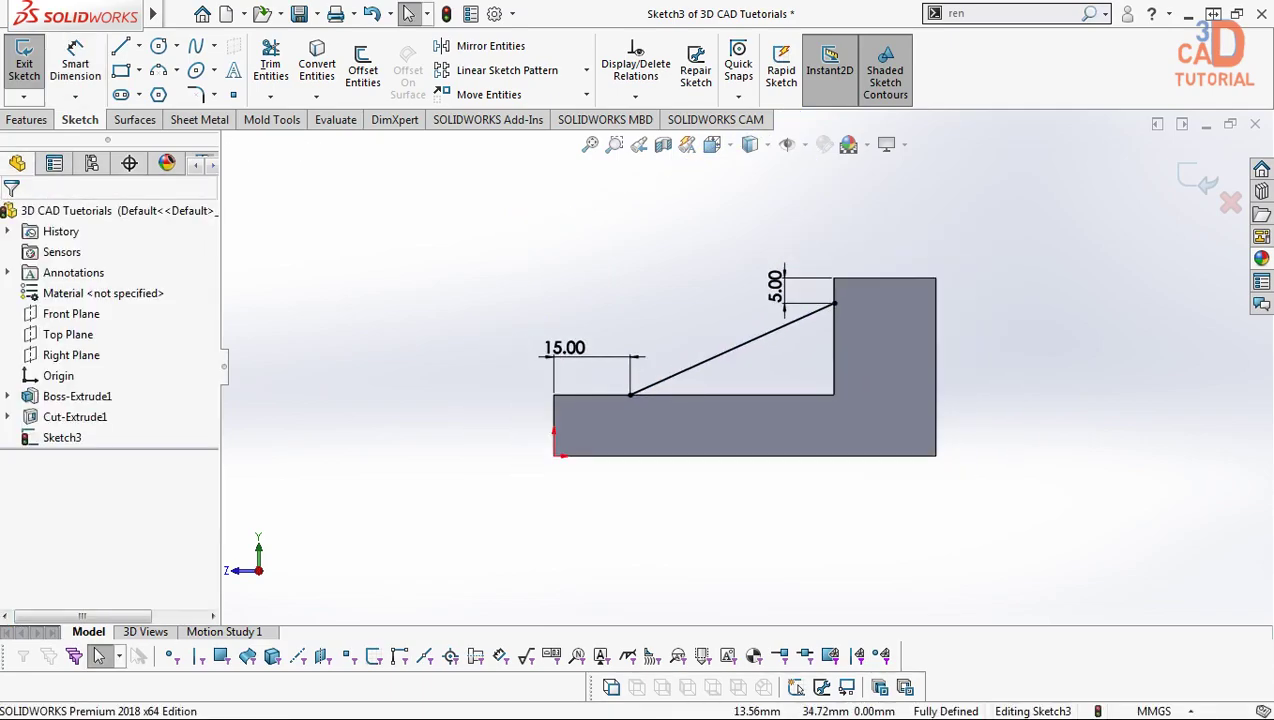
key("ctrl+7")
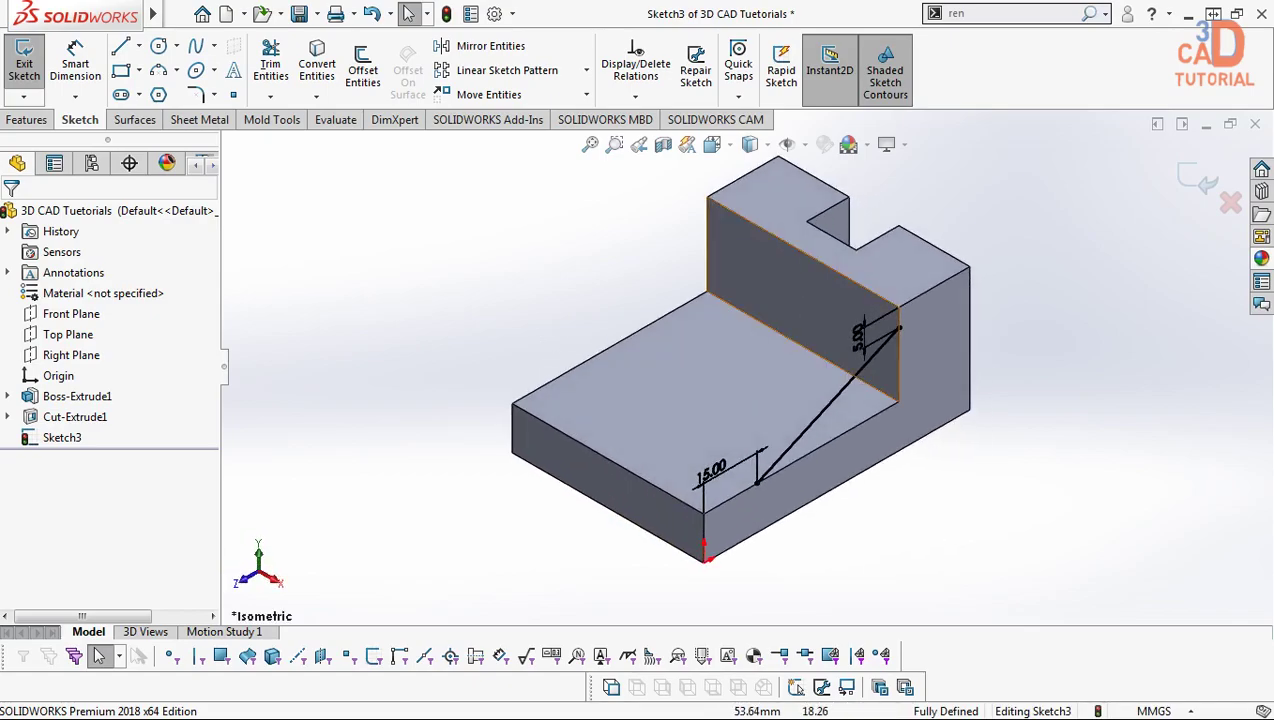
left_click_drag(858, 335, 958, 305)
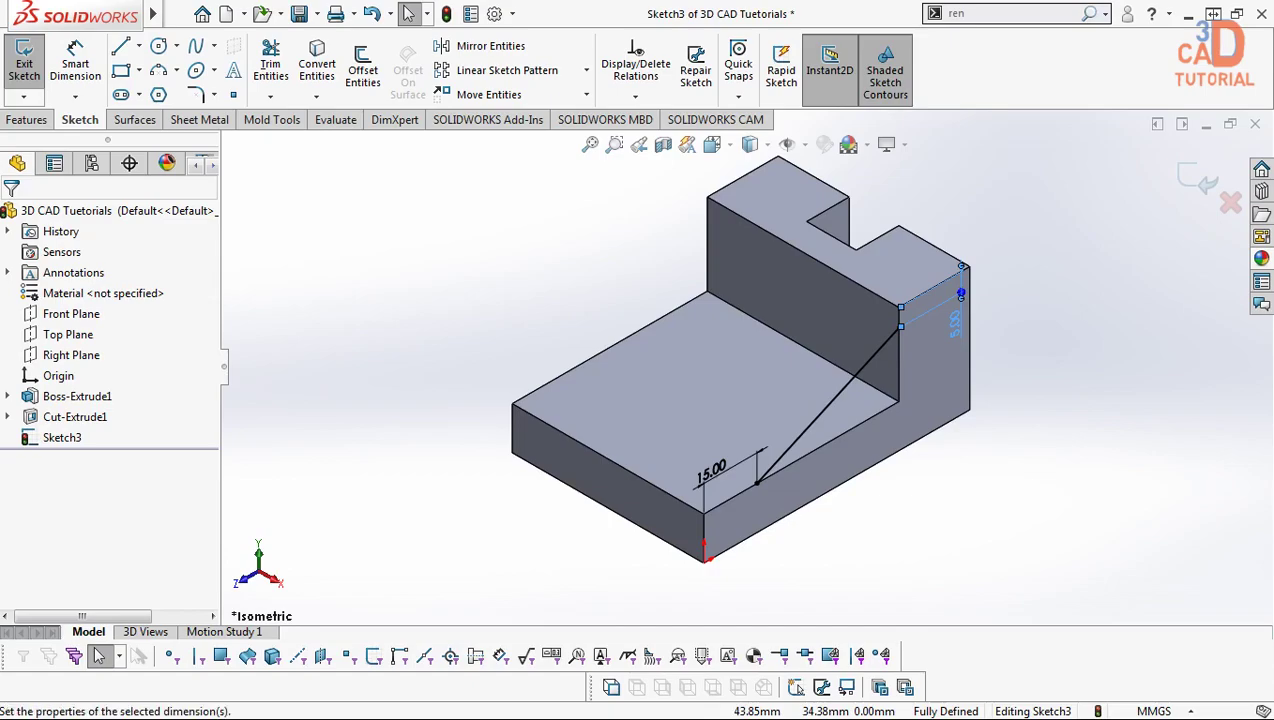
key("Escape")
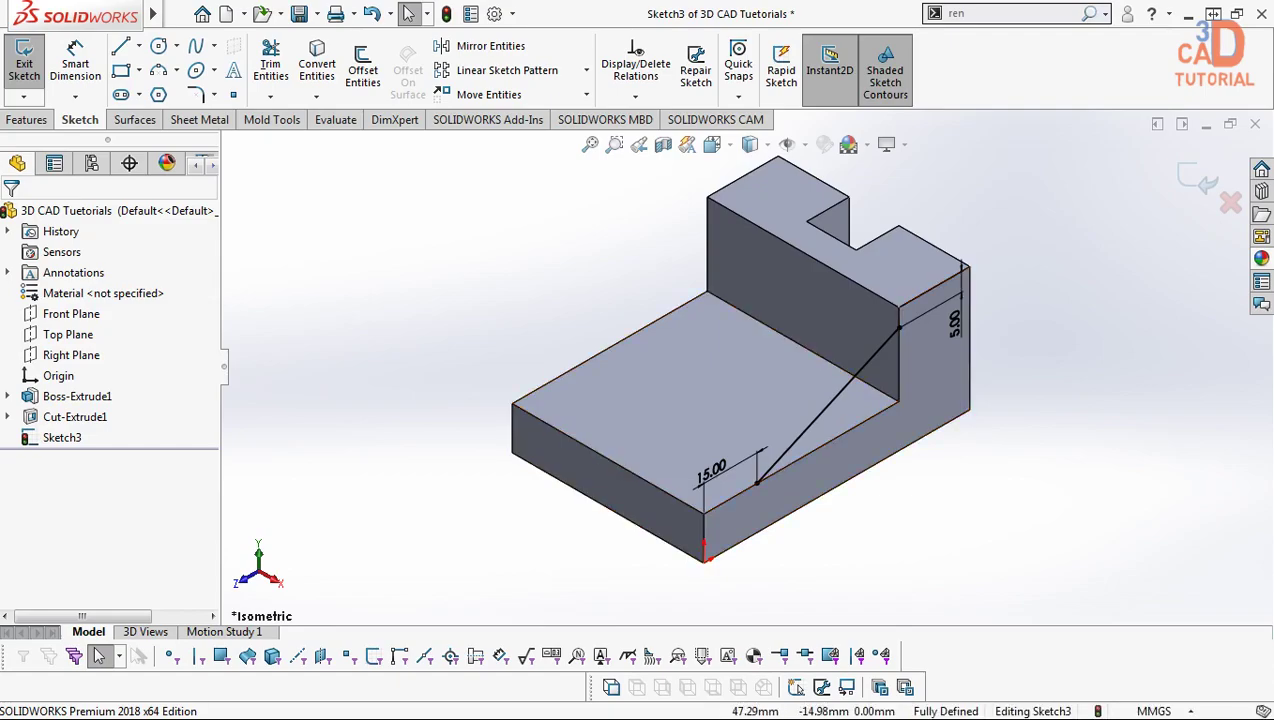
scroll(745, 362, "up", 3)
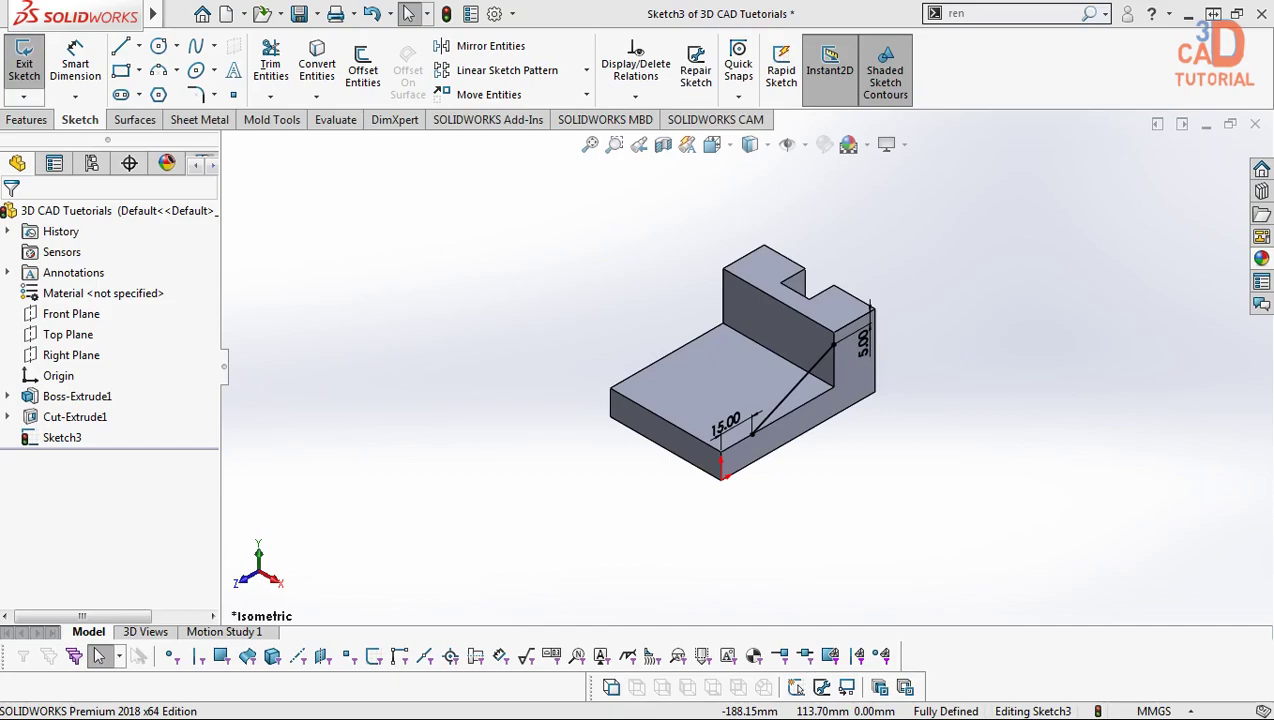
scroll(860, 320, "down", 2)
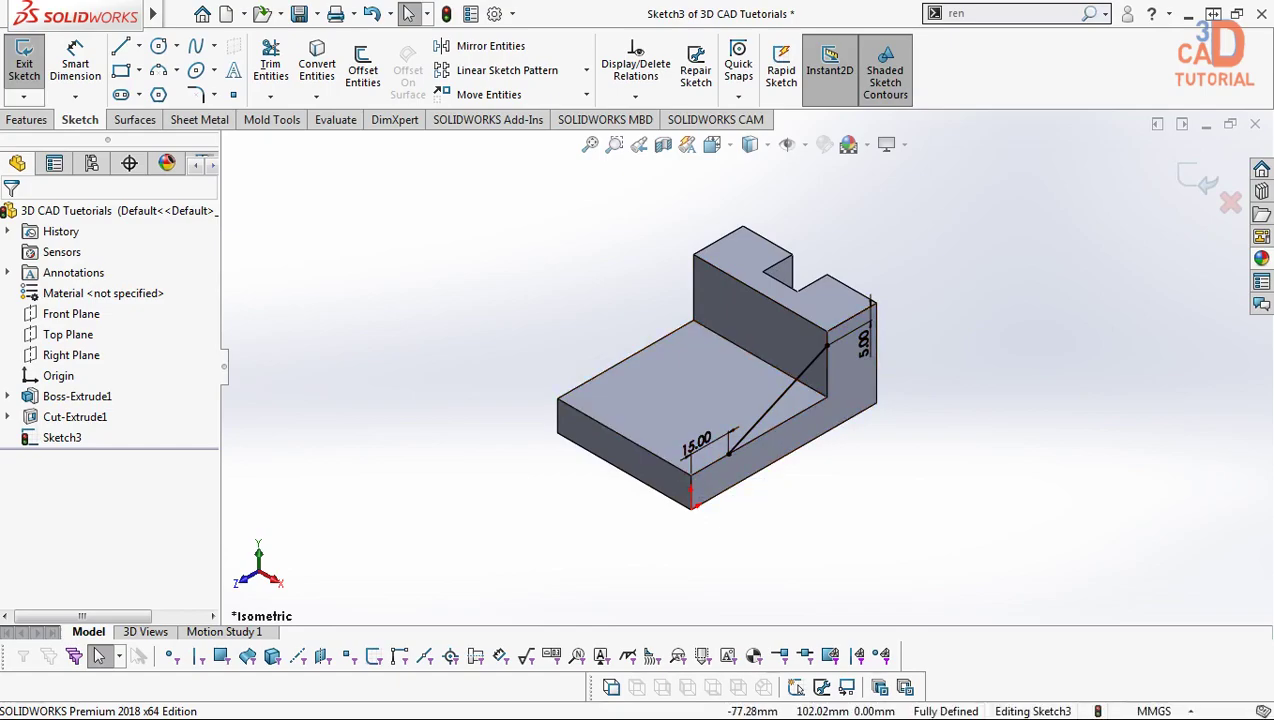
left_click(26, 119)
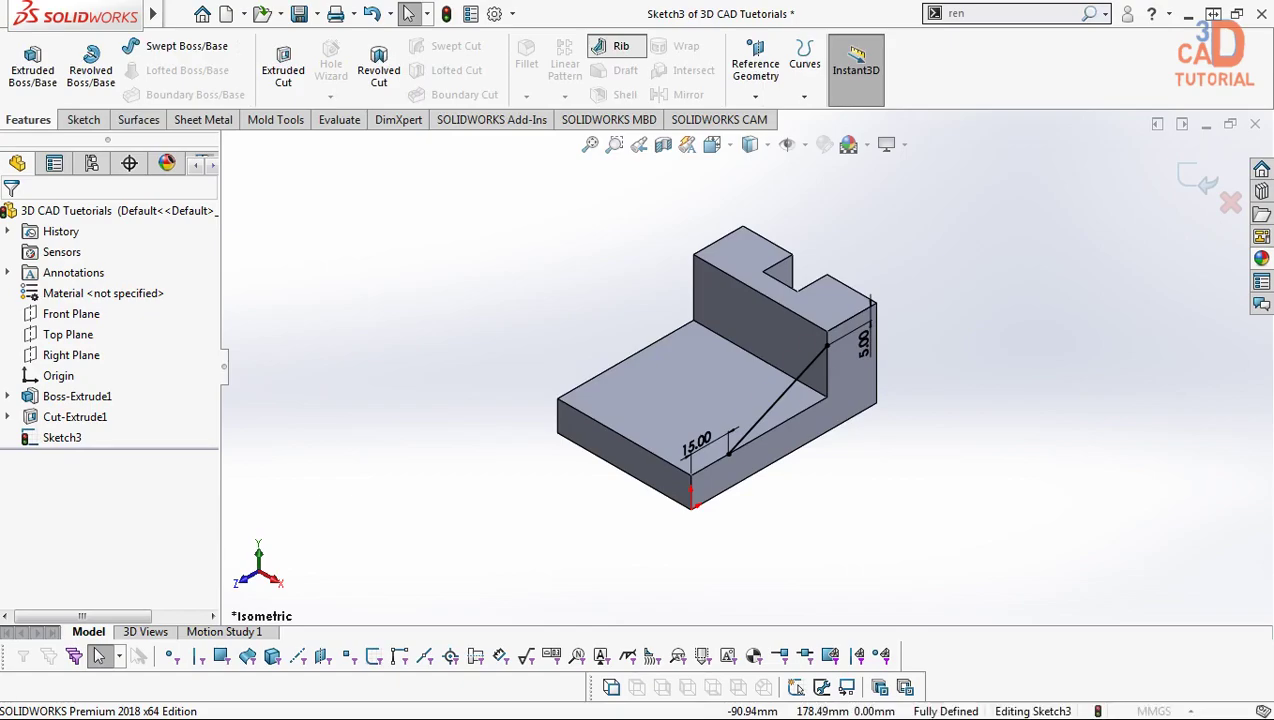
Step: Create Rib1 from the sloping sketch line, thickened to the first side only at 14 mm
left_click(620, 46)
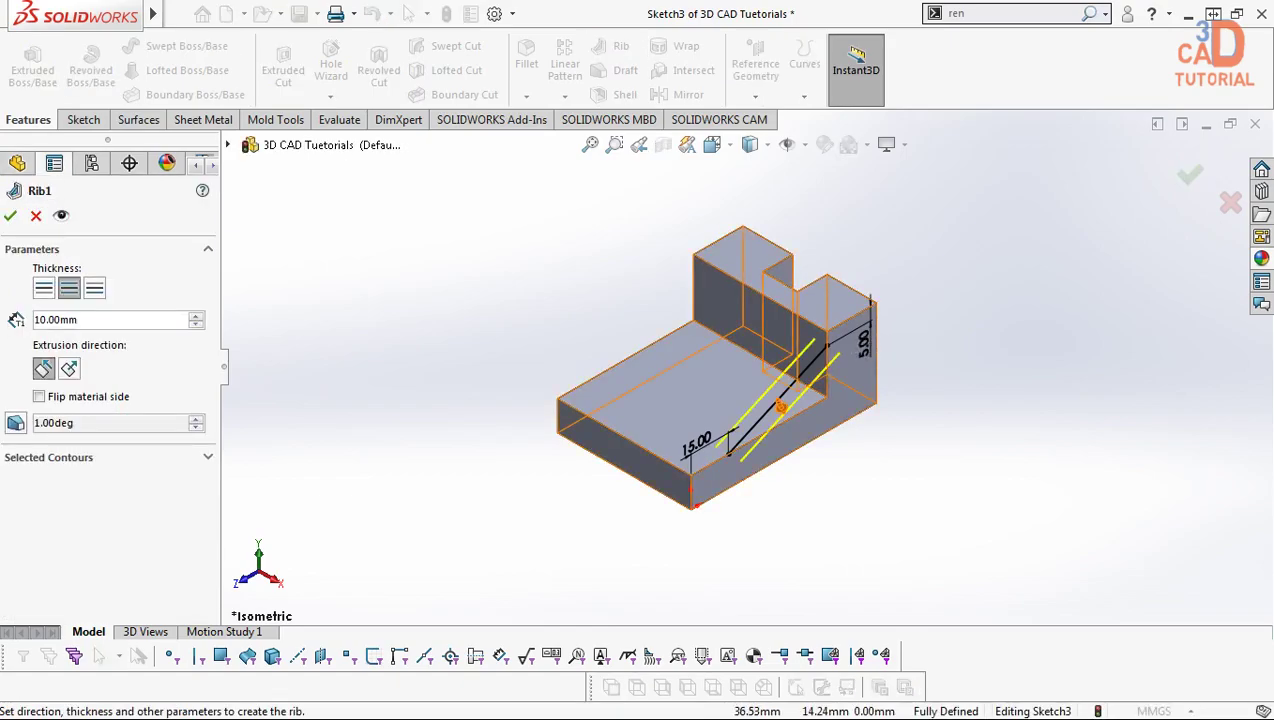
scroll(780, 410, "up", 5)
scroll(778, 430, "down", 2)
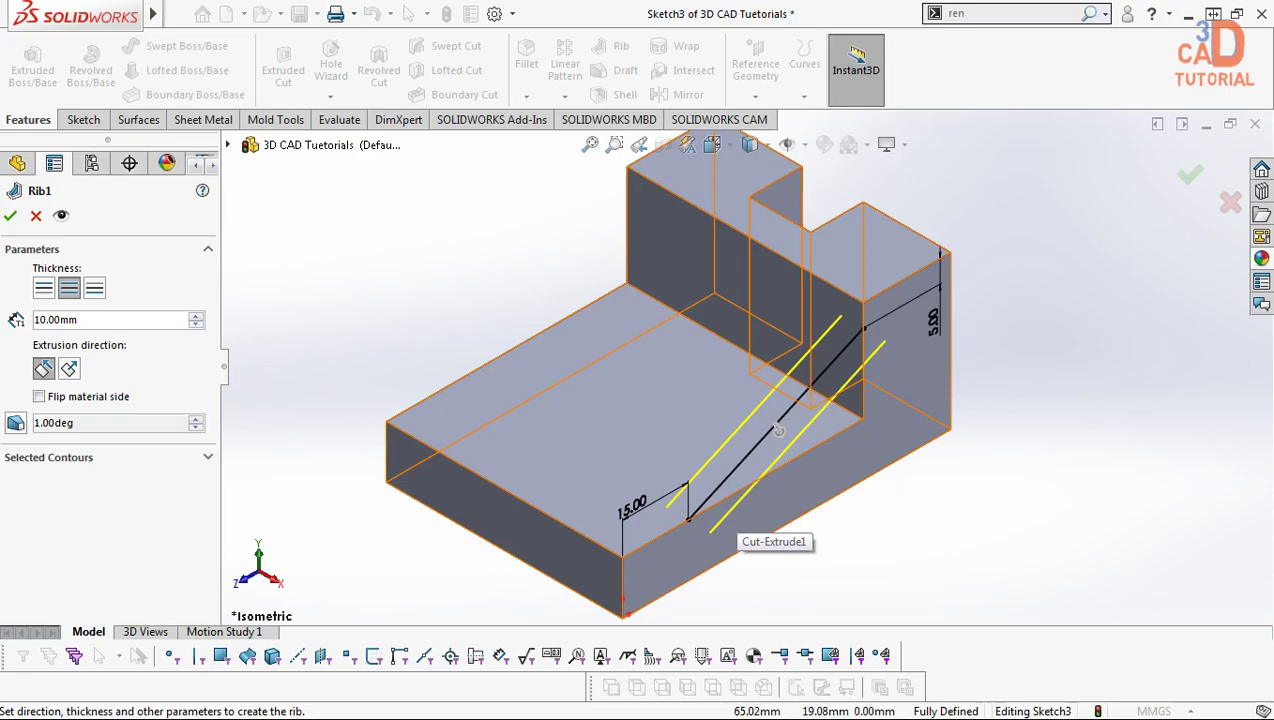
left_click(43, 288)
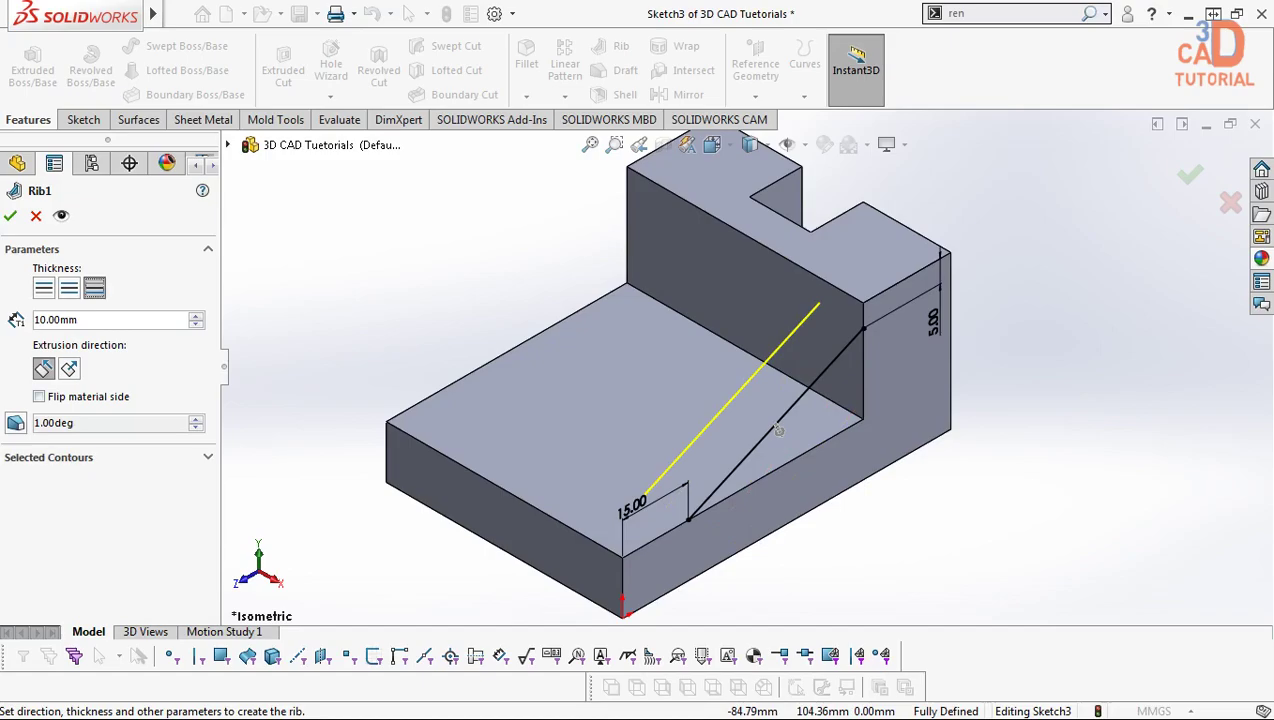
key("Return")
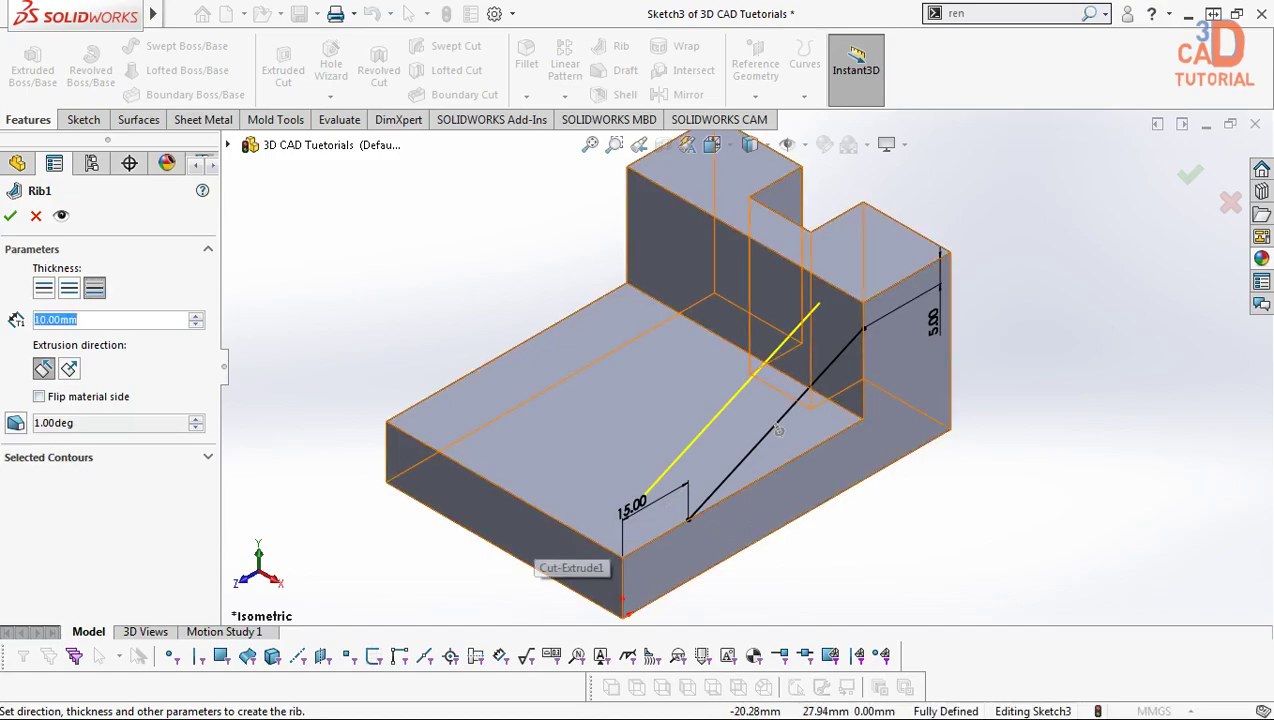
type("14")
key("Return")
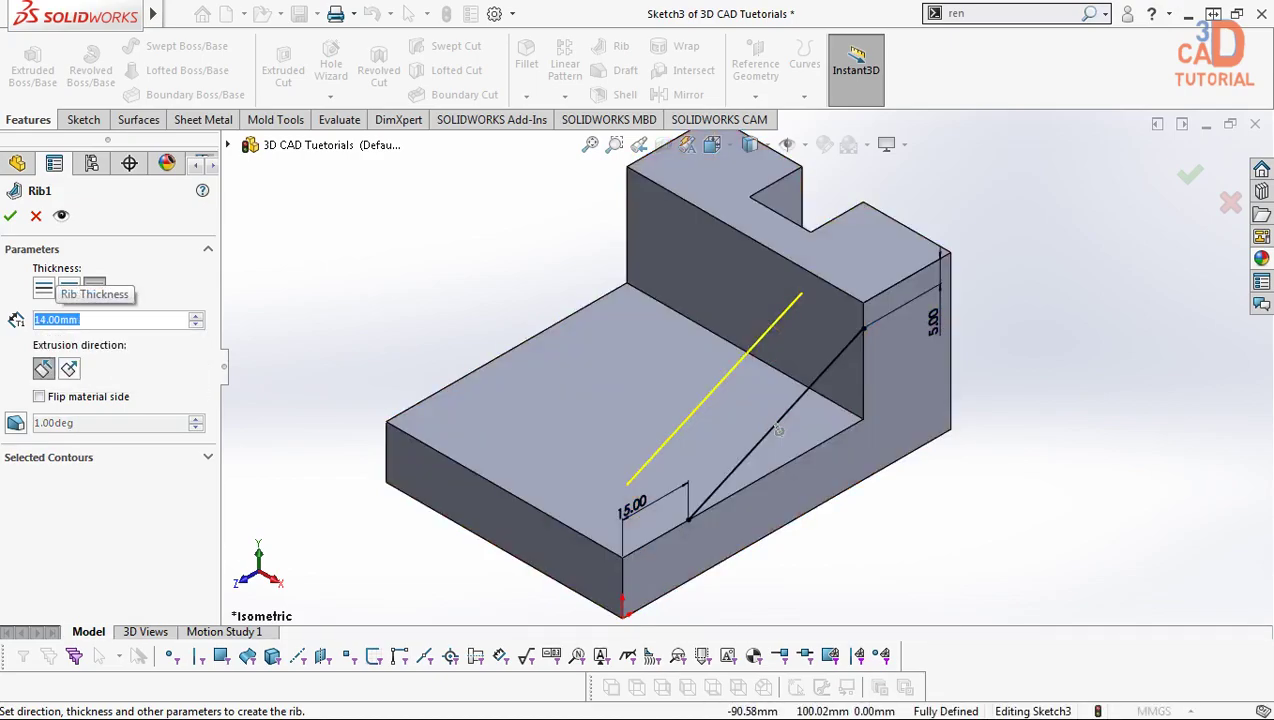
left_click(78, 319)
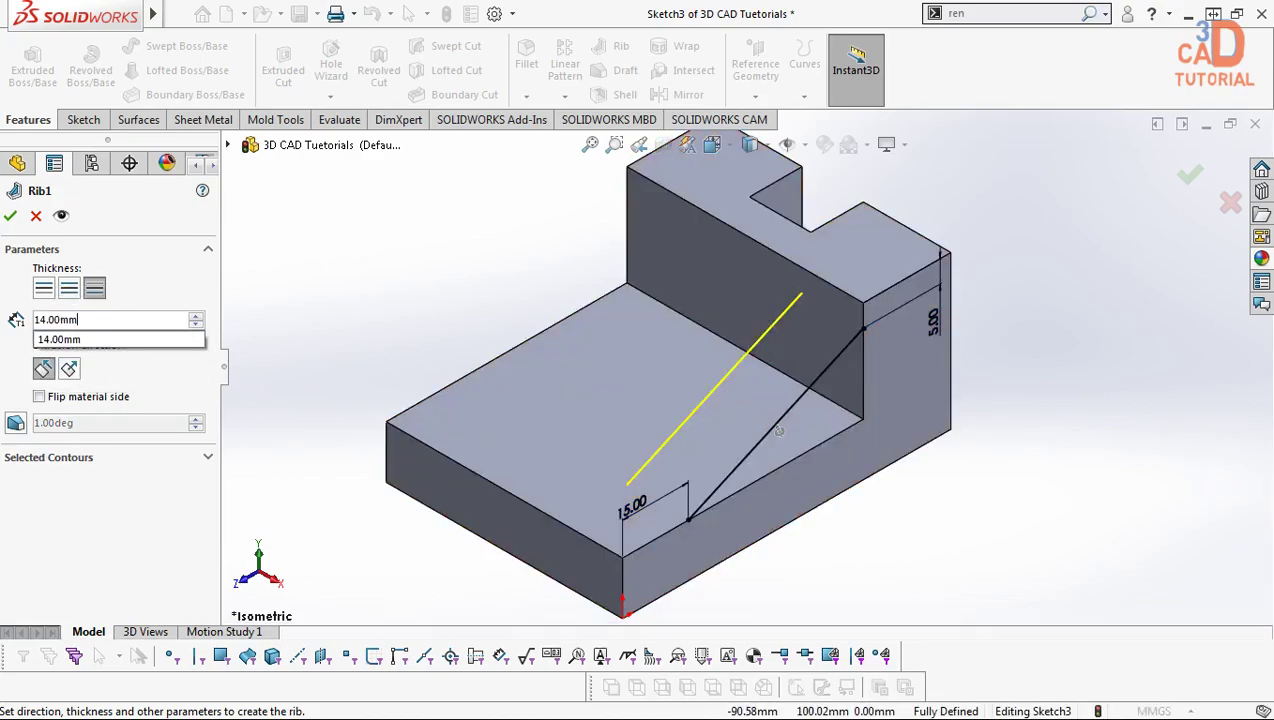
key("Return")
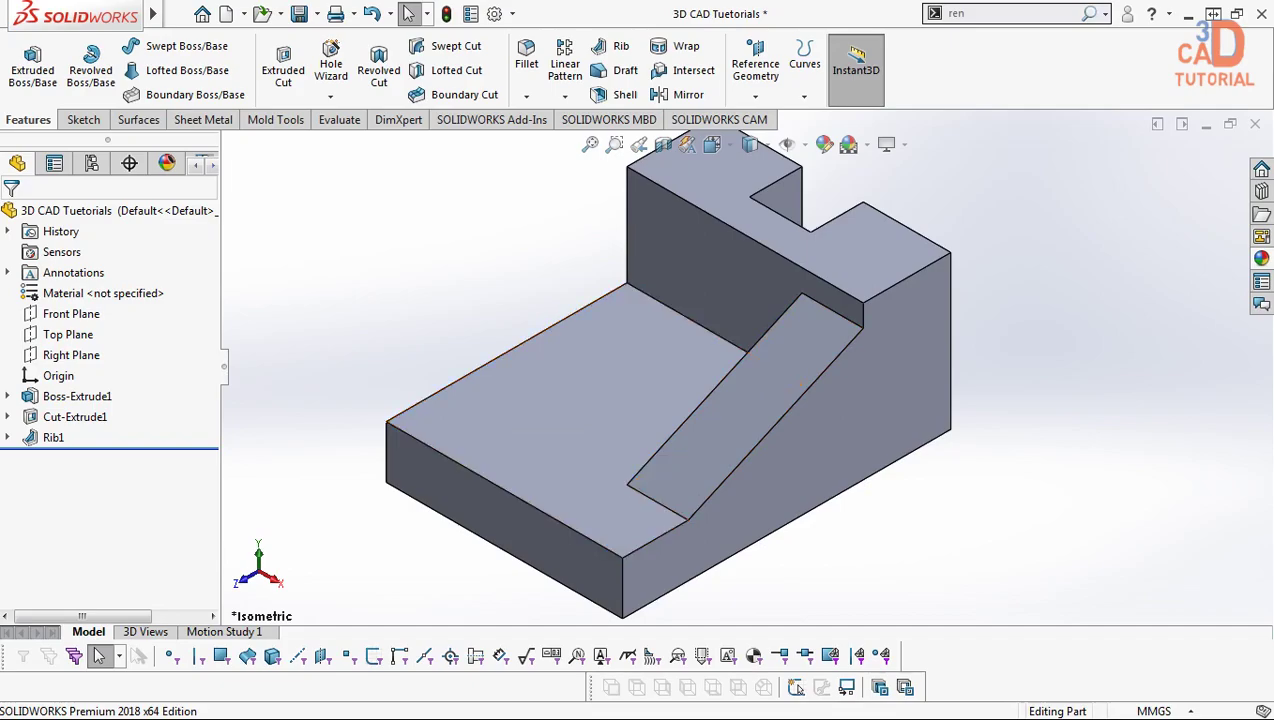
left_click(7, 437)
right_click(80, 458)
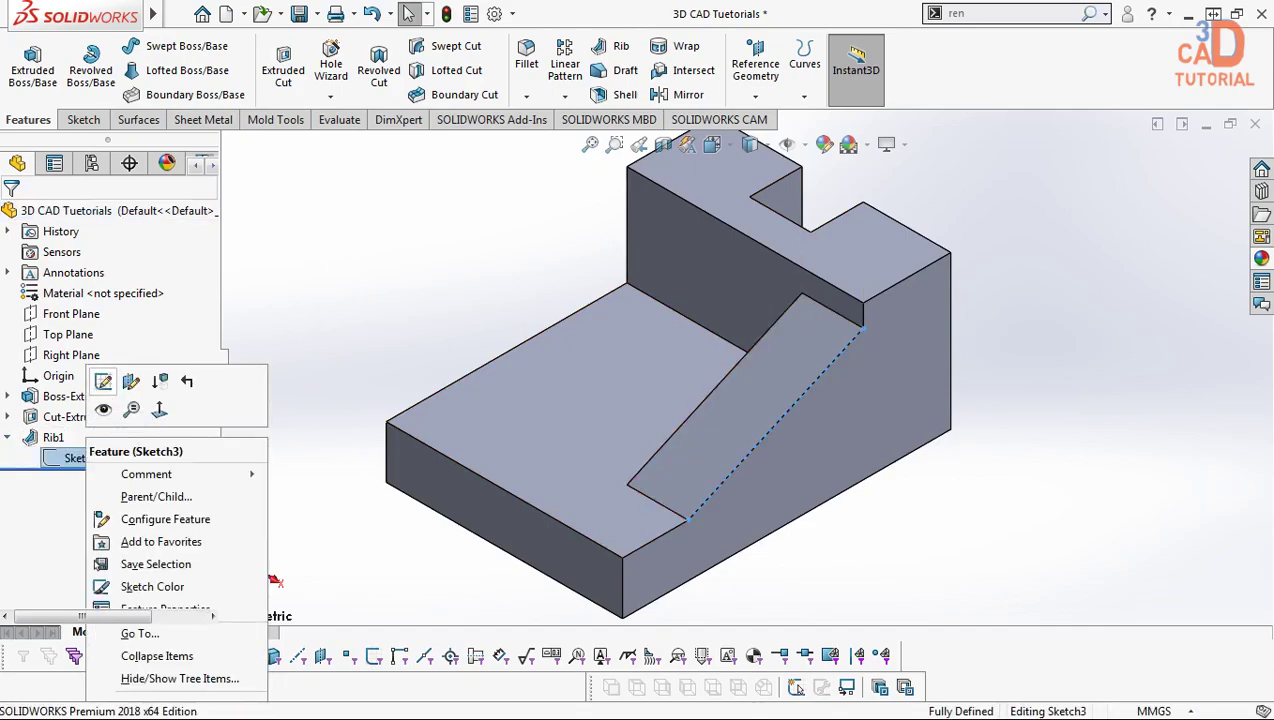
left_click(103, 381)
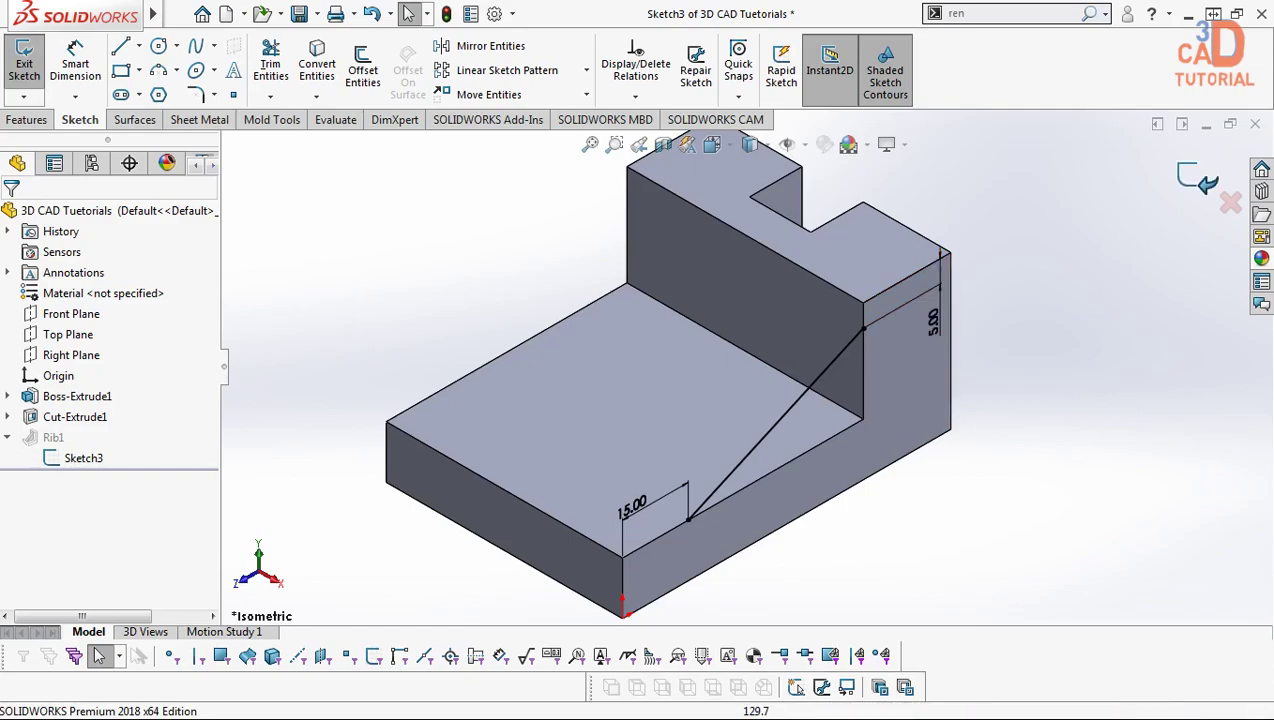
left_click(1200, 178)
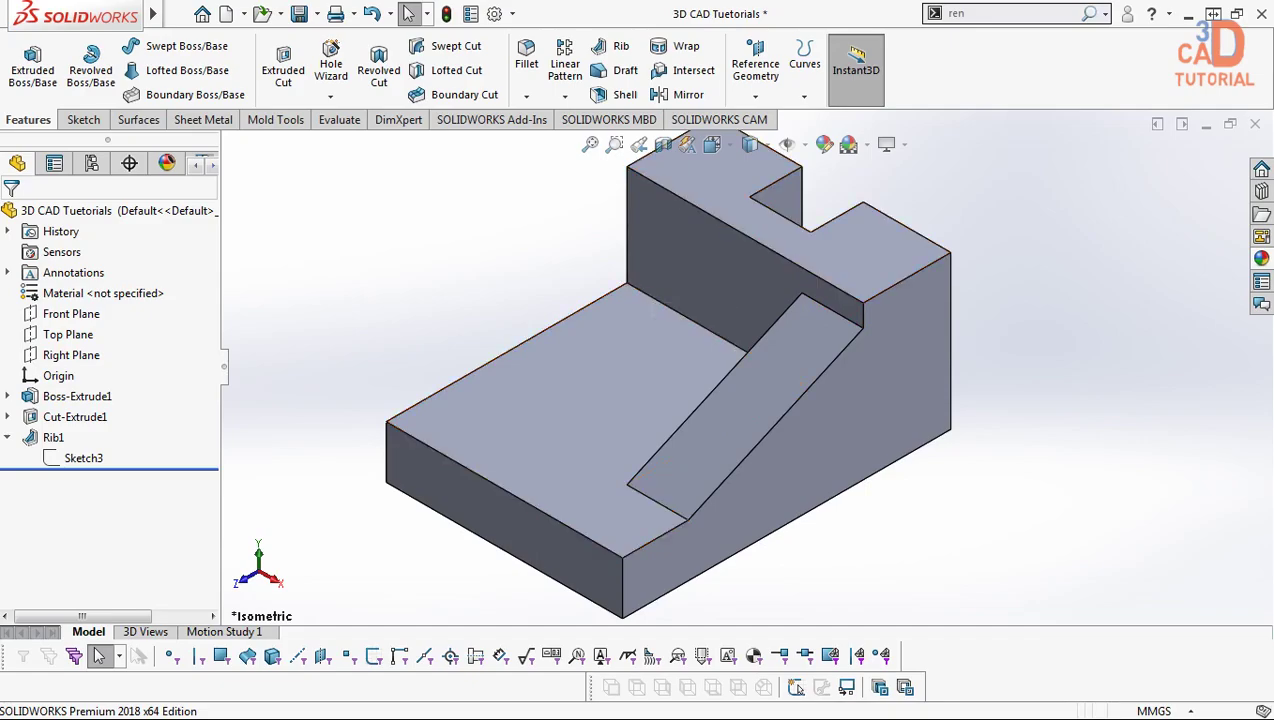
middle_click_drag(600, 300, 640, 455)
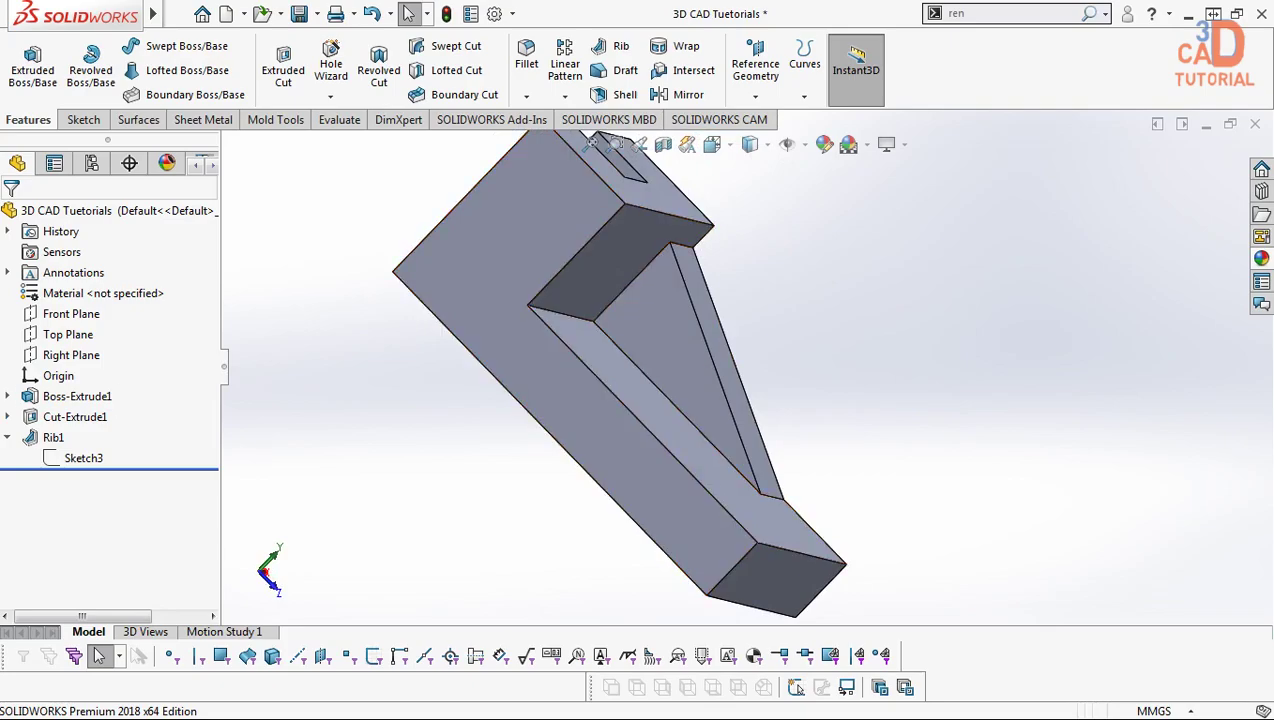
left_click(53, 437)
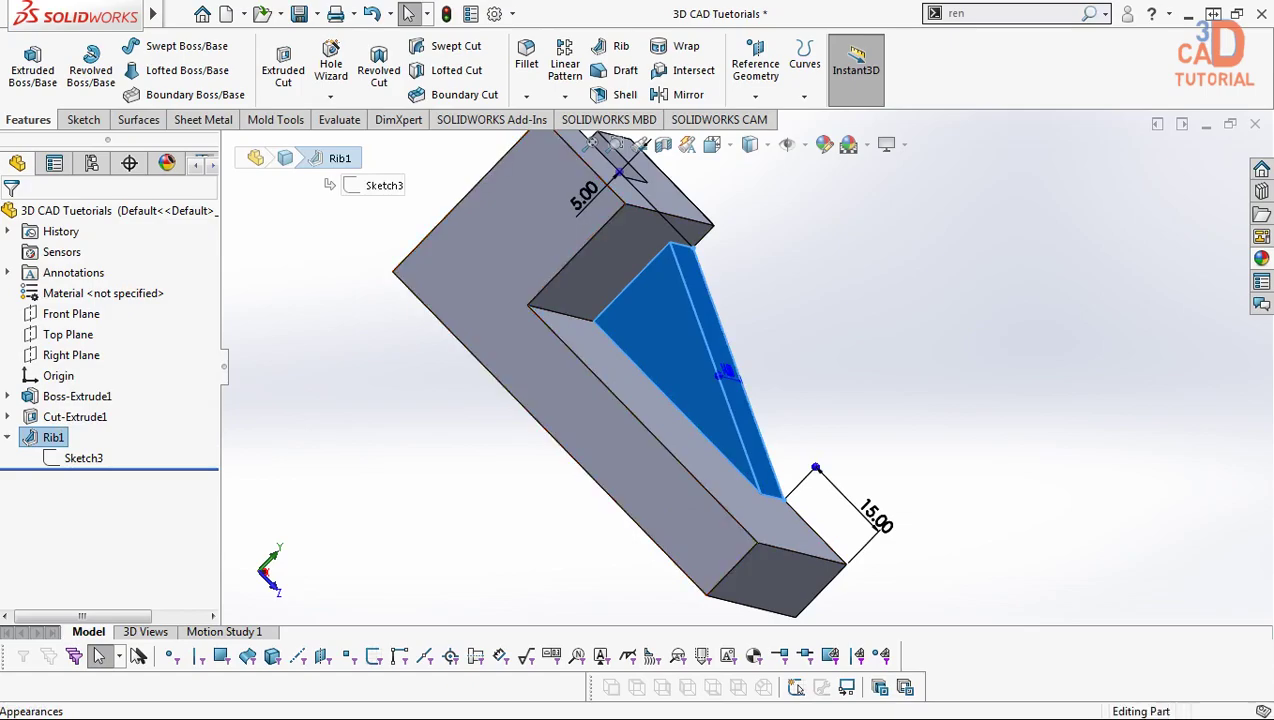
key("ctrl+7")
key("Escape")
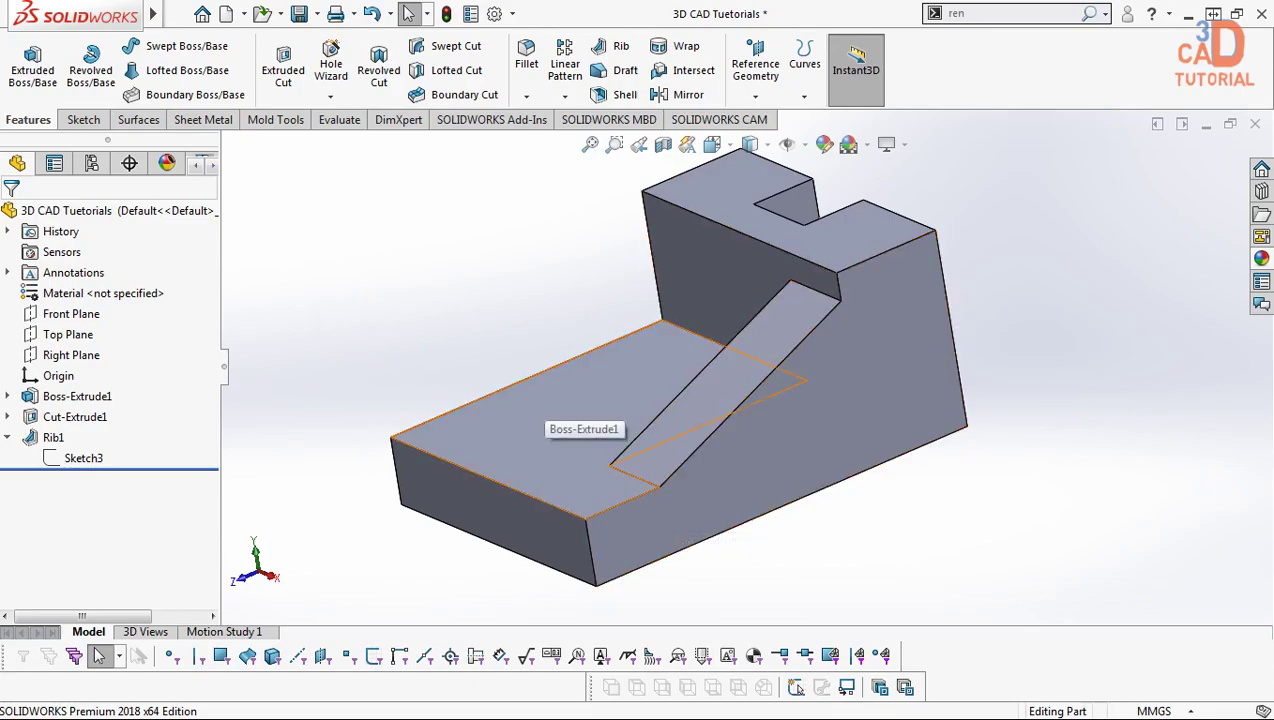
Step: Select the Right Plane as the mirror plane for a new Mirror feature
scroll(745, 367, "up", 3)
middle_click_drag(745, 367, 680, 355)
left_click(71, 355)
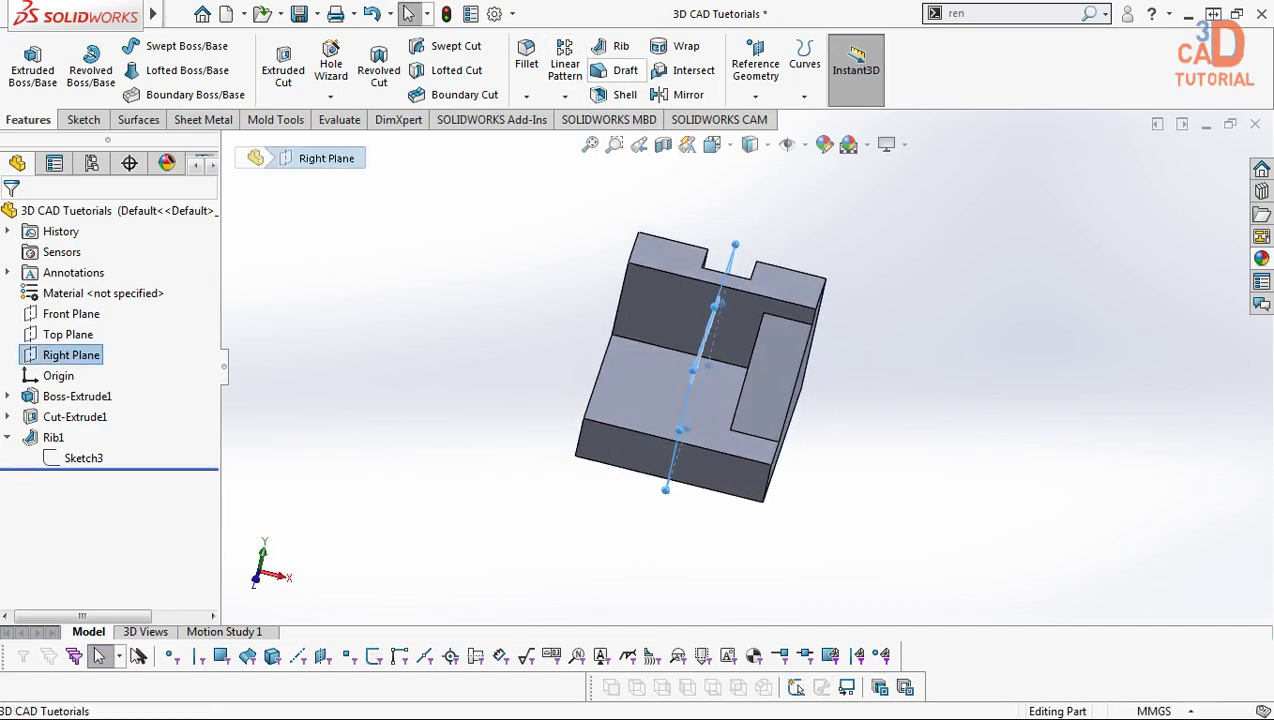
left_click(564, 95)
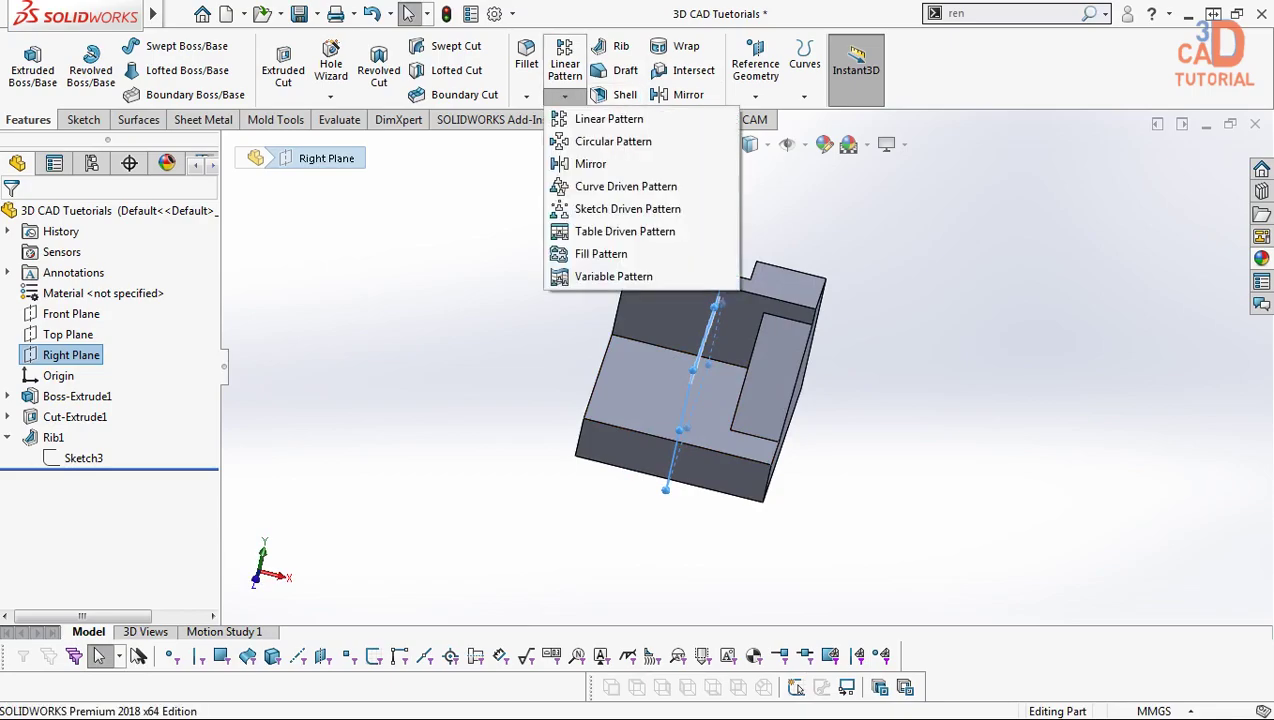
left_click(590, 163)
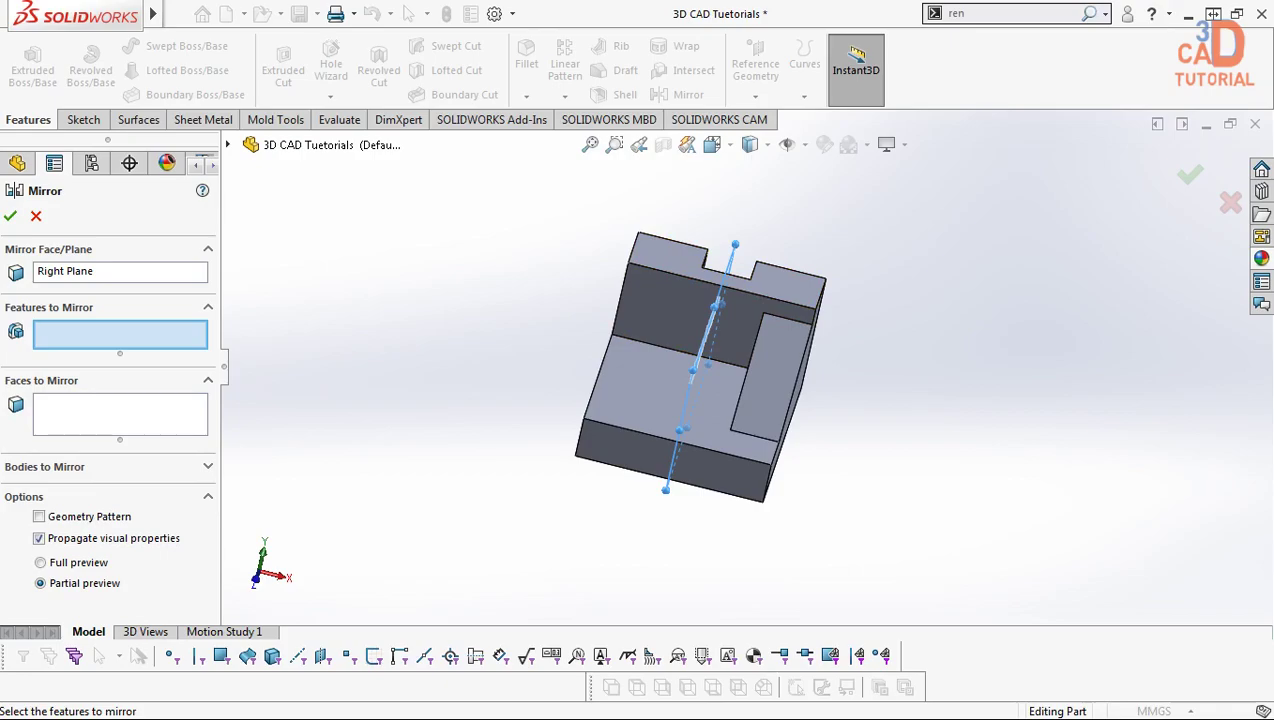
Step: Pick Rib1 as the feature to mirror and confirm Mirror1
key("ctrl+7")
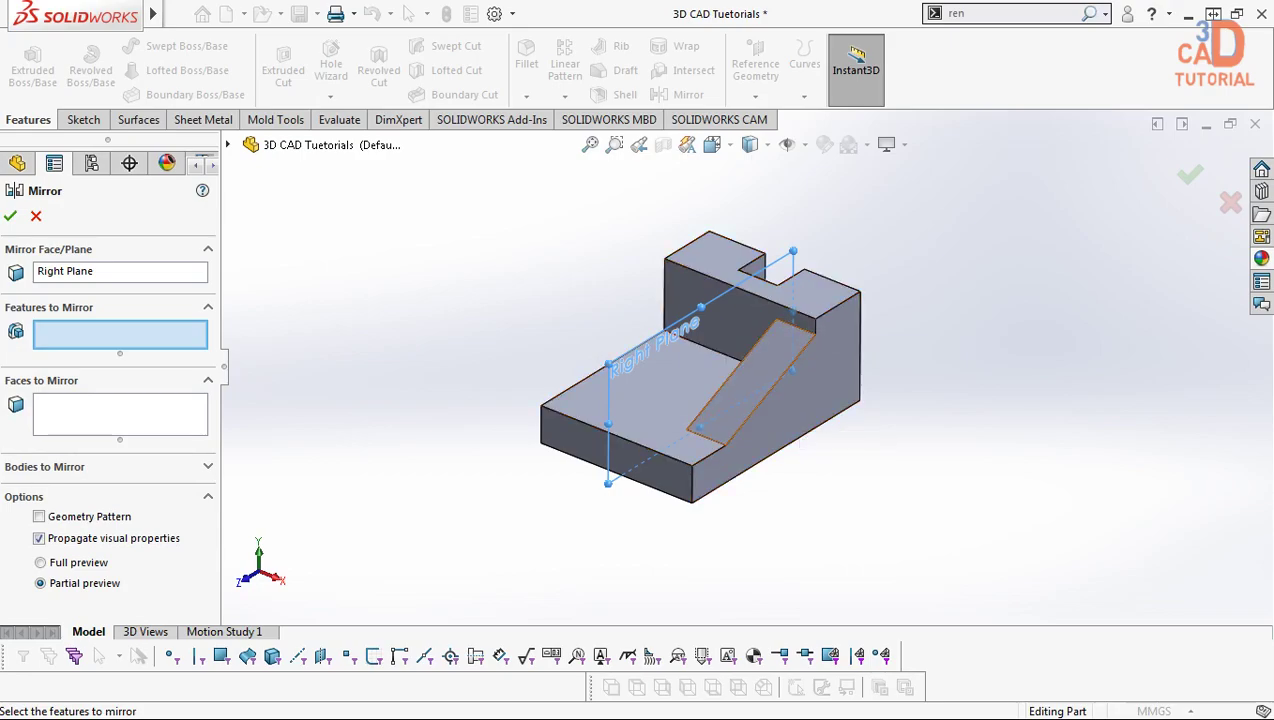
mouse_move(700, 360)
middle_mouse_down()
mouse_move(760, 384)
mouse_move(740, 390)
mouse_move(680, 360)
mouse_move(720, 372)
middle_mouse_up()
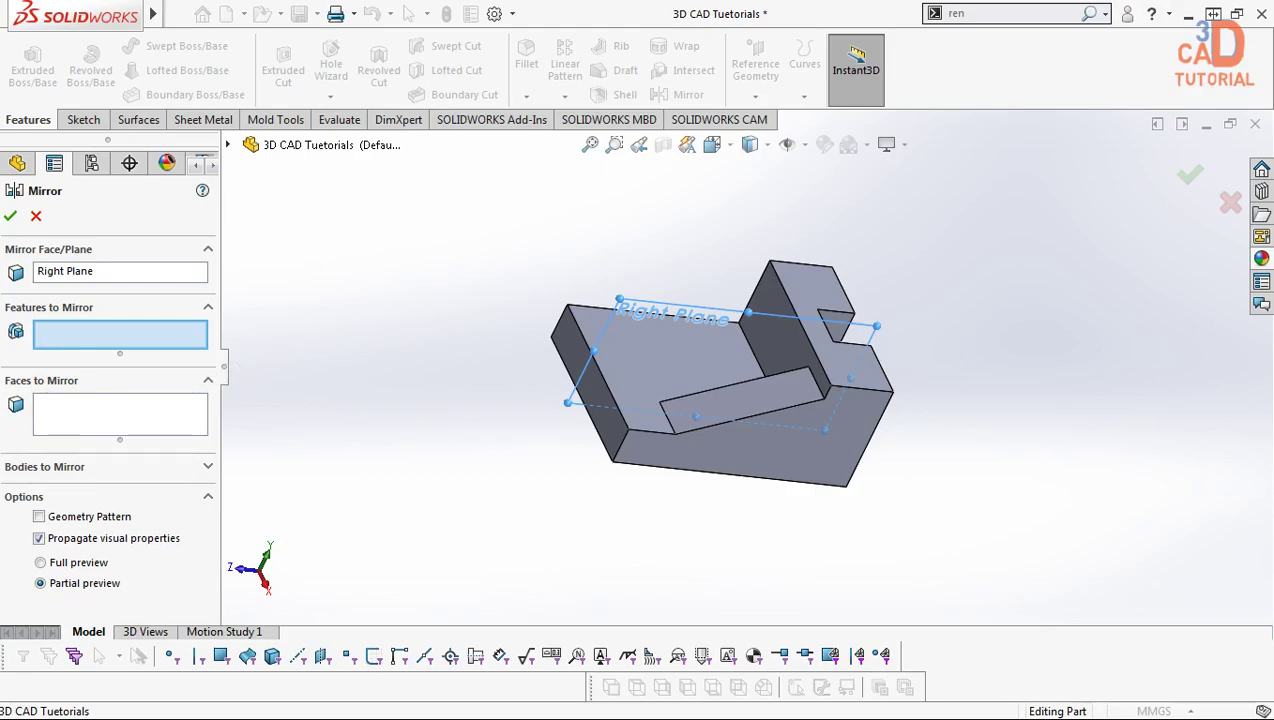
left_click(733, 400)
mouse_move(720, 380)
middle_mouse_down()
mouse_move(730, 385)
mouse_move(700, 360)
mouse_move(740, 370)
middle_mouse_up()
left_click(10, 216)
middle_click_drag(720, 380, 760, 360)
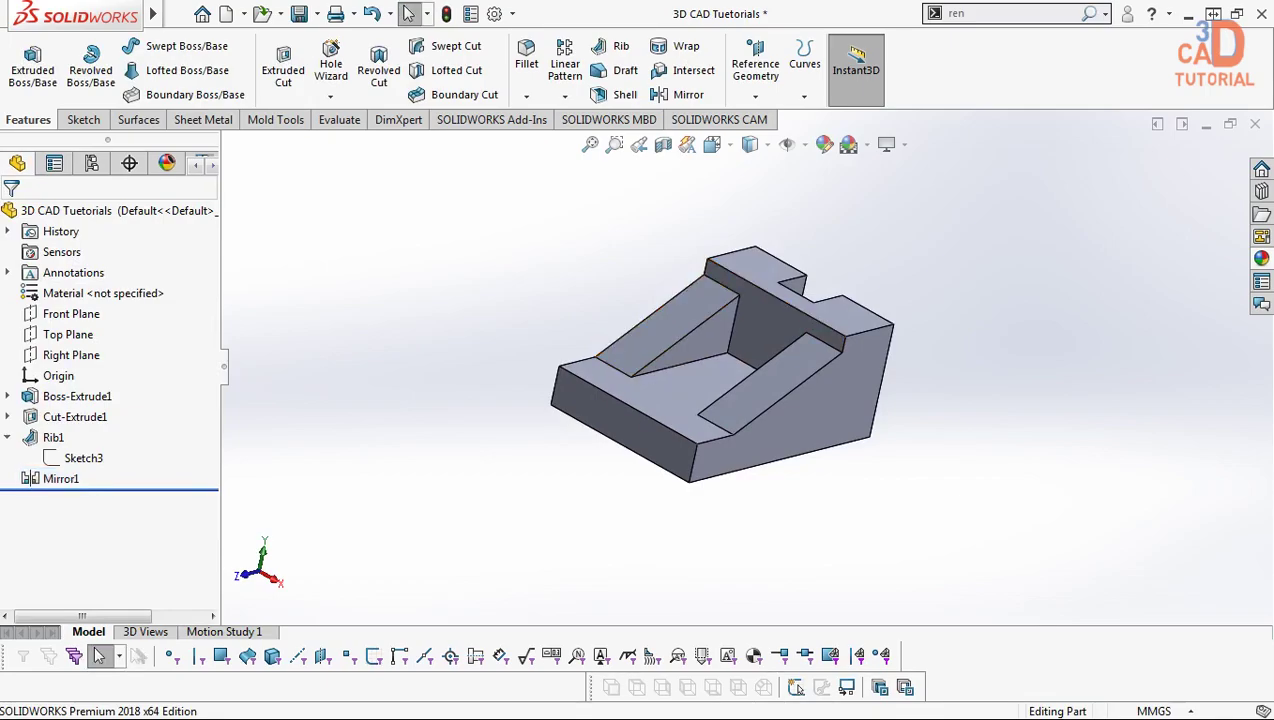
Step: In Rib1's Sketch3, change the 15.00 offset dimension to 10 mm and rebuild both ribs
left_click(788, 395)
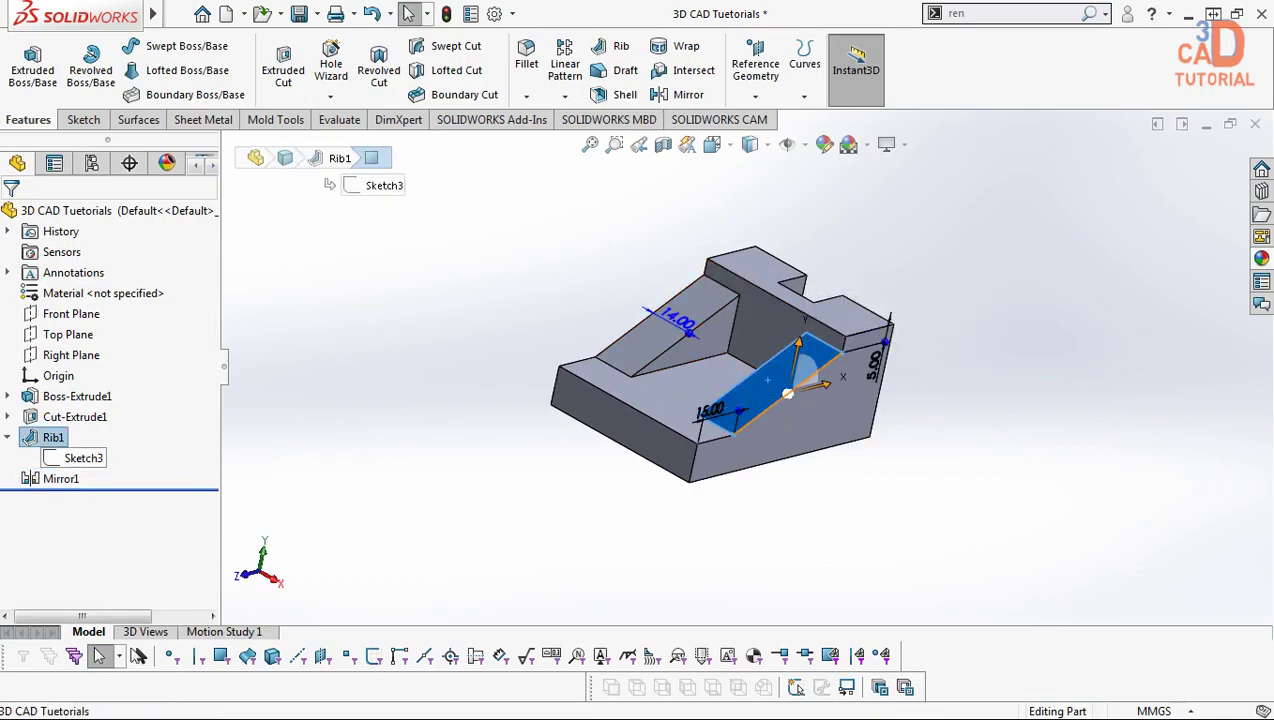
right_click(82, 457)
left_click(103, 381)
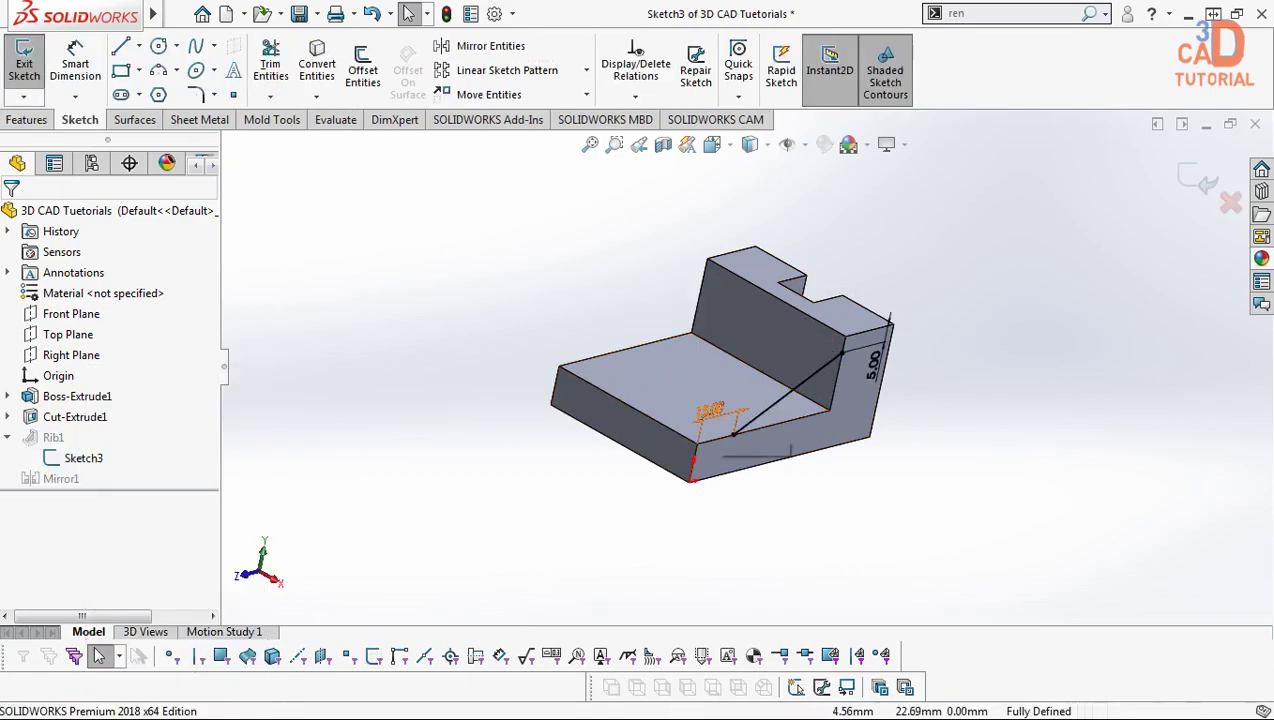
left_click(738, 411)
double_click(740, 410)
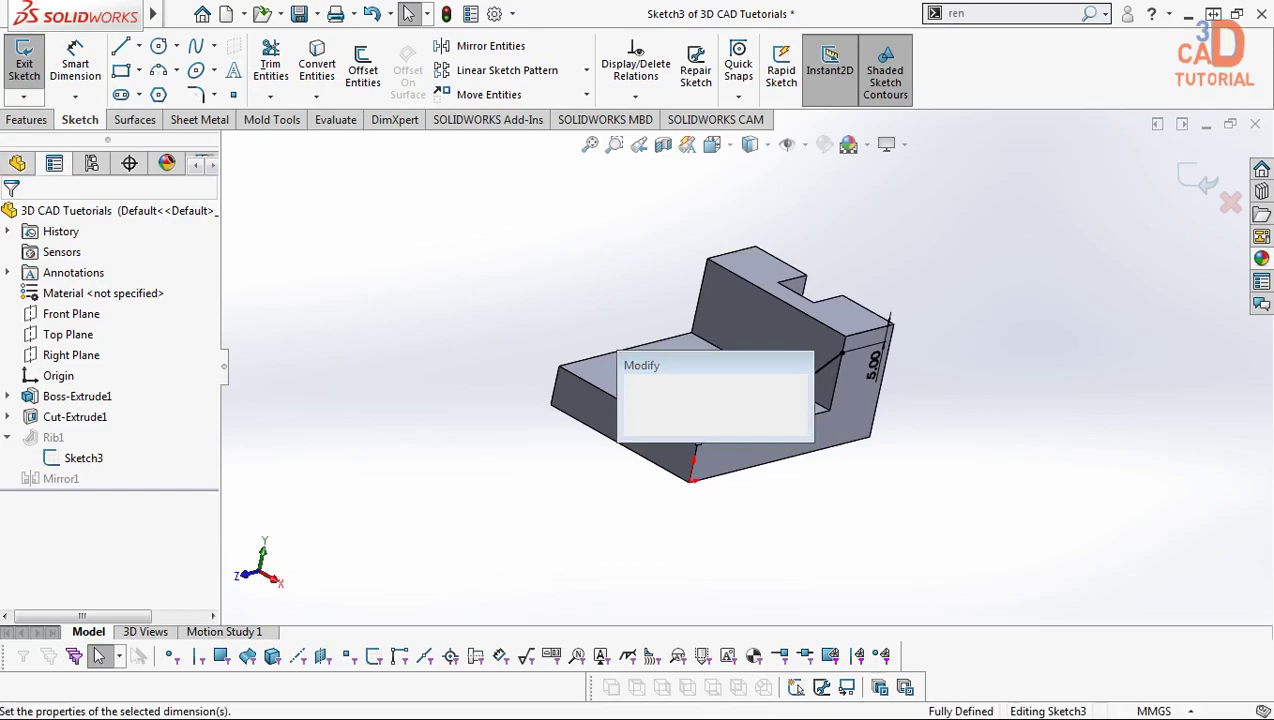
type("10")
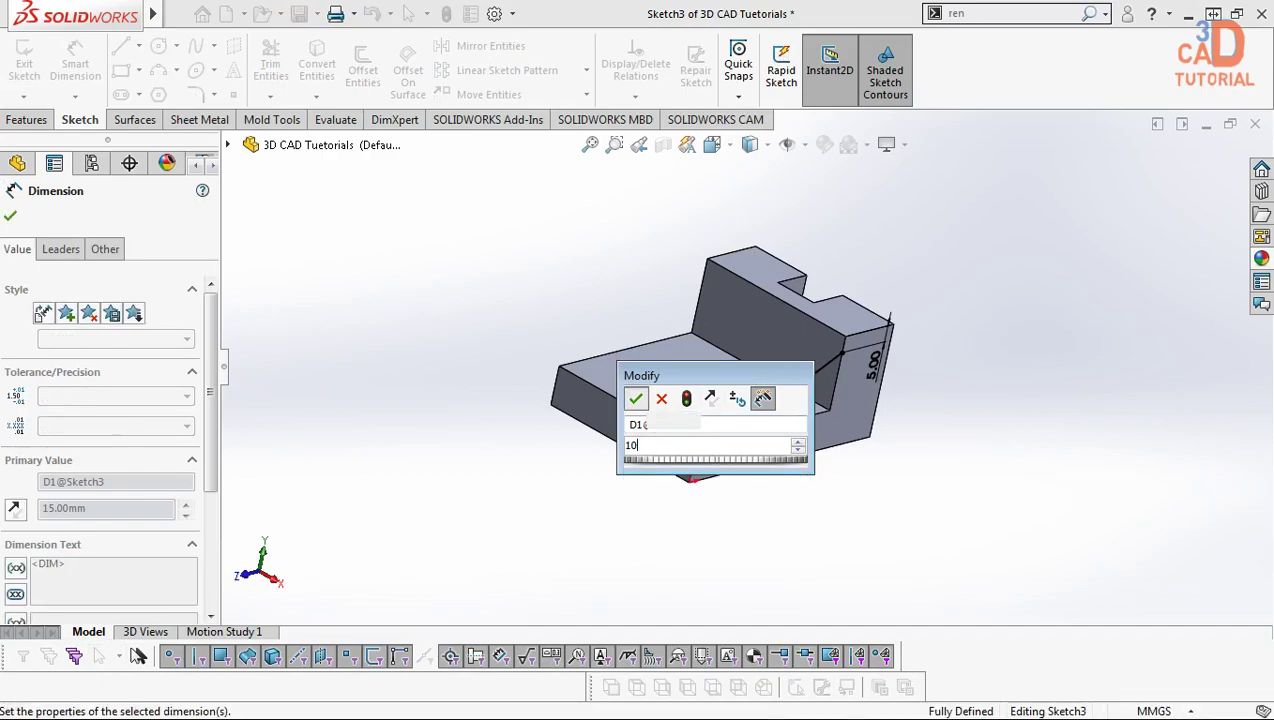
key("Return")
key("Escape")
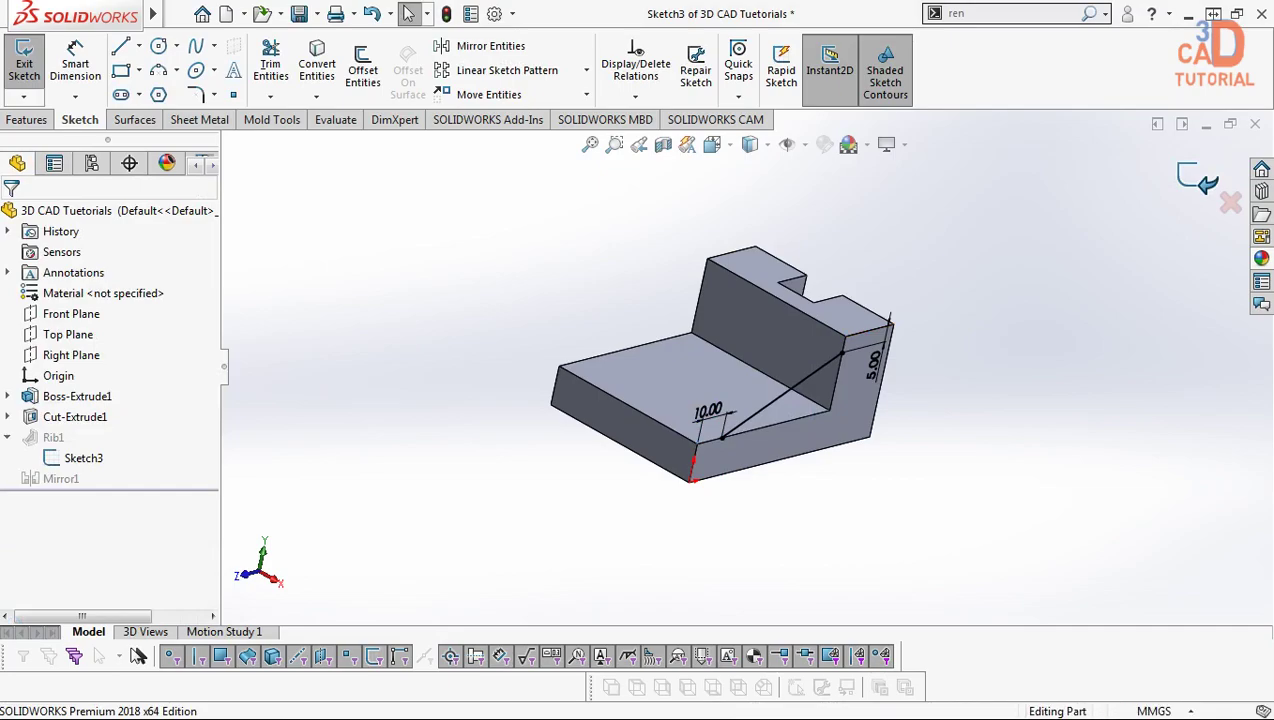
key("ctrl+b")
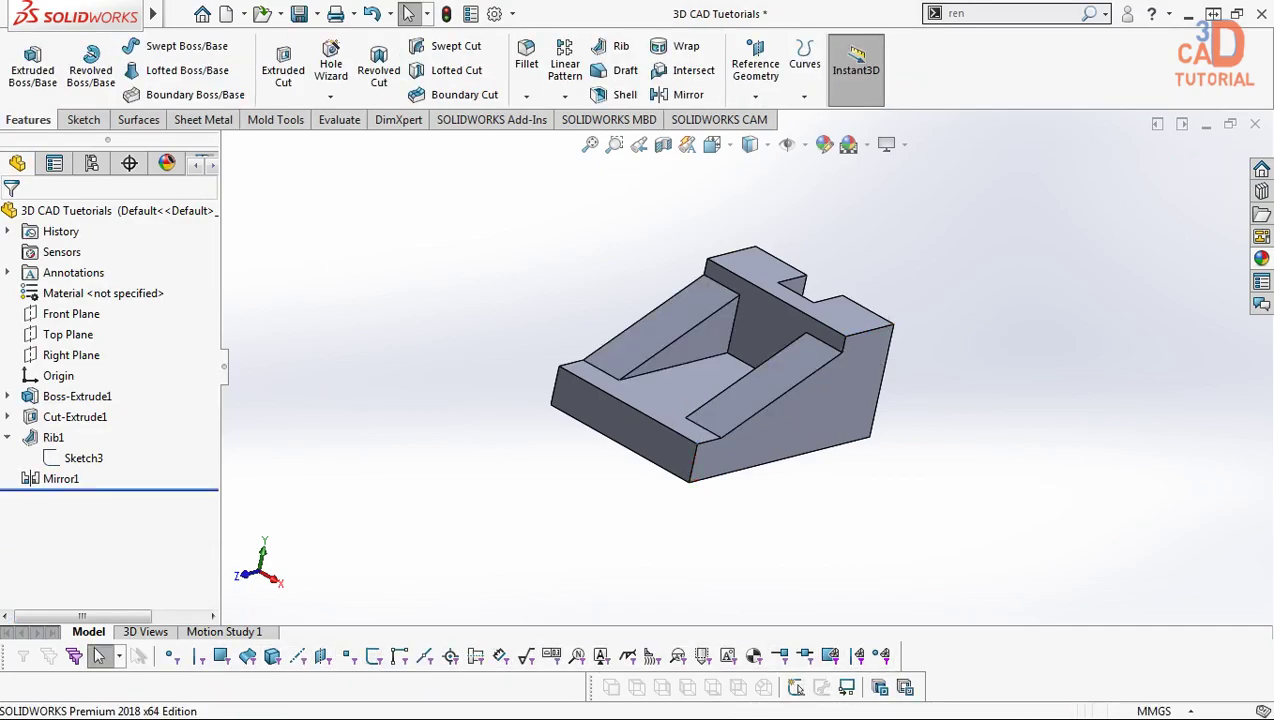
Step: In isometric view, measure the block's front face and the rib's top front edge, then close Measure
key("ctrl+7")
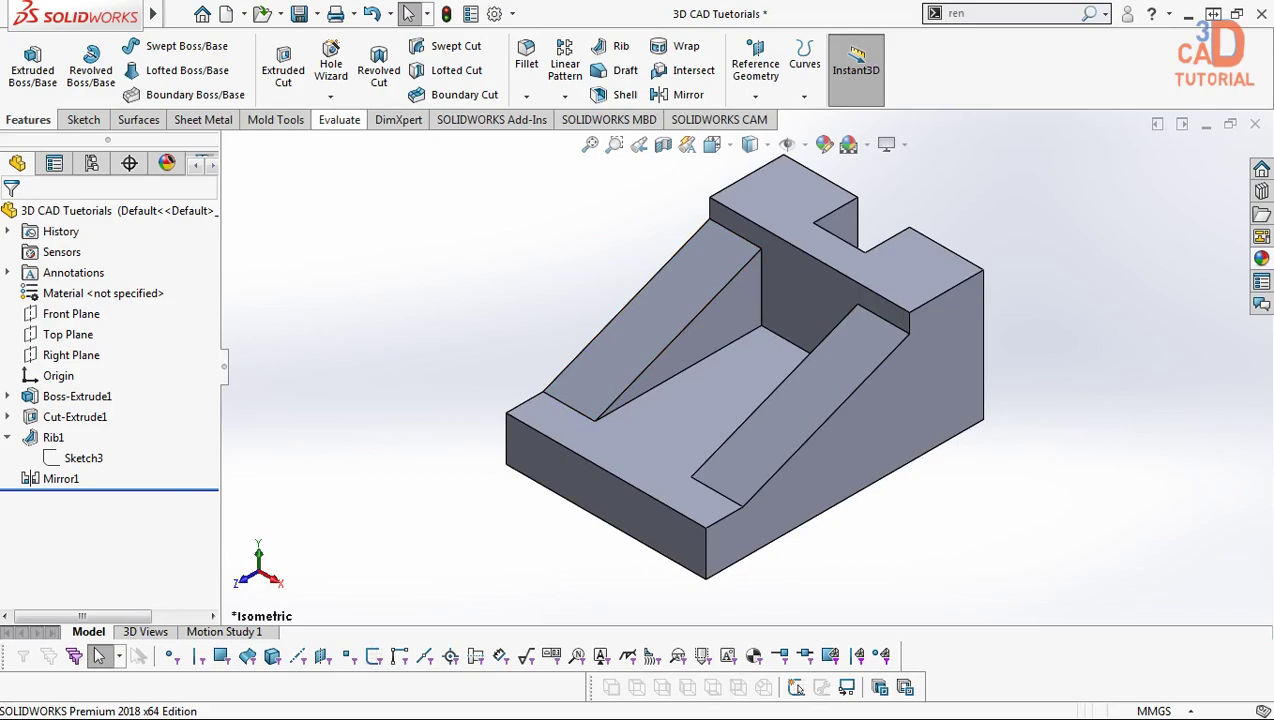
left_click(339, 119)
left_click(75, 65)
left_click(605, 505)
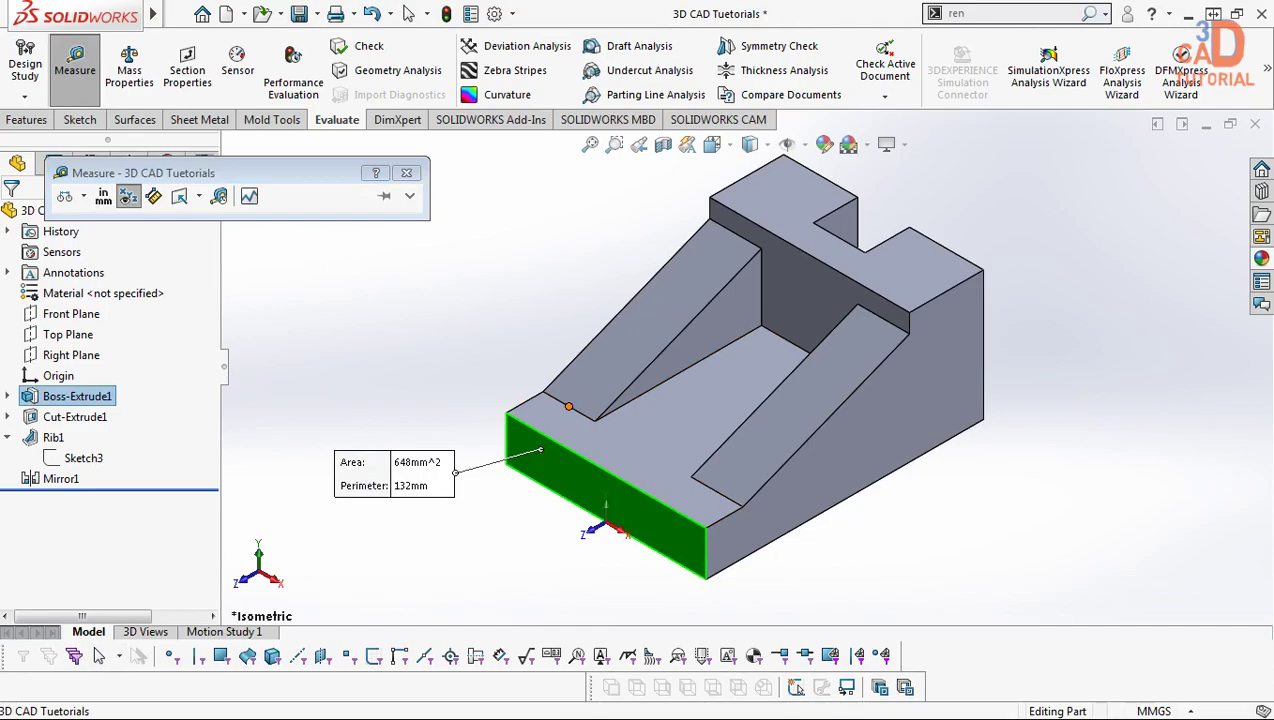
left_click(568, 407)
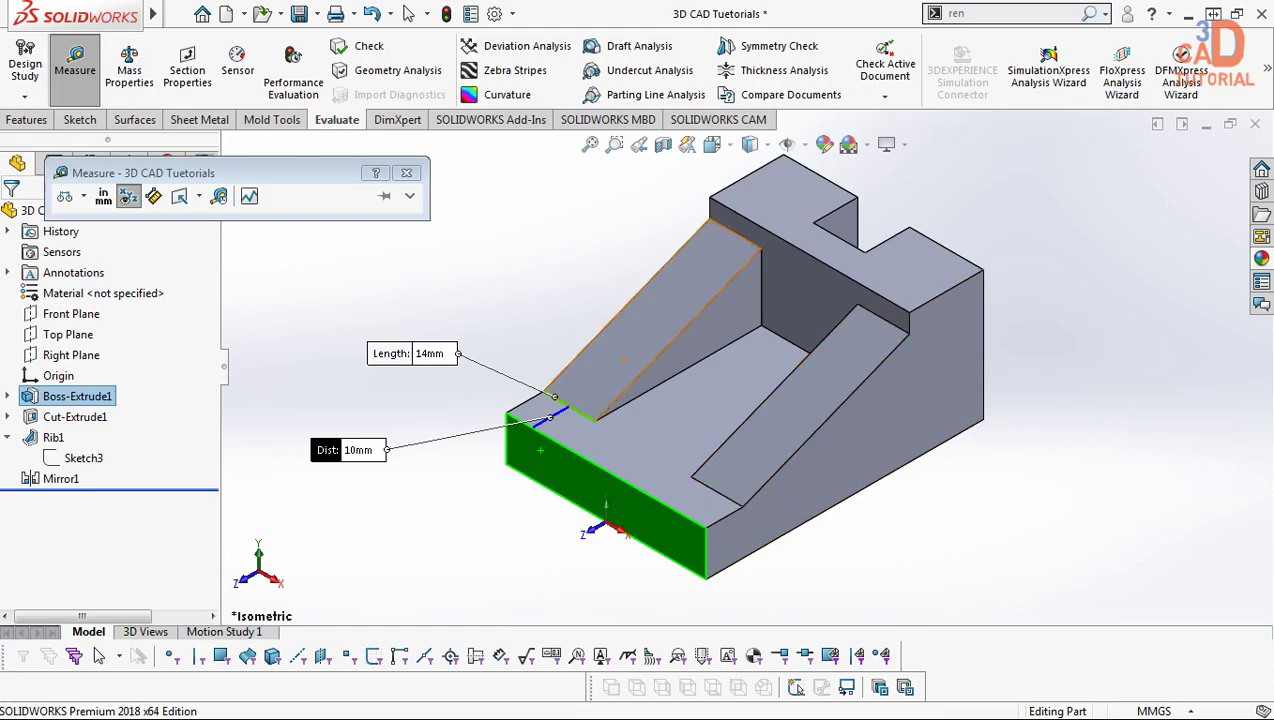
key("Escape")
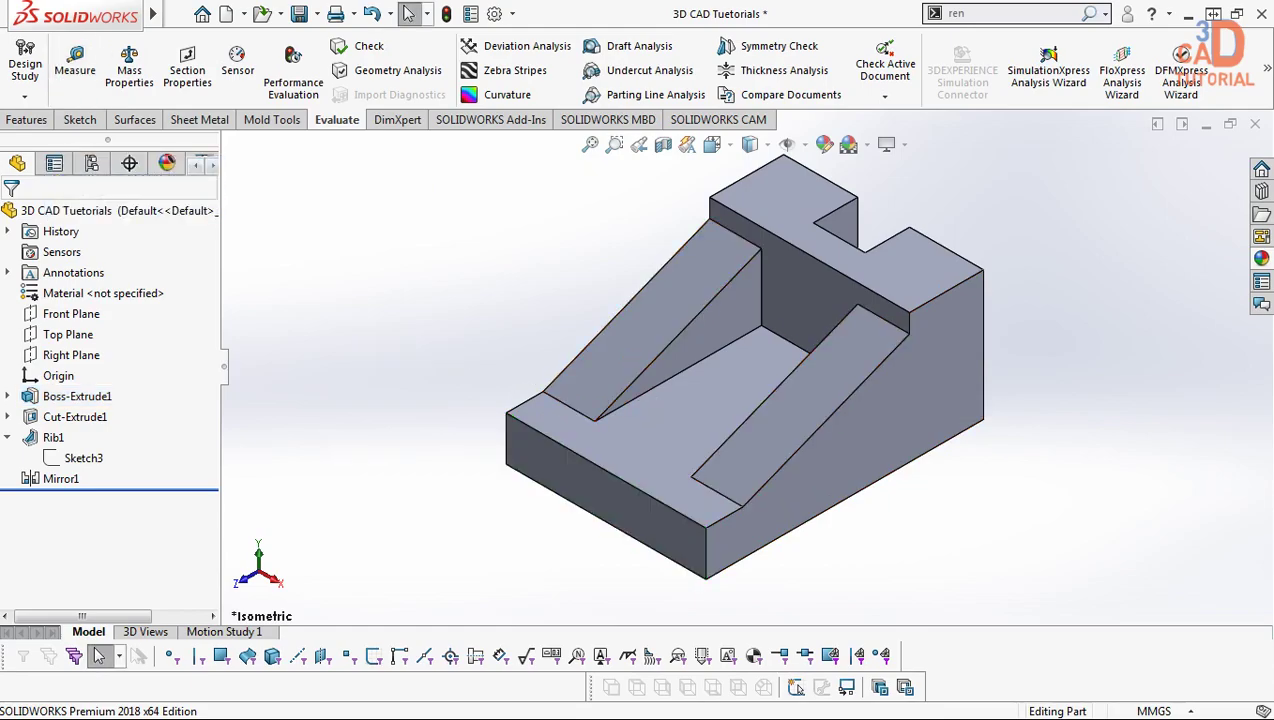